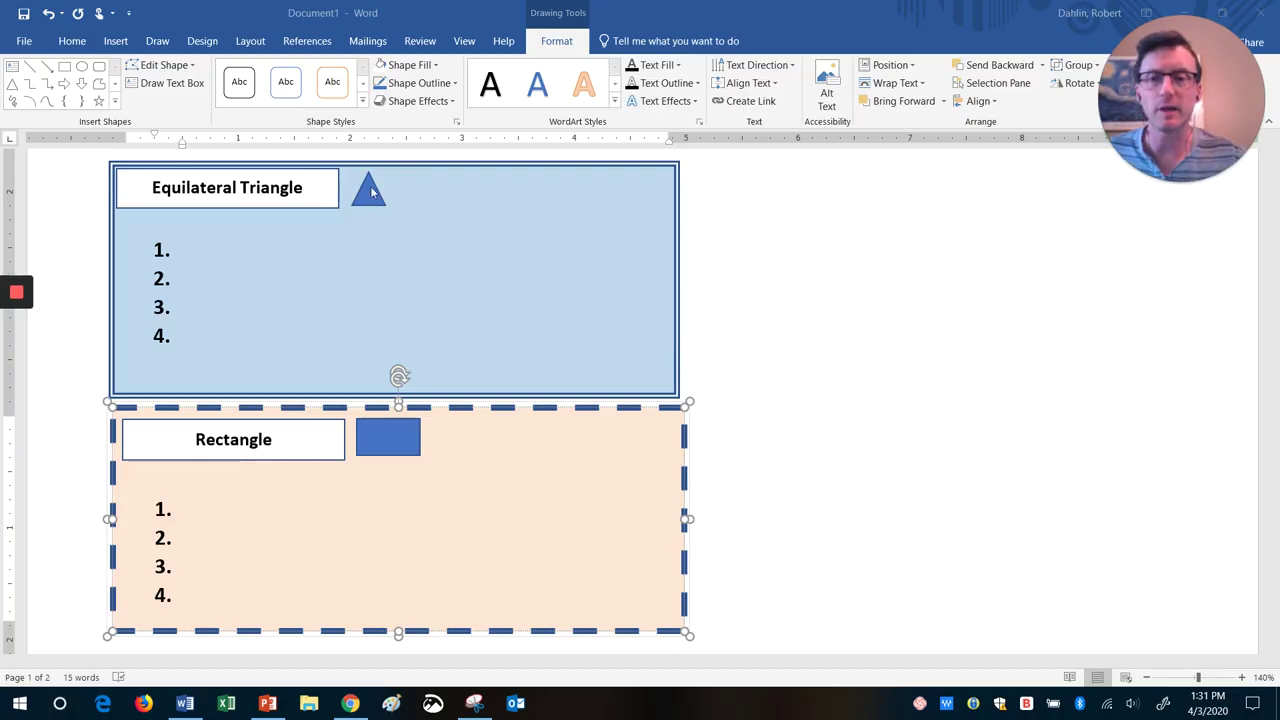
pyautogui.click(379, 445)
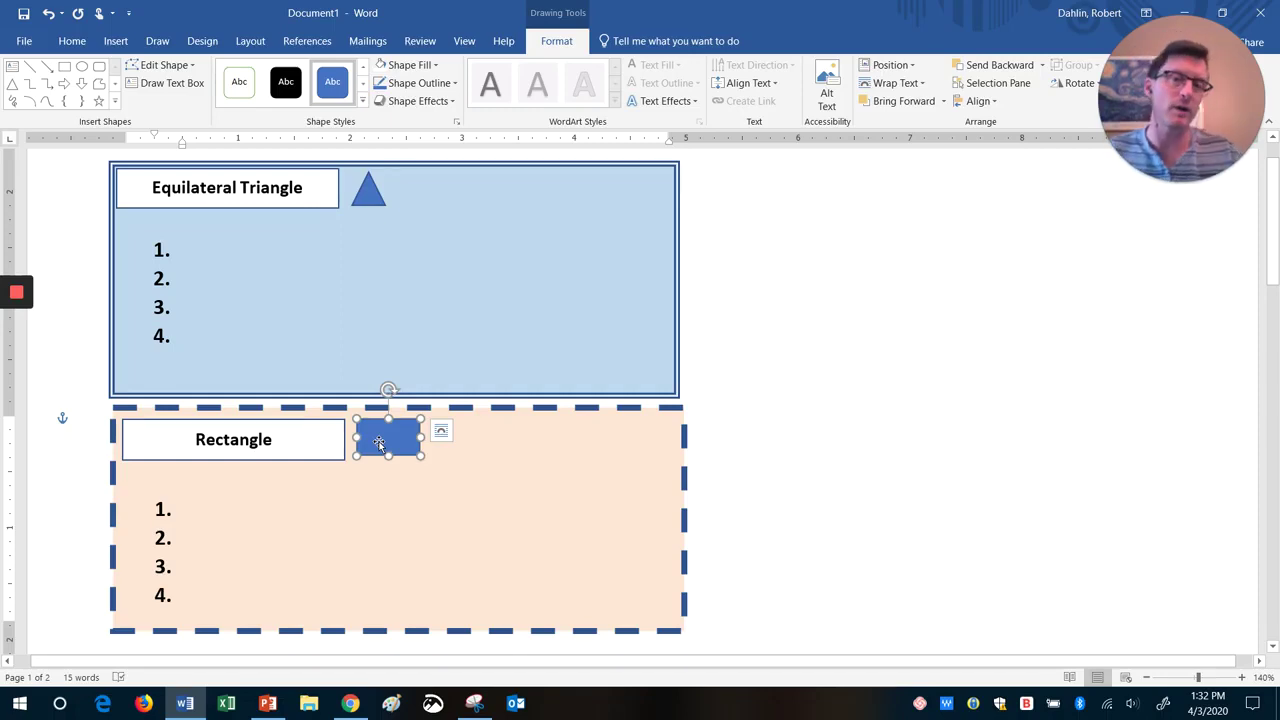
pyautogui.click(187, 245)
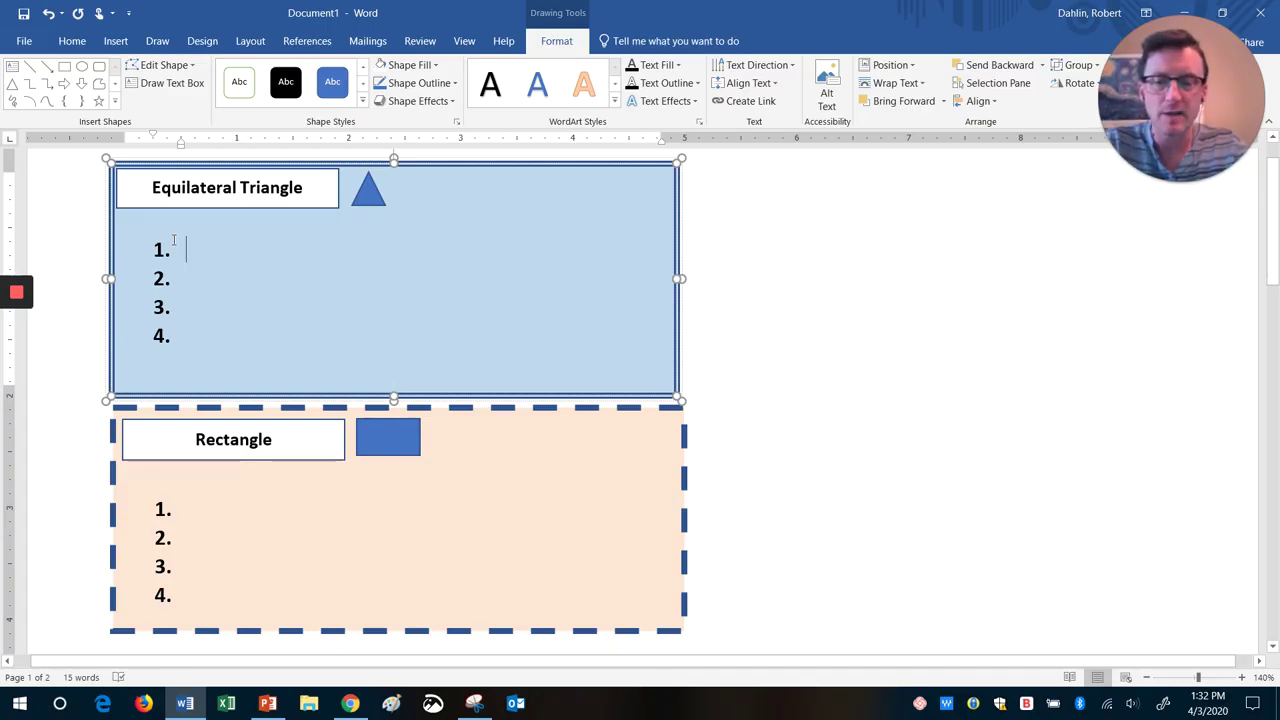
# - Write triangle items 1–2: '3 sides are all the same length' and 'Angles are all the same (60 degrees)'
pyautogui.write('3 sides')
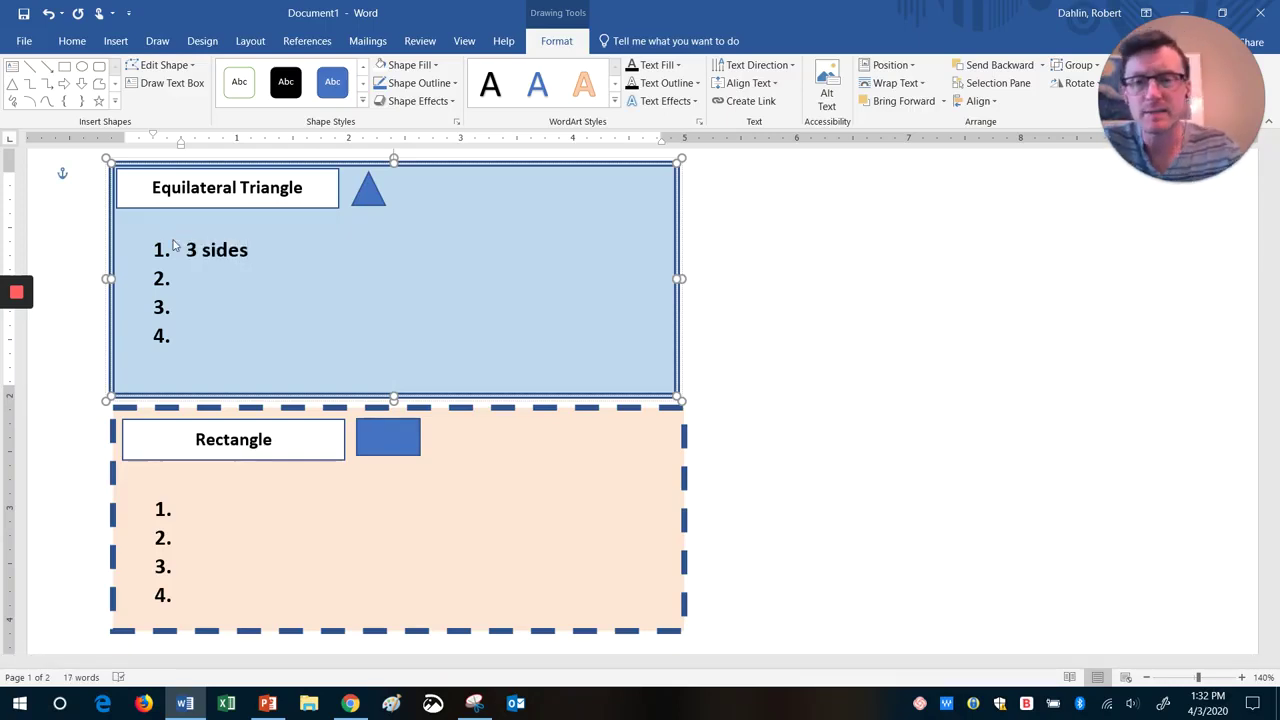
pyautogui.press('Down')
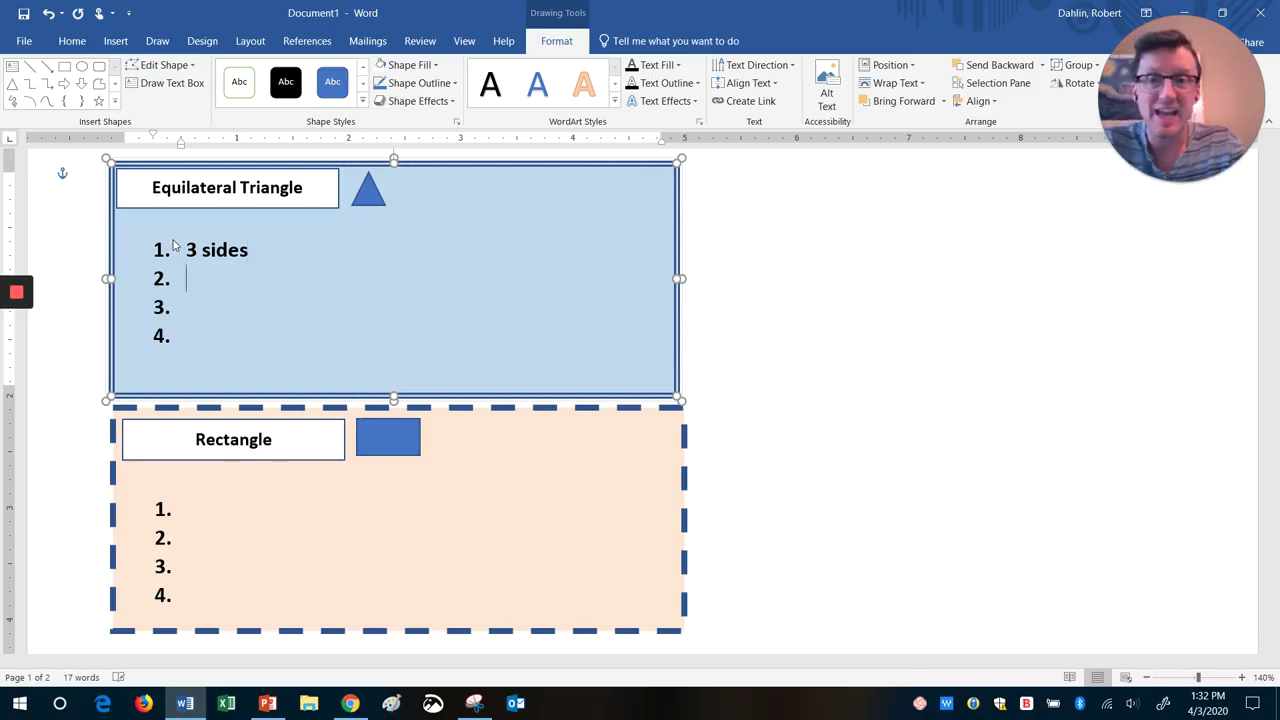
pyautogui.write('Angles')
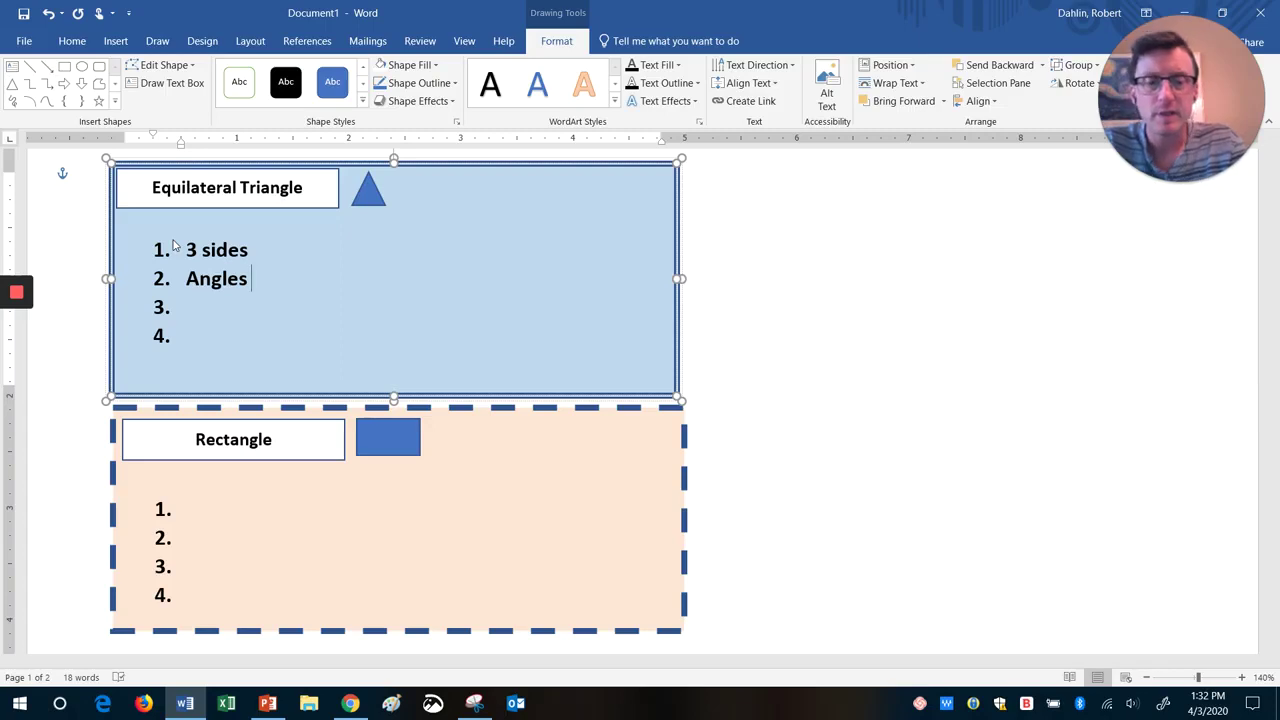
pyautogui.write(' are all t')
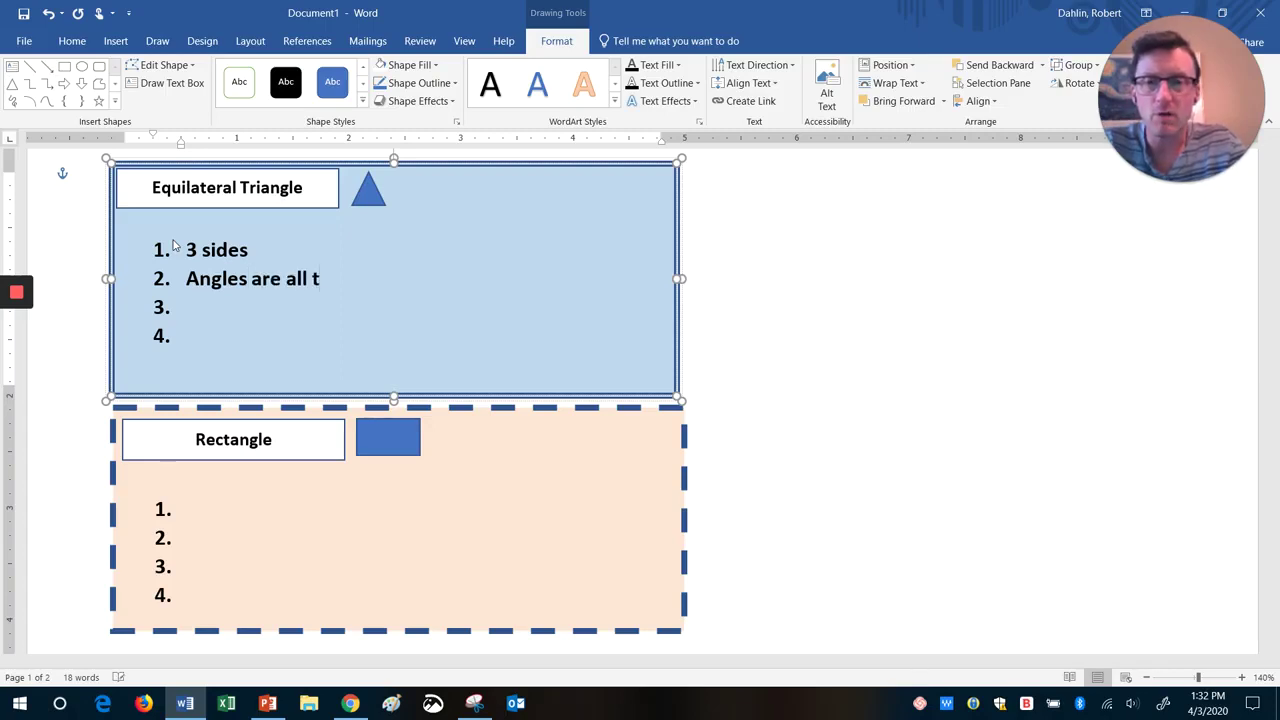
pyautogui.write('he same')
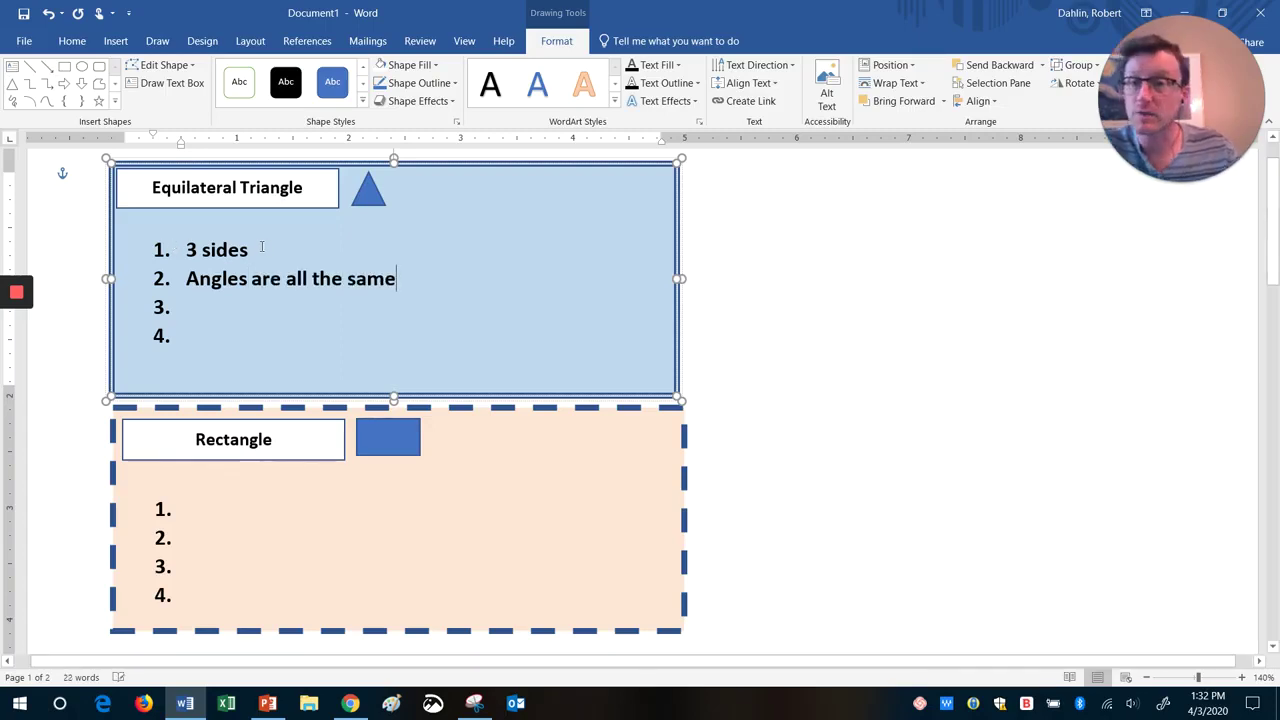
pyautogui.click(260, 246)
pyautogui.write('are all the sameleng')
pyautogui.press('BackSpace')
pyautogui.press('BackSpace')
pyautogui.press('BackSpace')
pyautogui.press('BackSpace')
pyautogui.write('length')
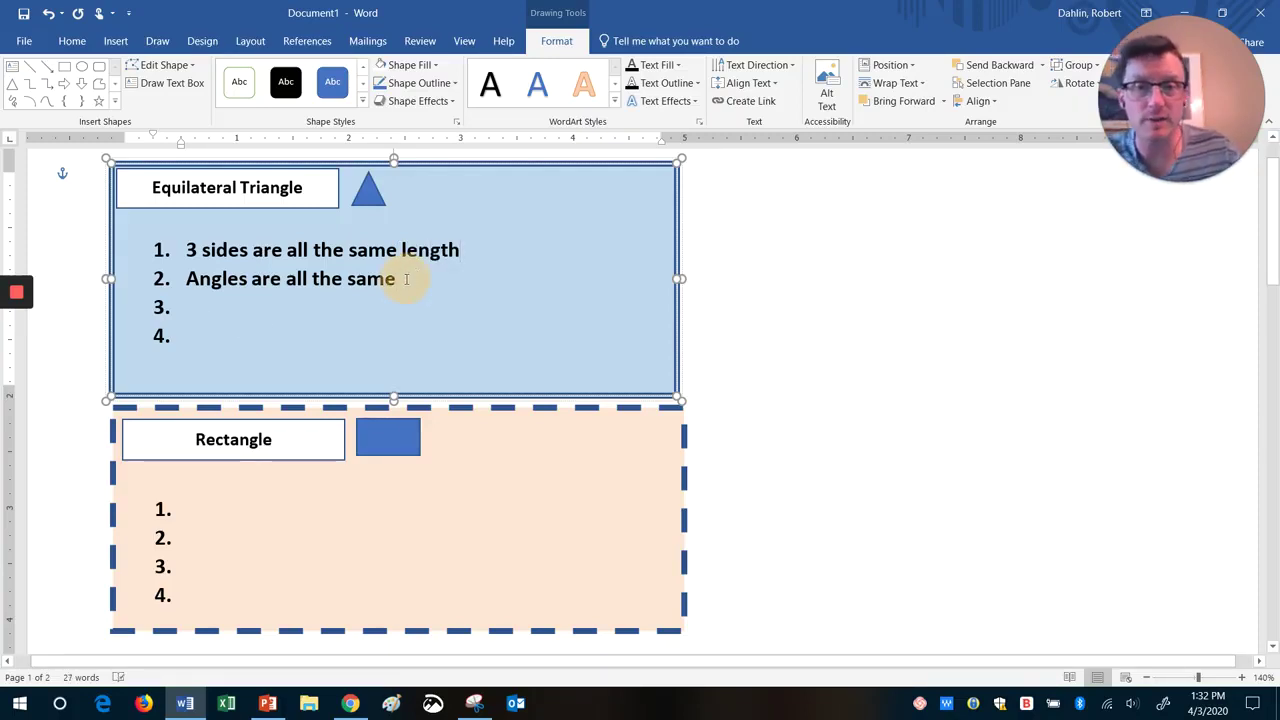
pyautogui.write('(60')
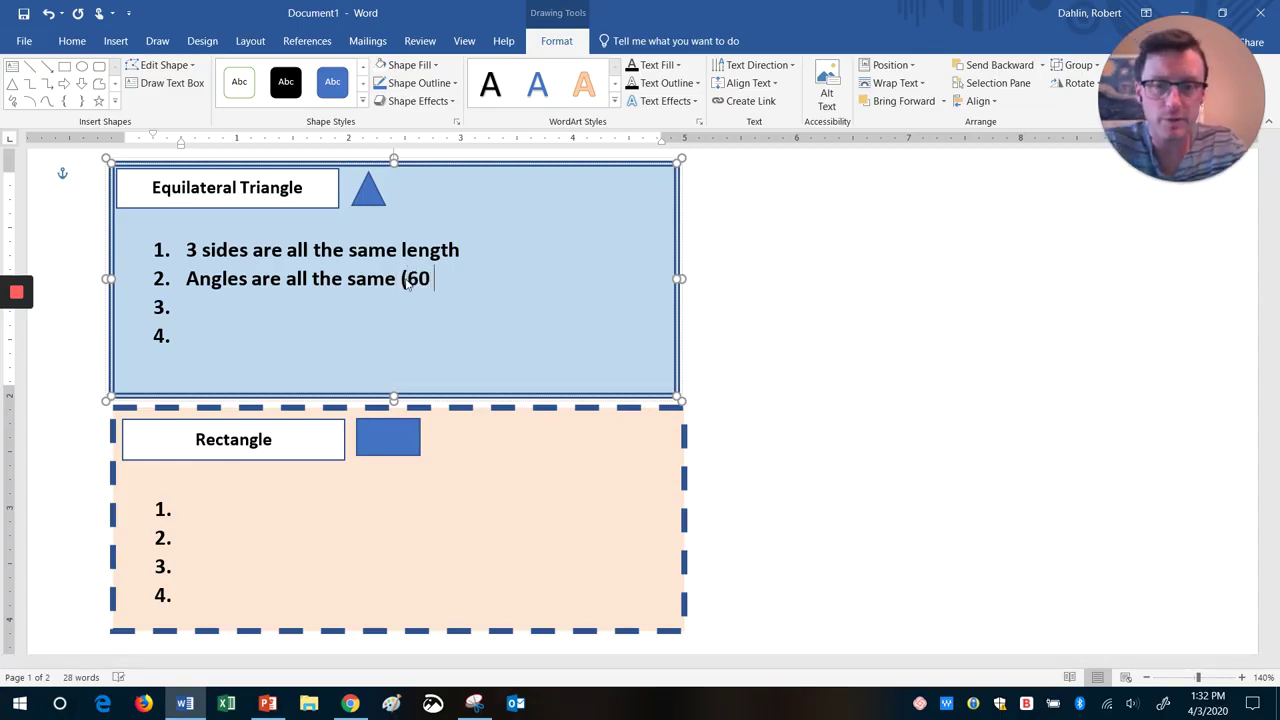
pyautogui.write(' degrees')
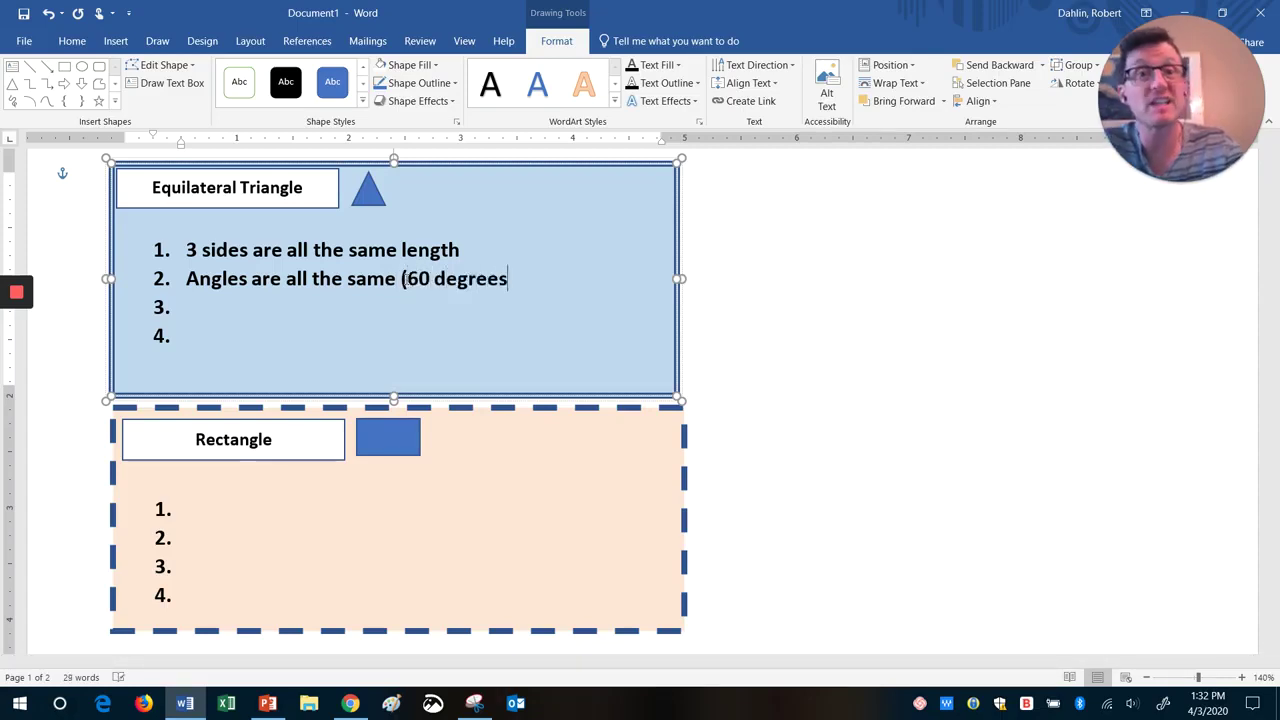
pyautogui.write(')')
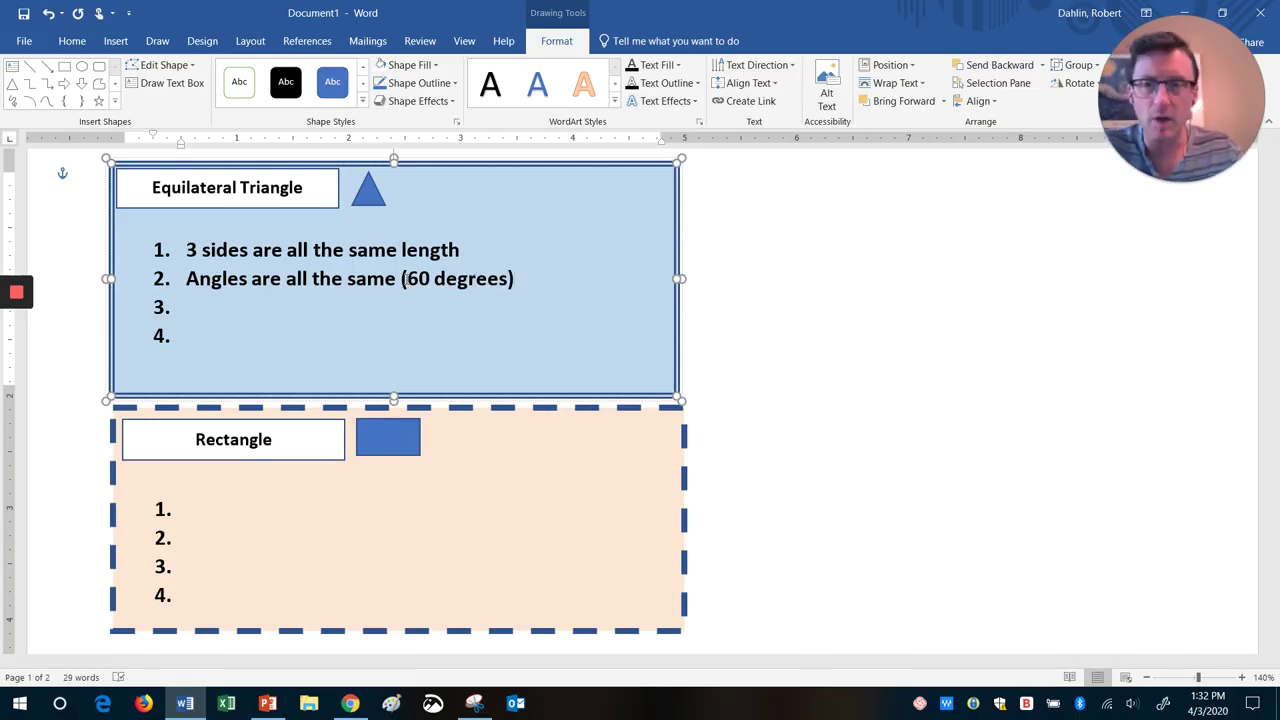
# - Add the third triangle item 'Area = ½ * w * h' with a lowercase h
pyautogui.press('Down')
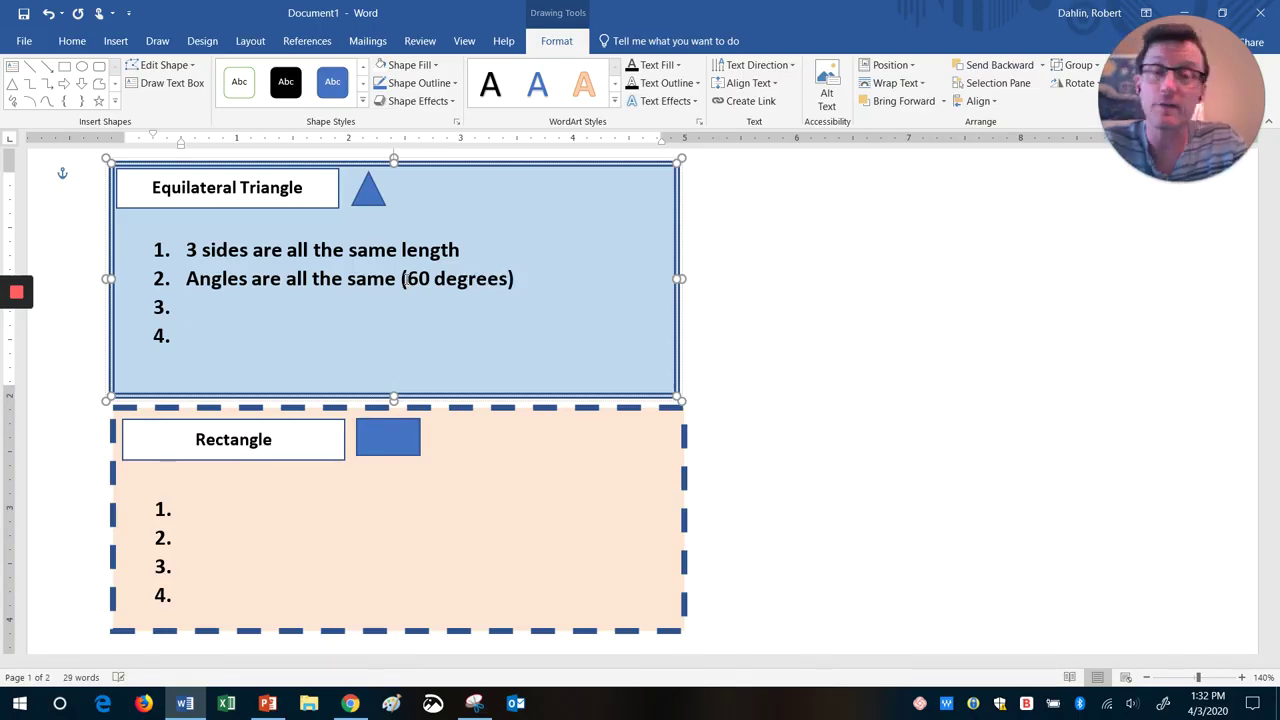
pyautogui.write('Area =')
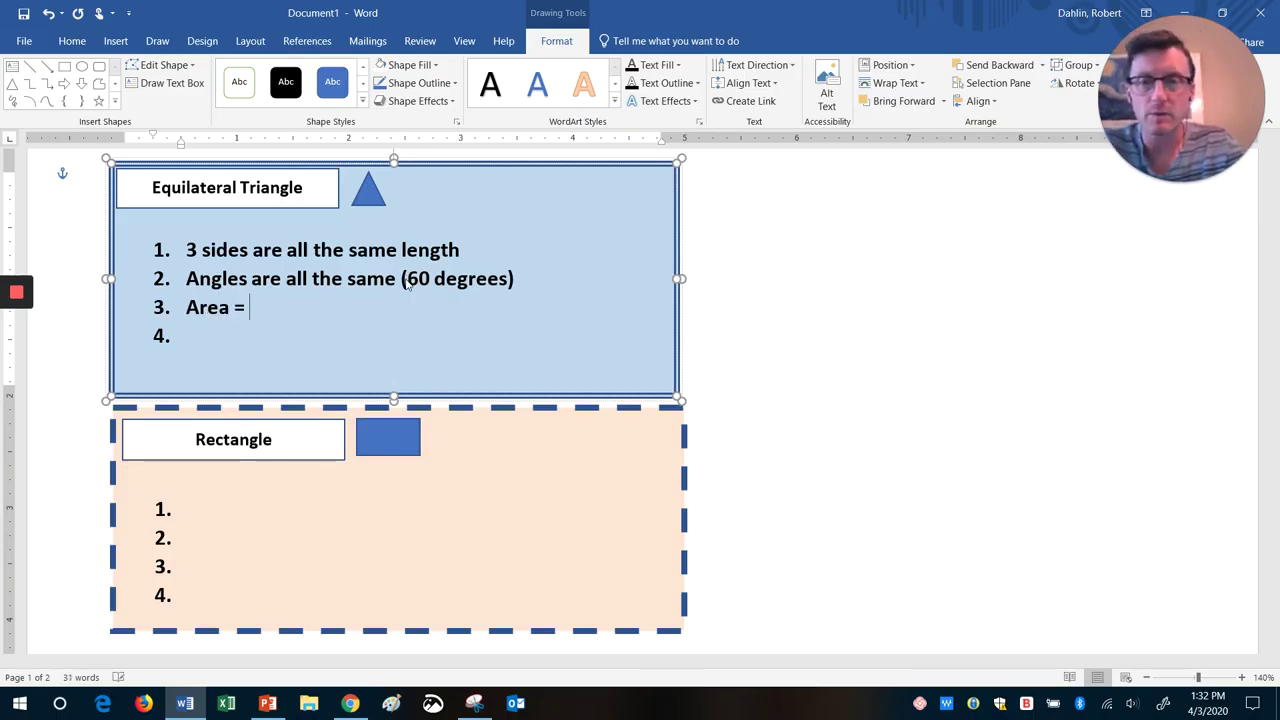
pyautogui.write('1/2 ')
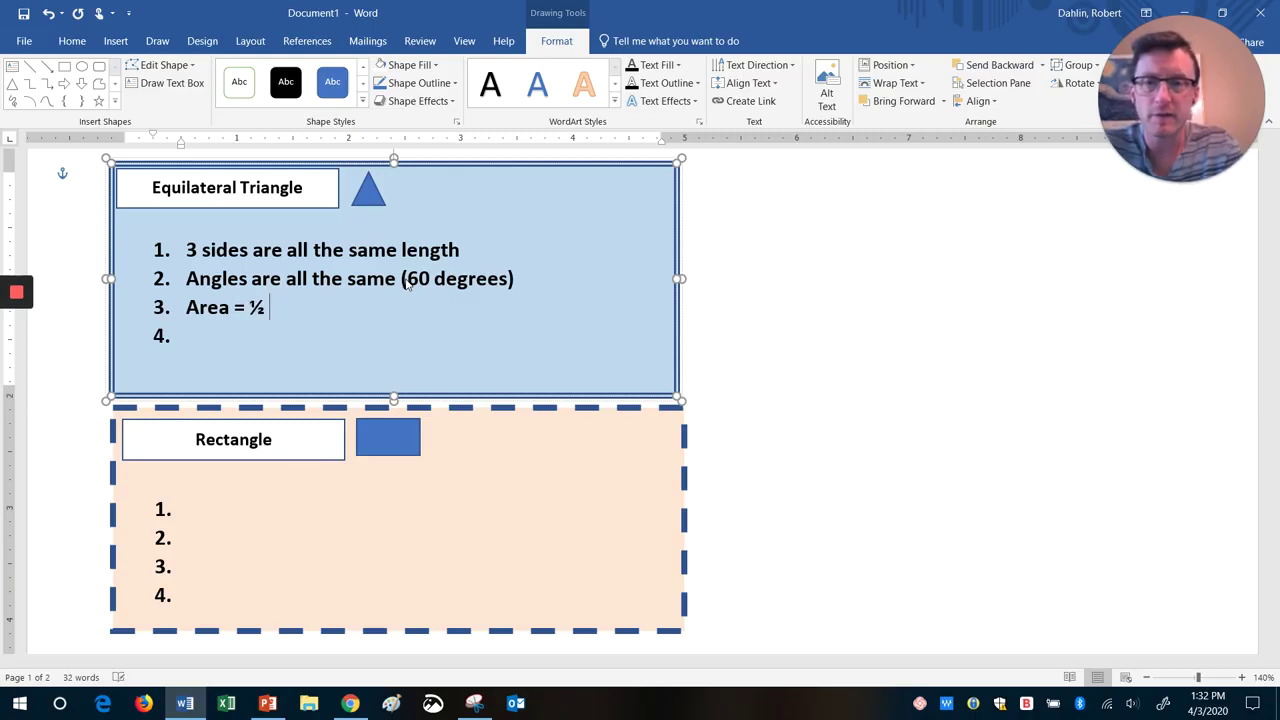
pyautogui.write('* w * H')
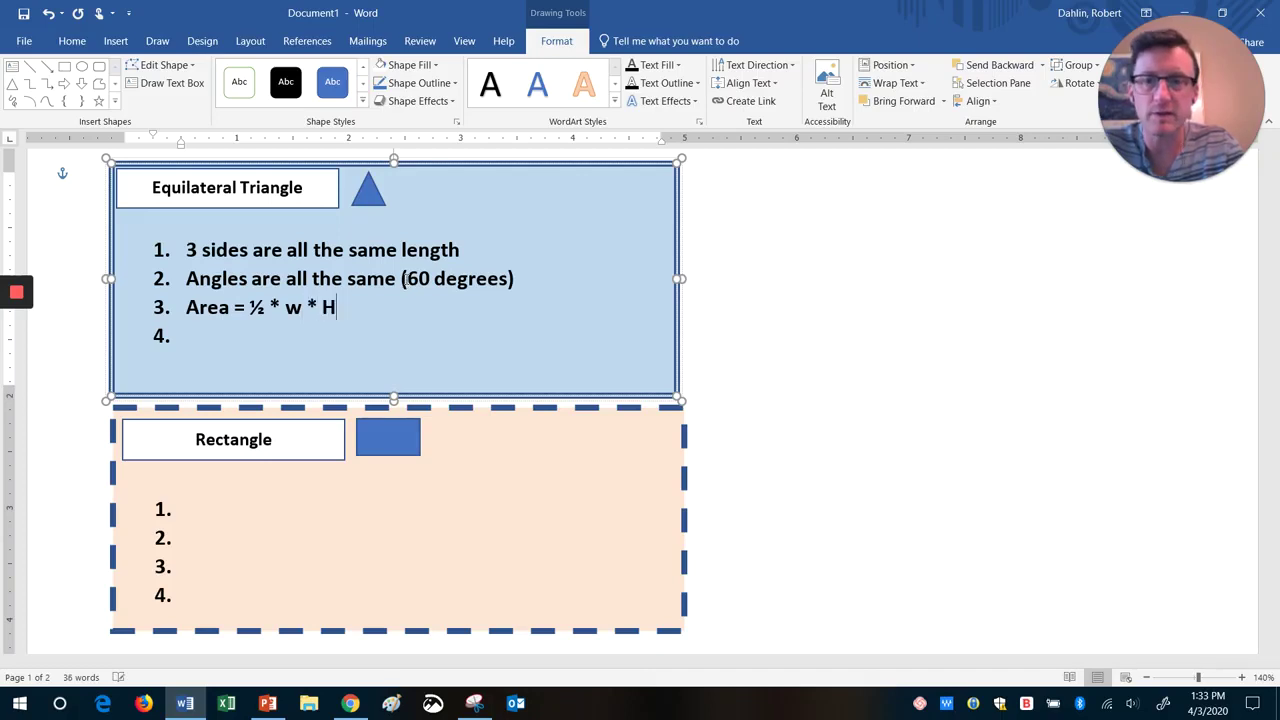
pyautogui.press('BackSpace')
pyautogui.write('h')
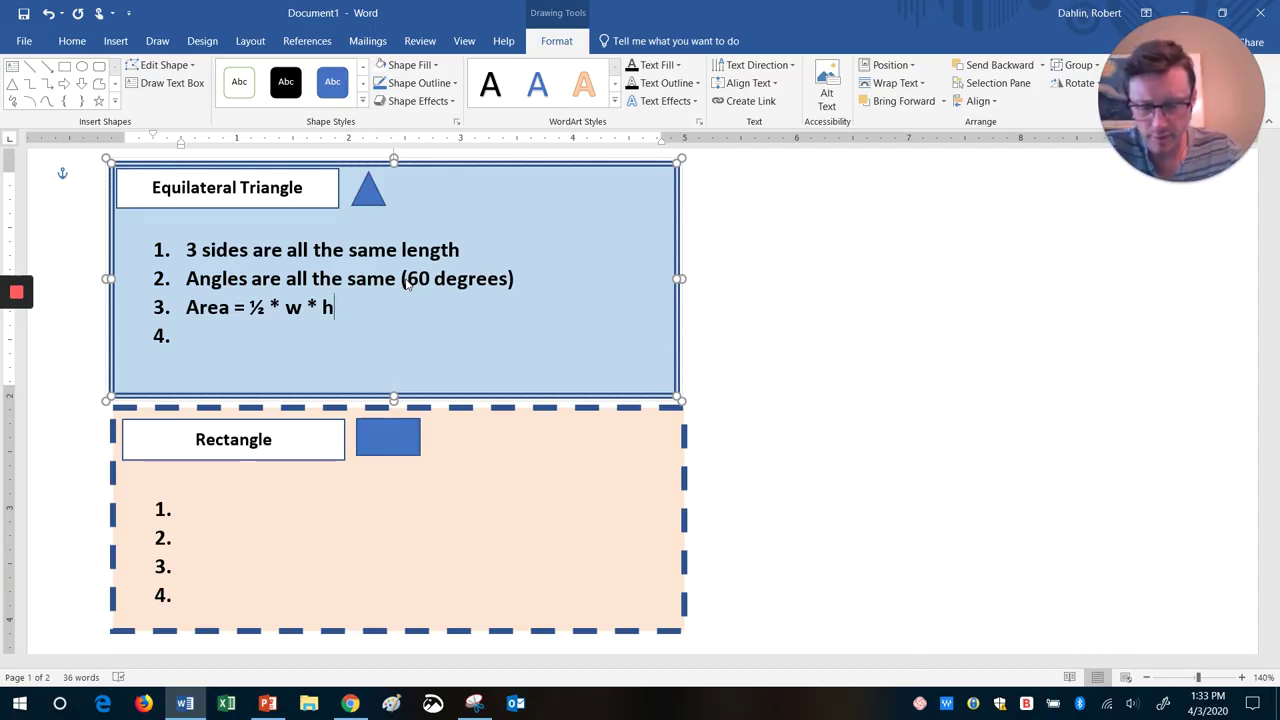
# - Add triangle items 'Perimeter' and 'Polygon (enclose a space – 2 dimensional)'
pyautogui.press('Down')
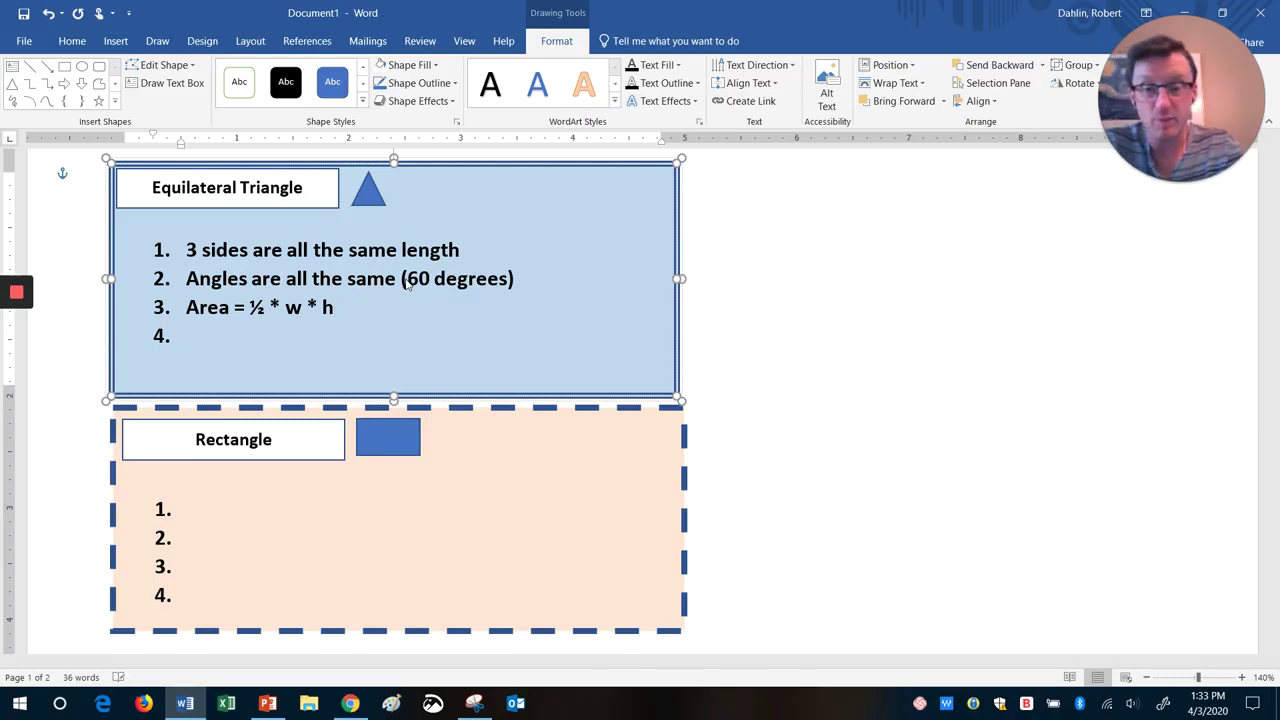
pyautogui.write('Perimeter')
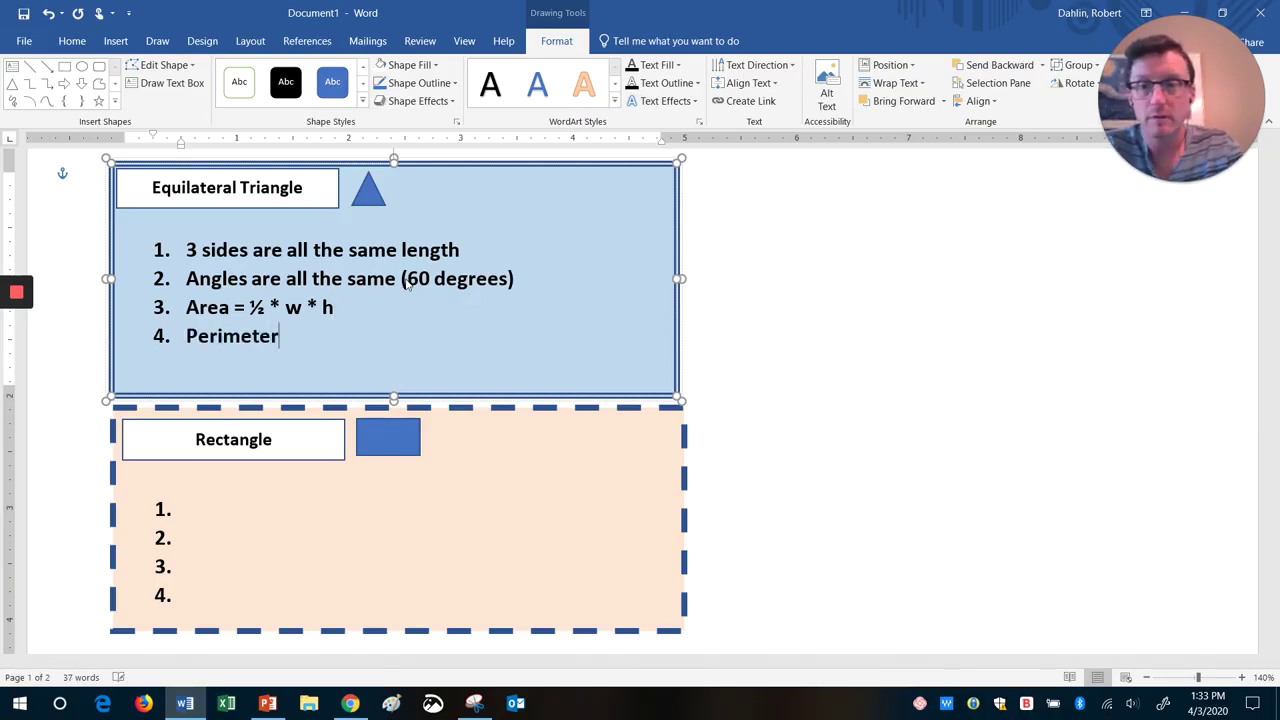
pyautogui.press('Return')
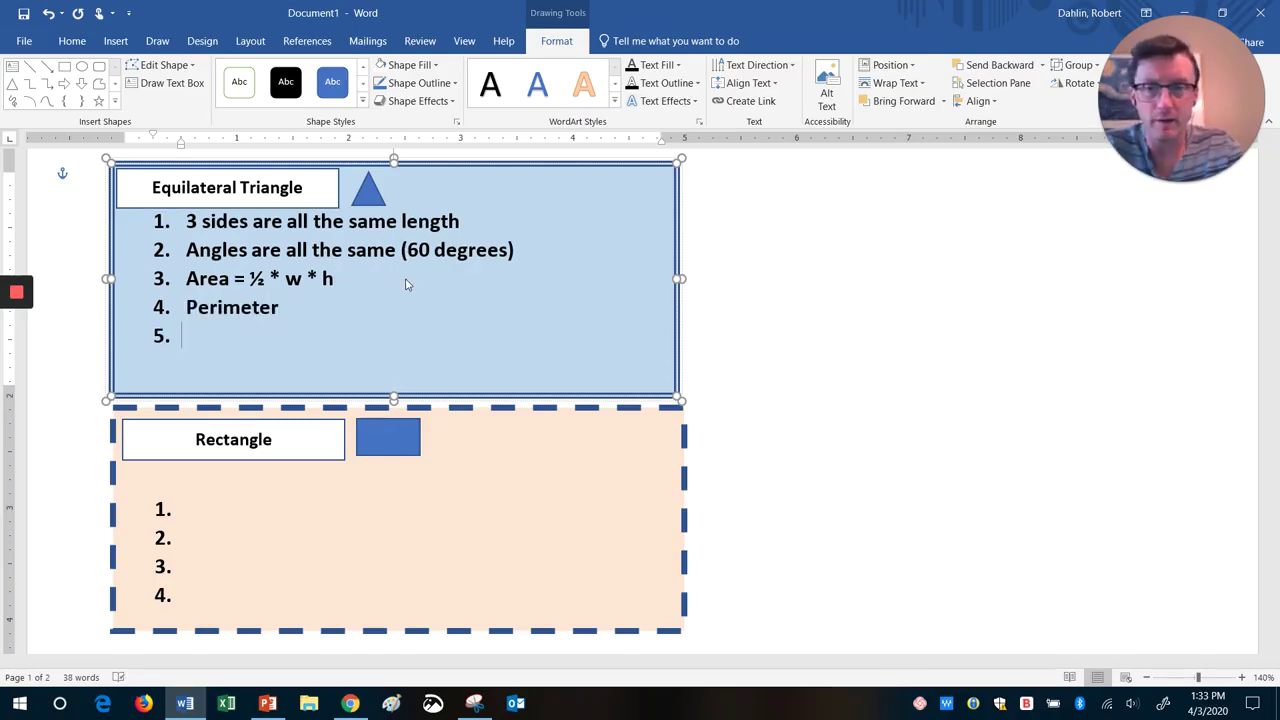
pyautogui.write('polygon')
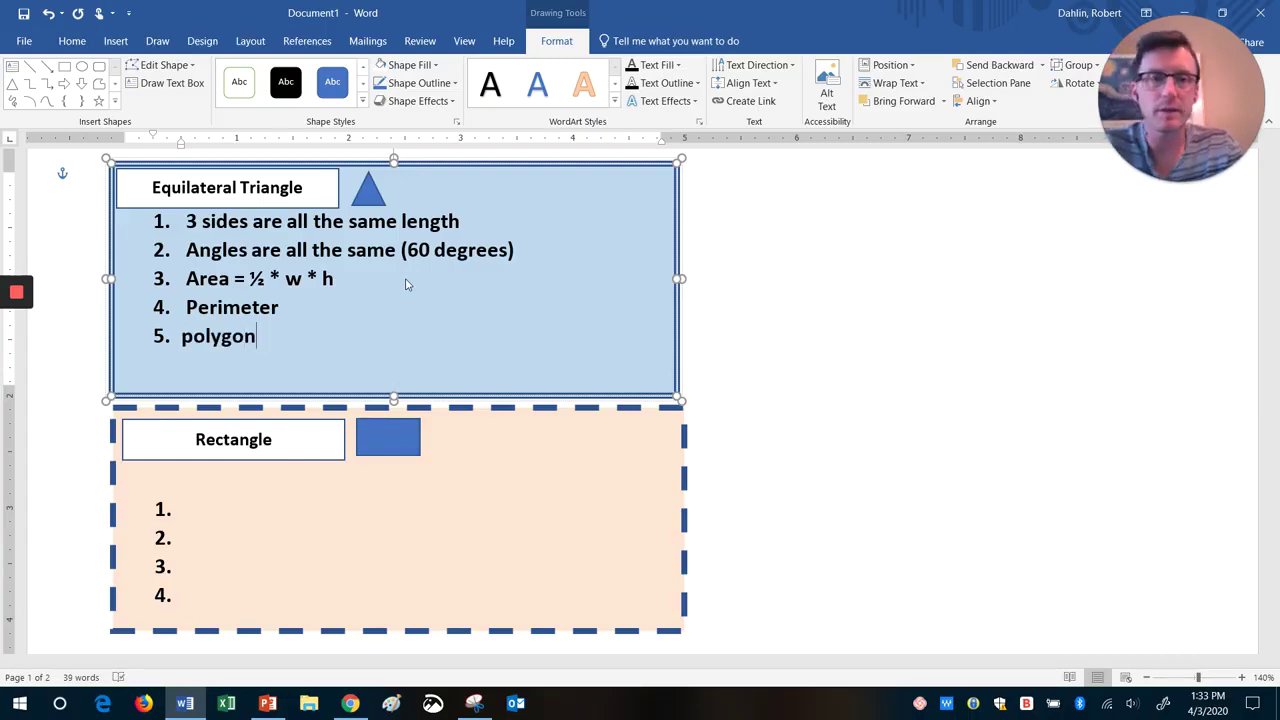
pyautogui.write(' (')
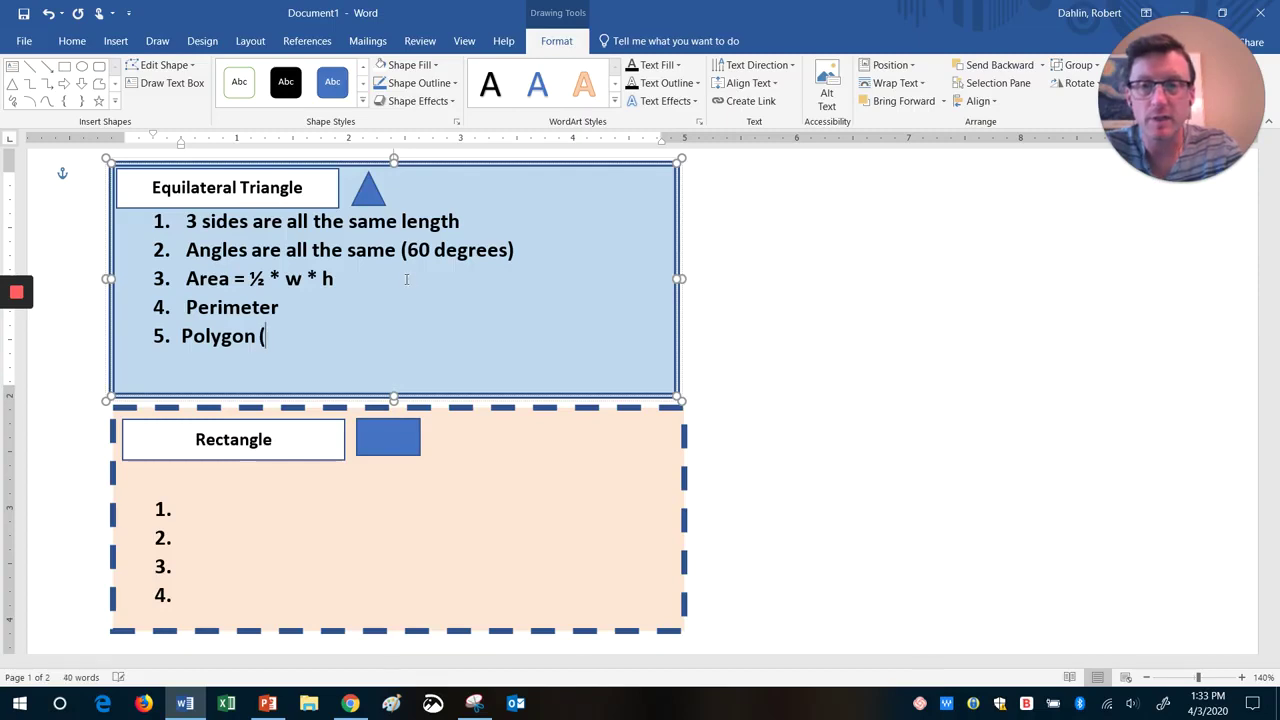
pyautogui.write('enclose a space')
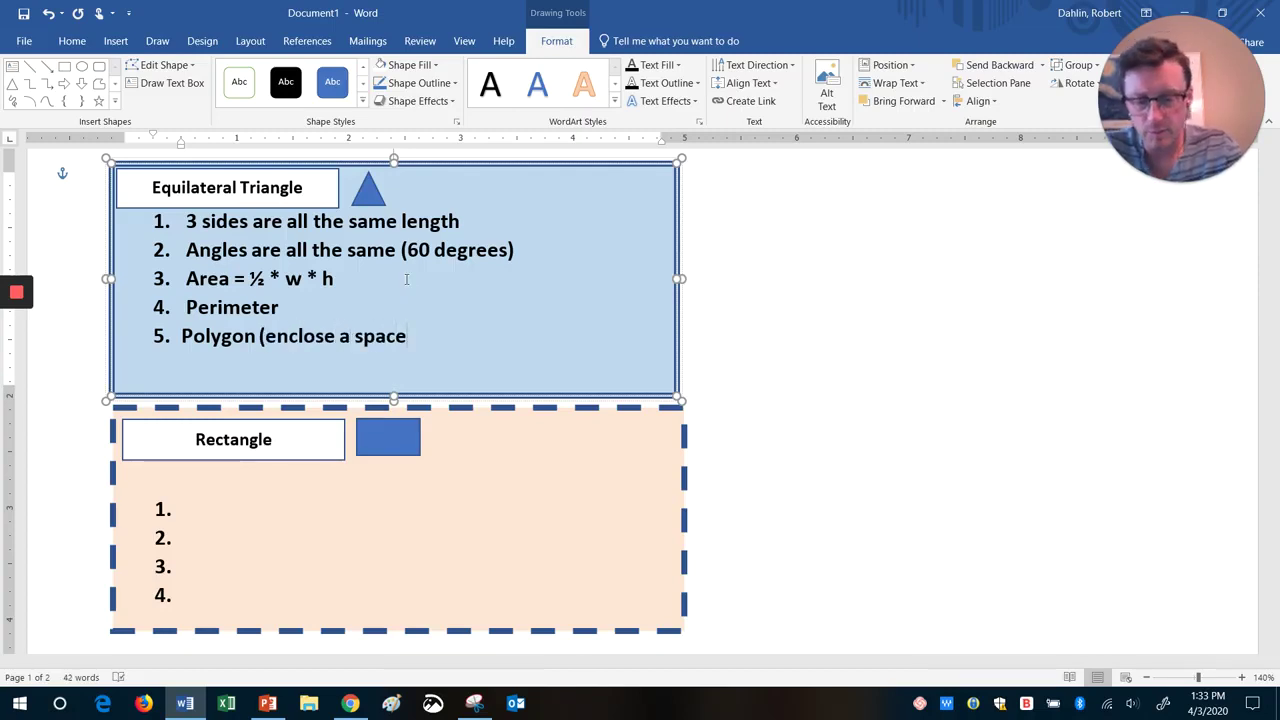
pyautogui.write(')')
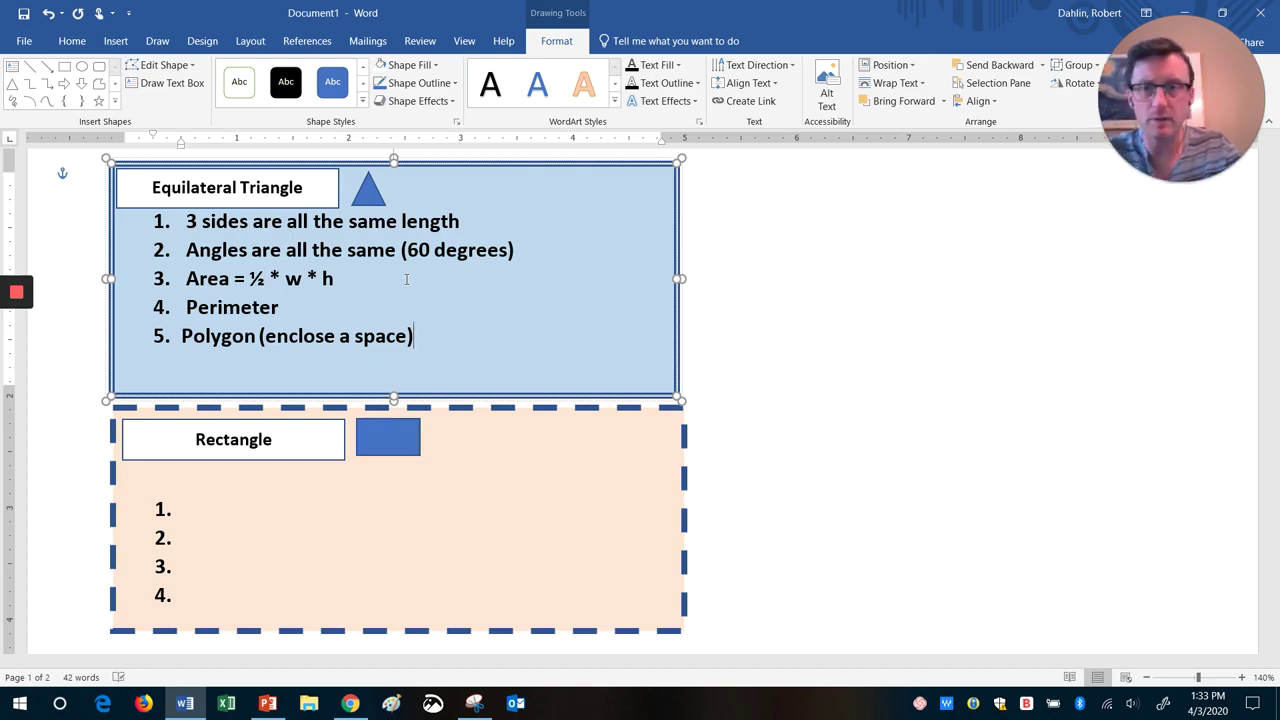
pyautogui.press('BackSpace')
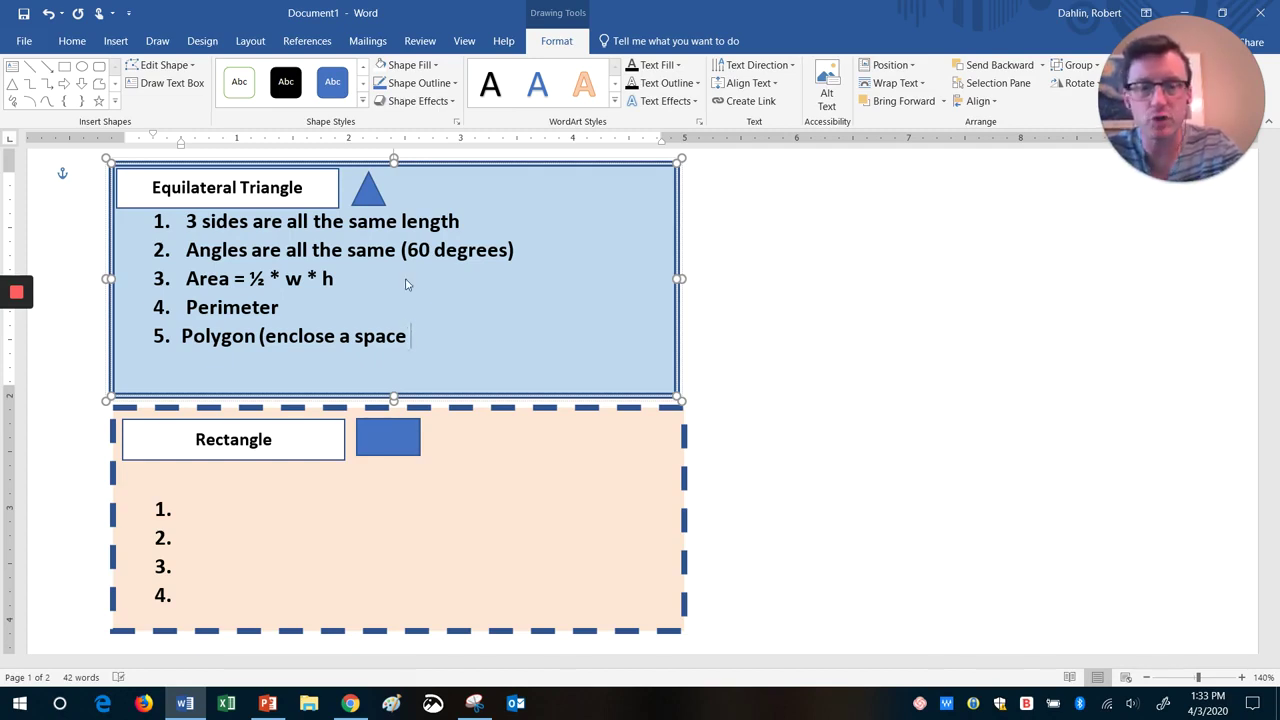
pyautogui.write('- 2 dimens')
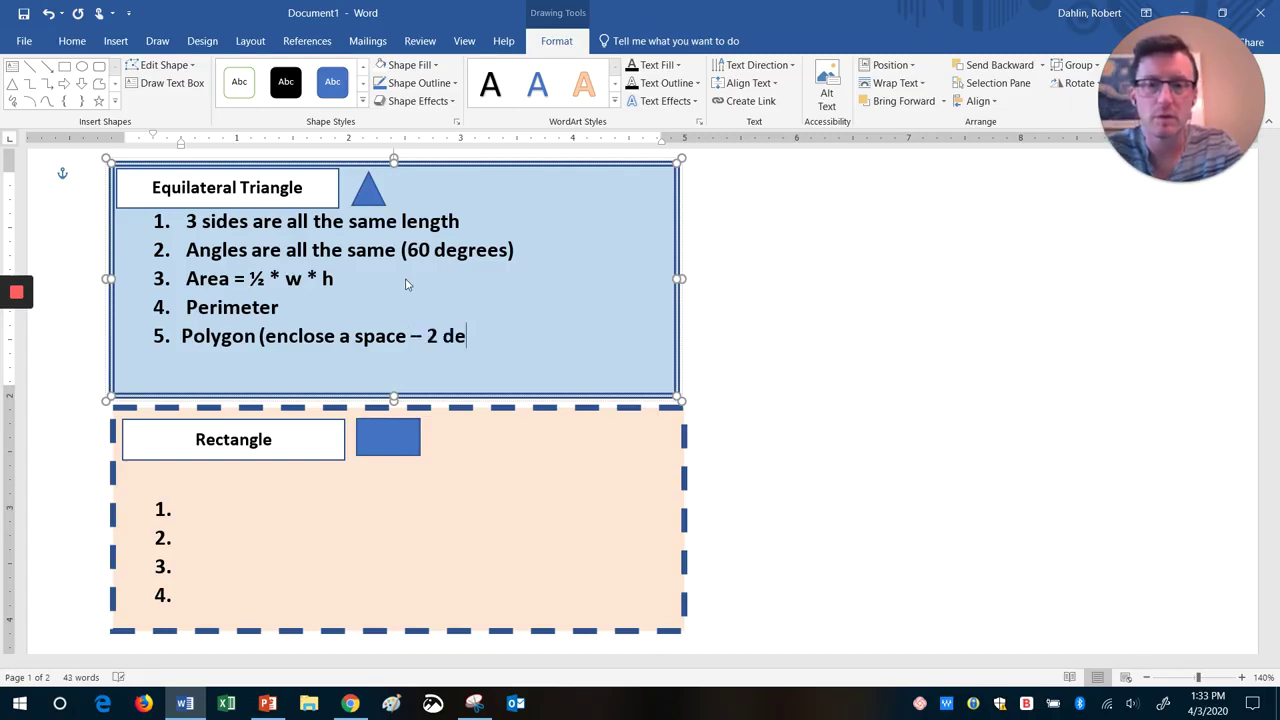
pyautogui.write('ional')
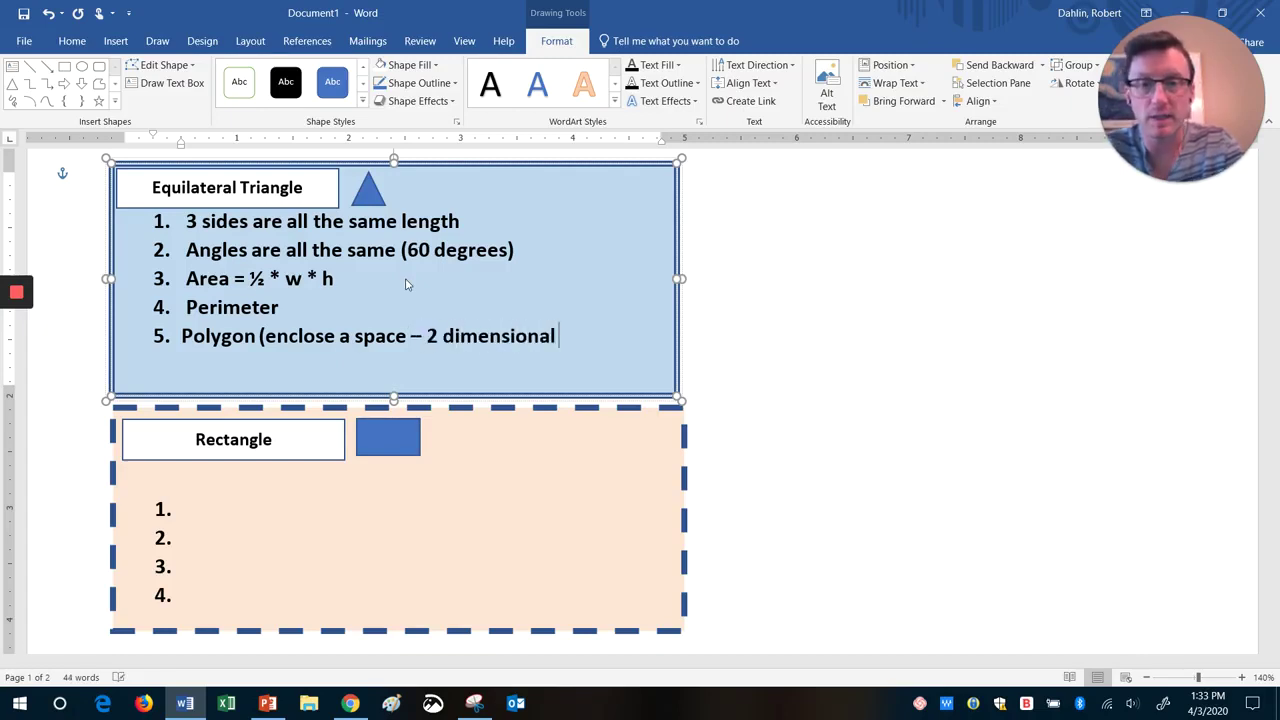
pyautogui.write(')')
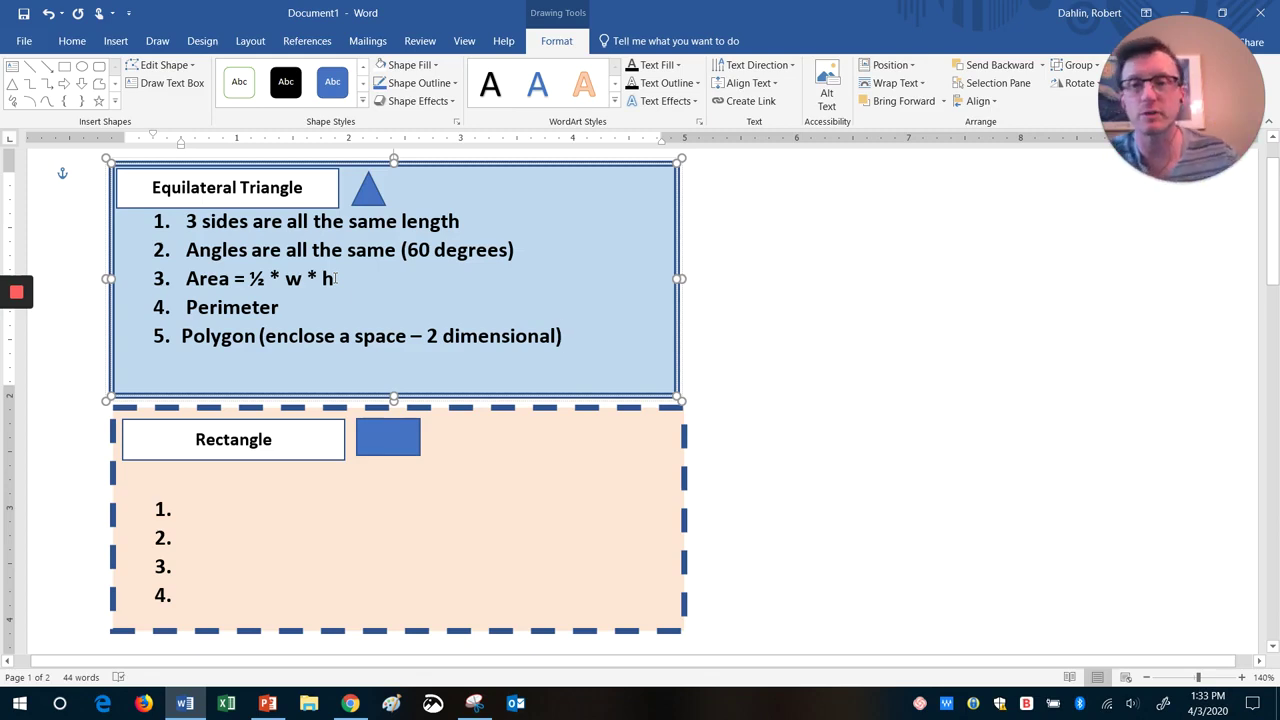
# - Write Rectangle item 1: '4 sides = different lengths', with the parallel/perpendicular sides note
pyautogui.click(195, 510)
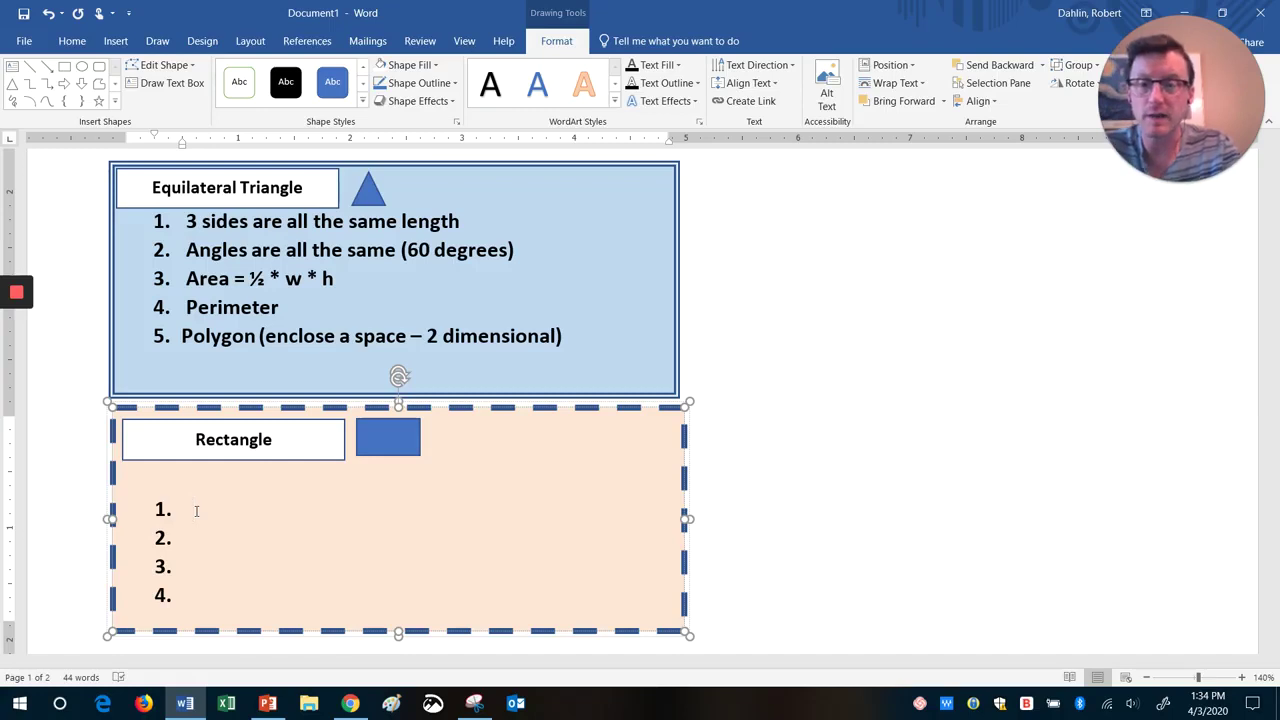
pyautogui.write('4 sides')
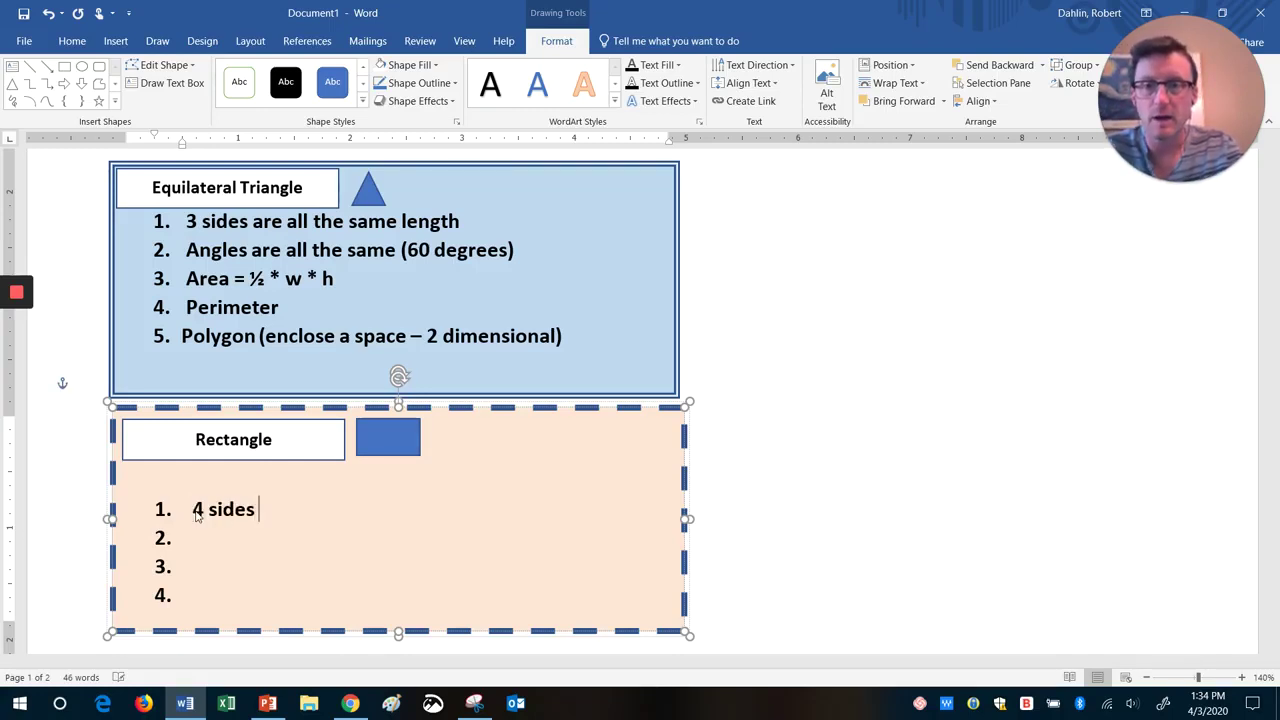
pyautogui.write(' are a')
pyautogui.press('BackSpace')
pyautogui.press('BackSpace')
pyautogui.press('BackSpace')
pyautogui.press('BackSpace')
pyautogui.press('BackSpace')
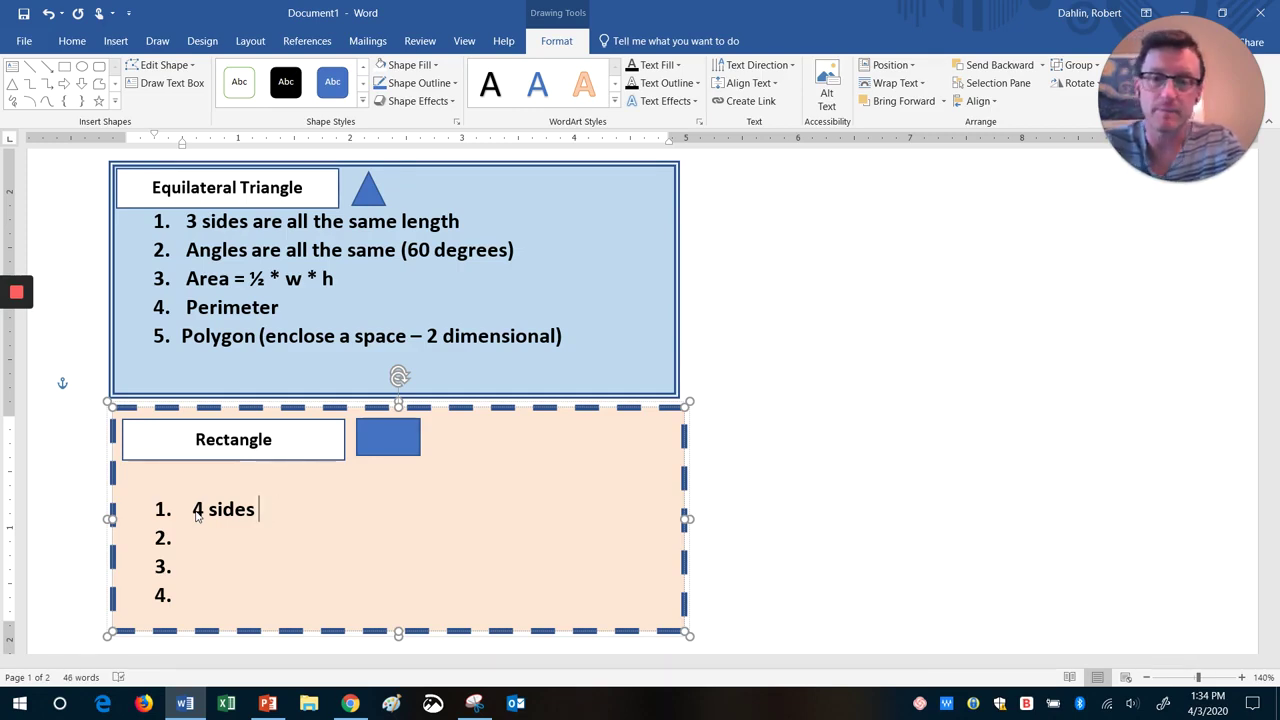
pyautogui.write('= diff')
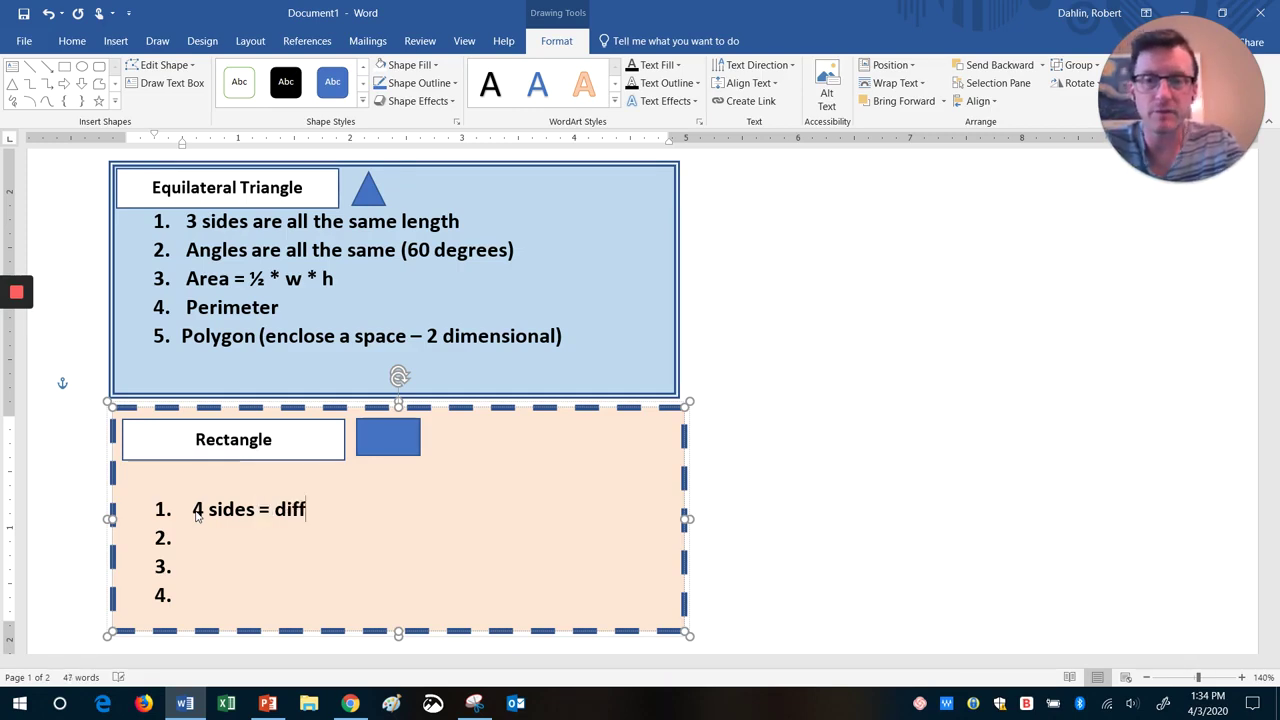
pyautogui.write('erent lengths ')
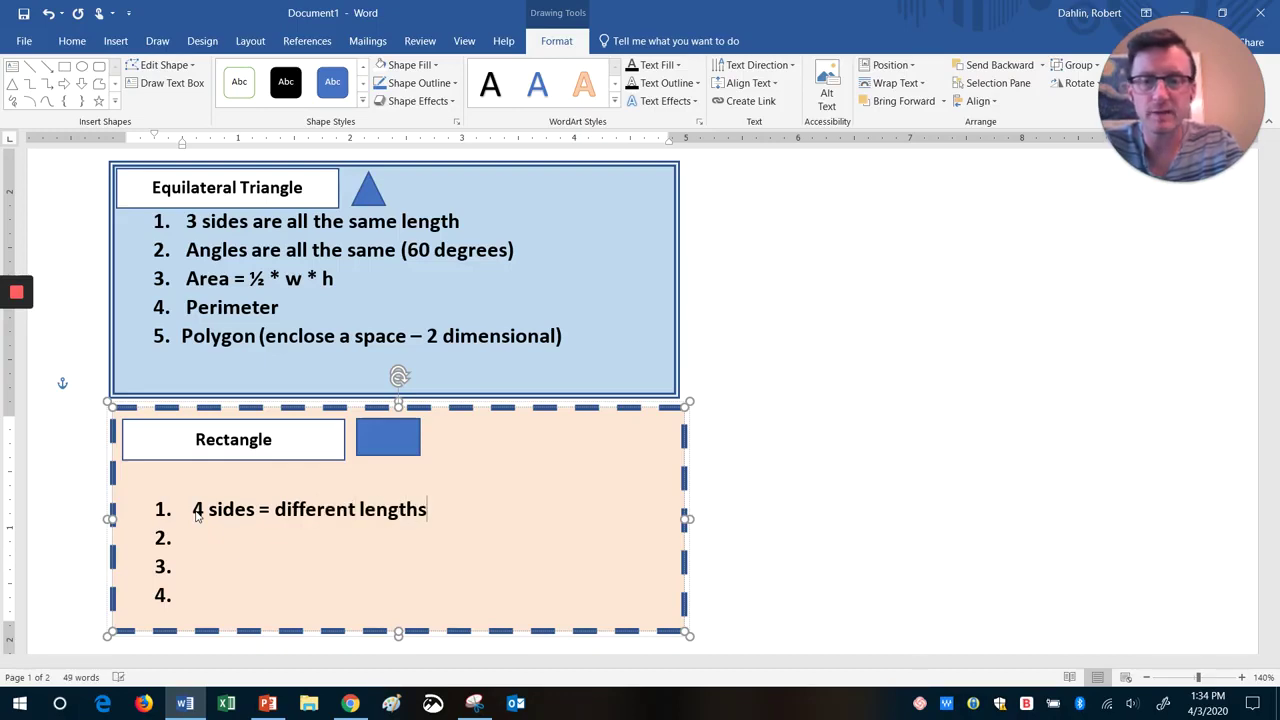
pyautogui.write('(parallel ')
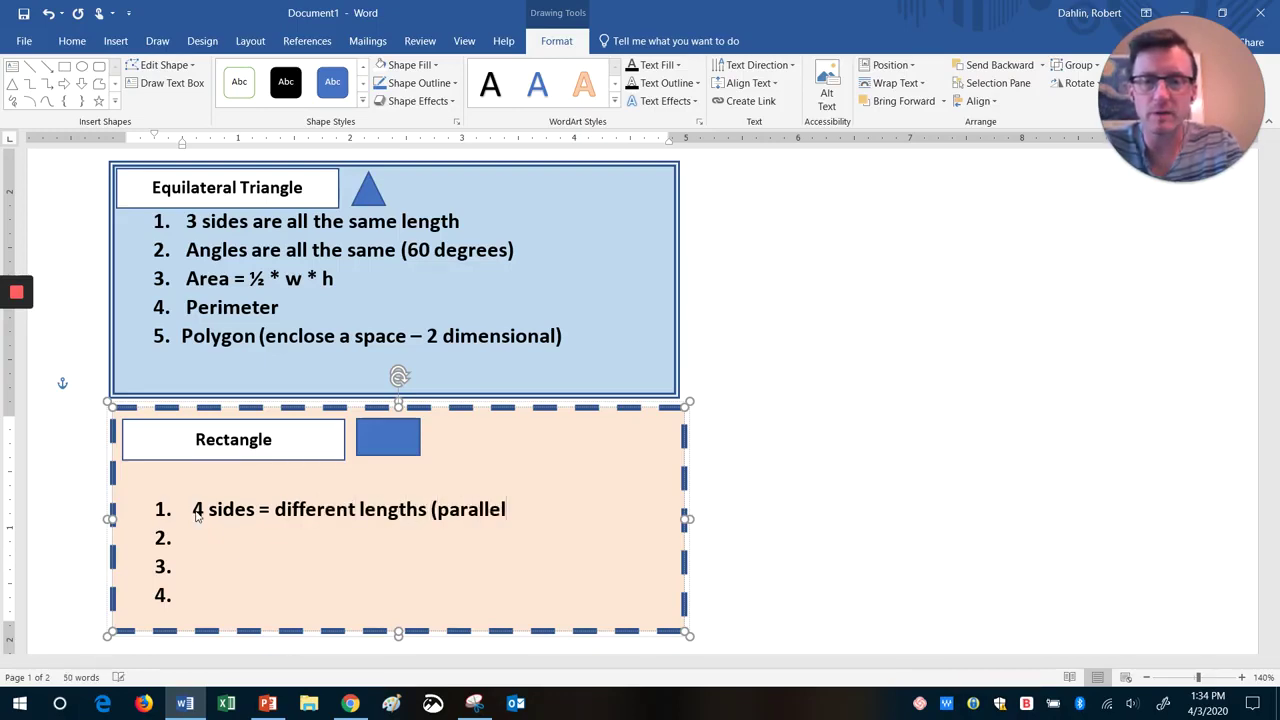
pyautogui.write('sides')
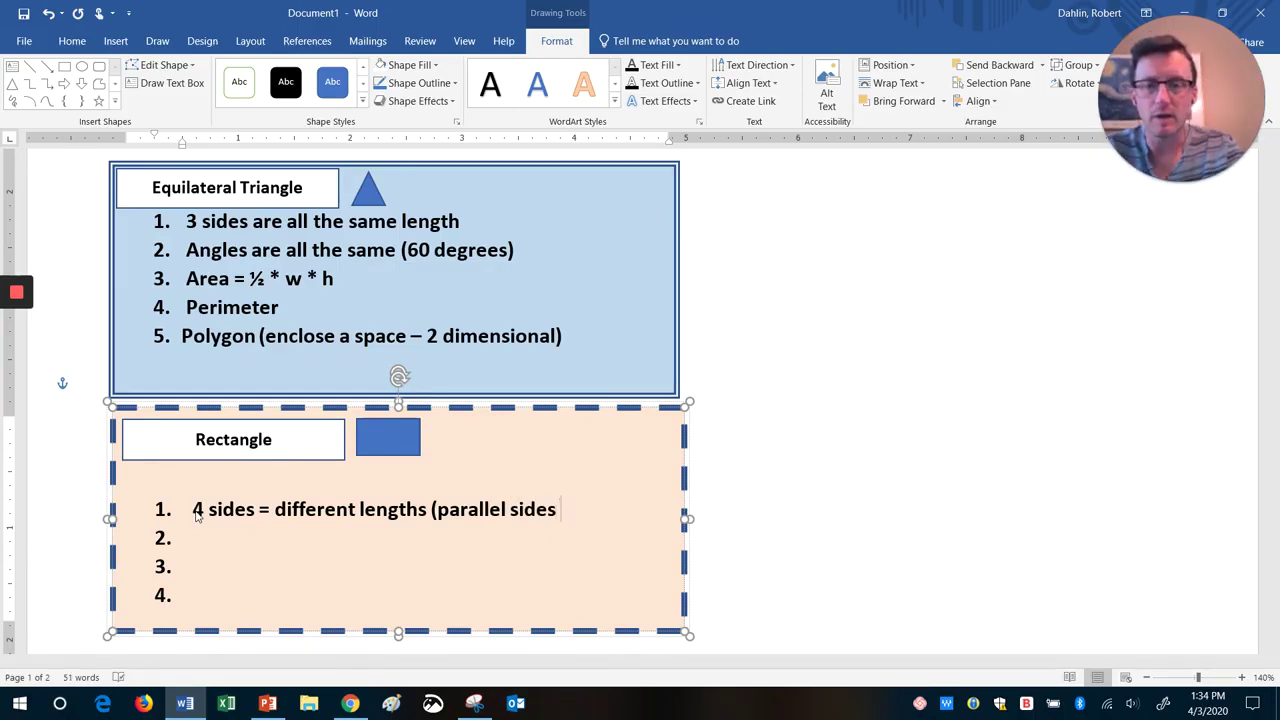
pyautogui.write('are equal leng')
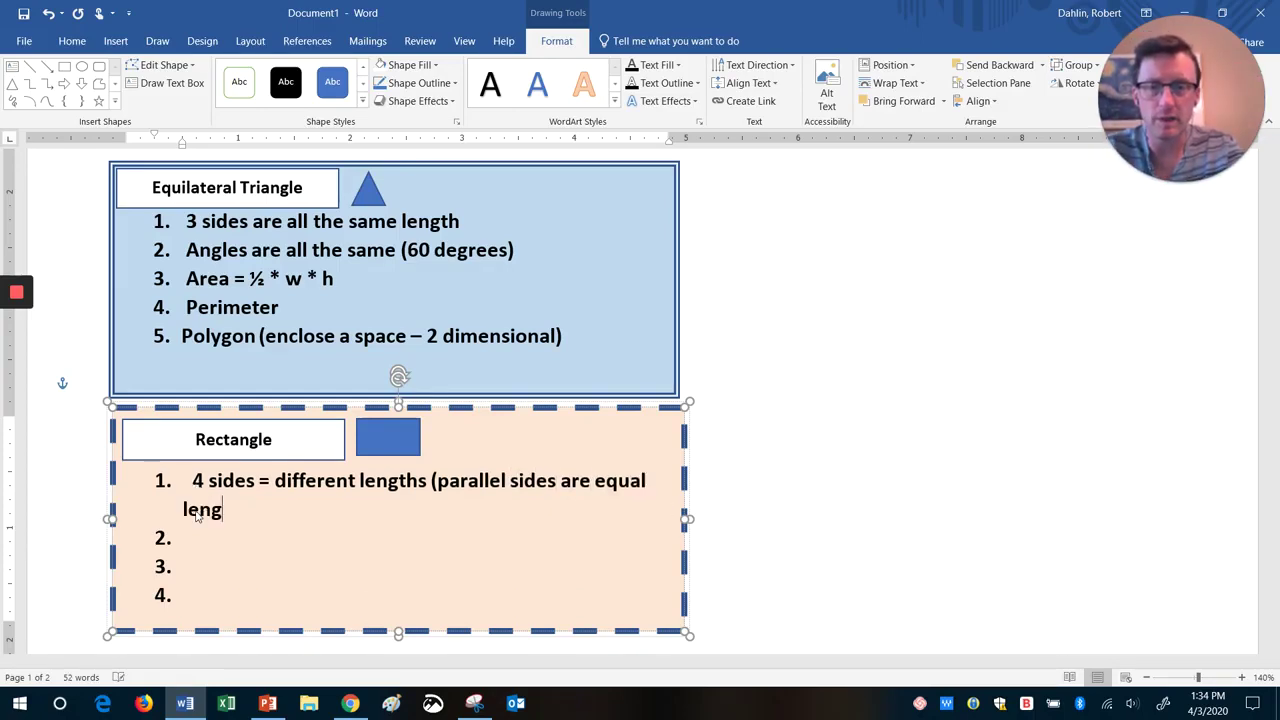
pyautogui.write('th, but perpenducl')
pyautogui.write('ar')
pyautogui.press('BackSpace')
pyautogui.press('BackSpace')
pyautogui.write('icular sides are not equal)')
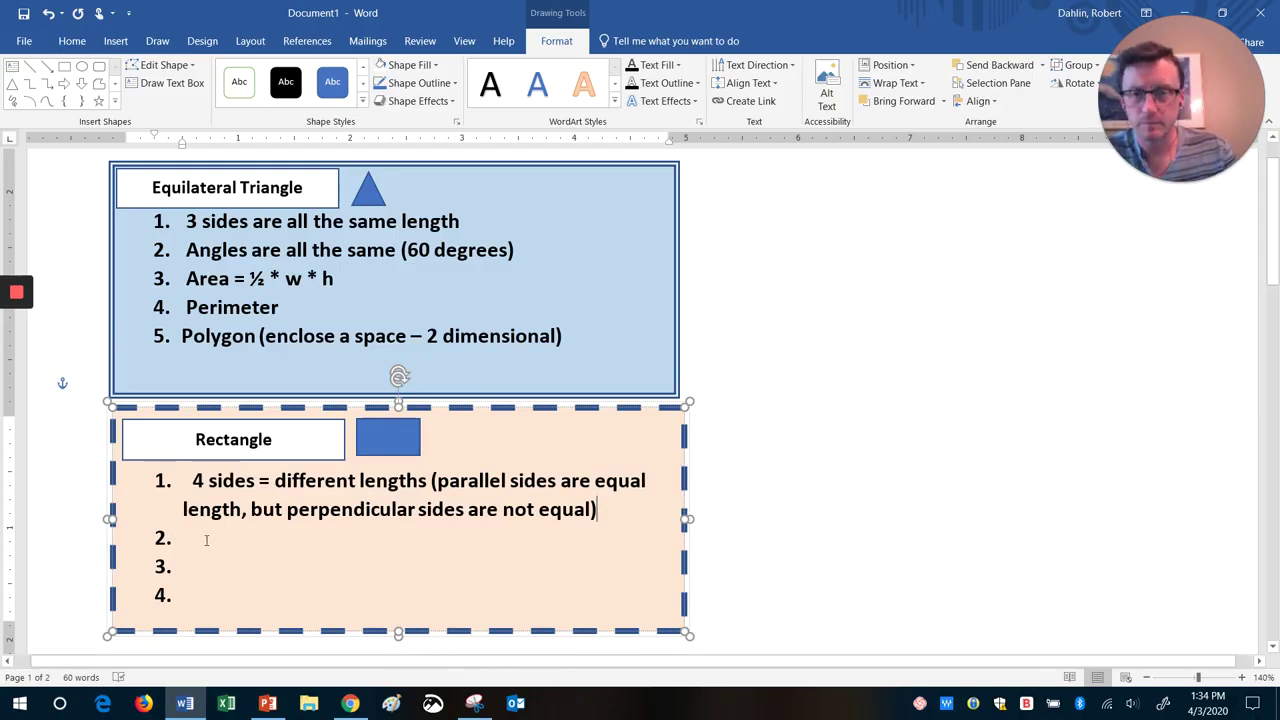
# - Add rectangle items 'Angles are all the same (90 degrees)', 'Area = l * w * h' and 'Perimeter'
pyautogui.click(206, 540)
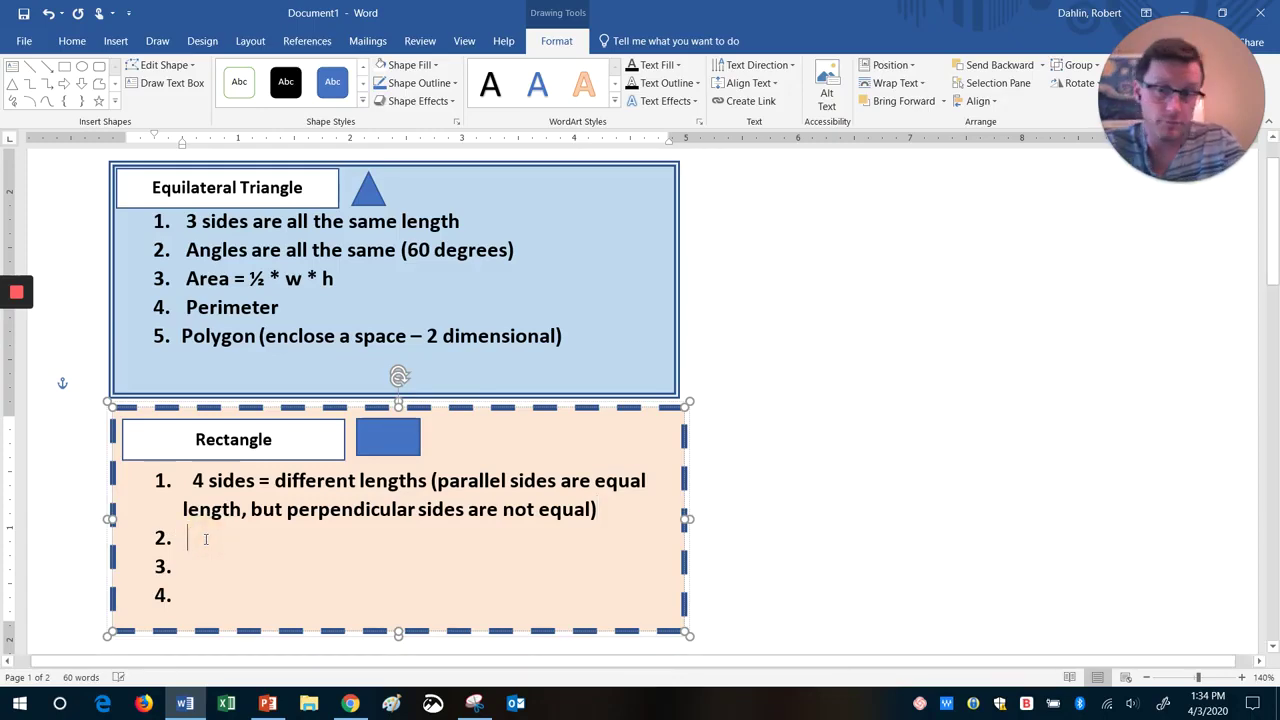
pyautogui.write('Angles are al')
pyautogui.write('lthe s')
pyautogui.press('BackSpace')
pyautogui.press('BackSpace')
pyautogui.write('same ')
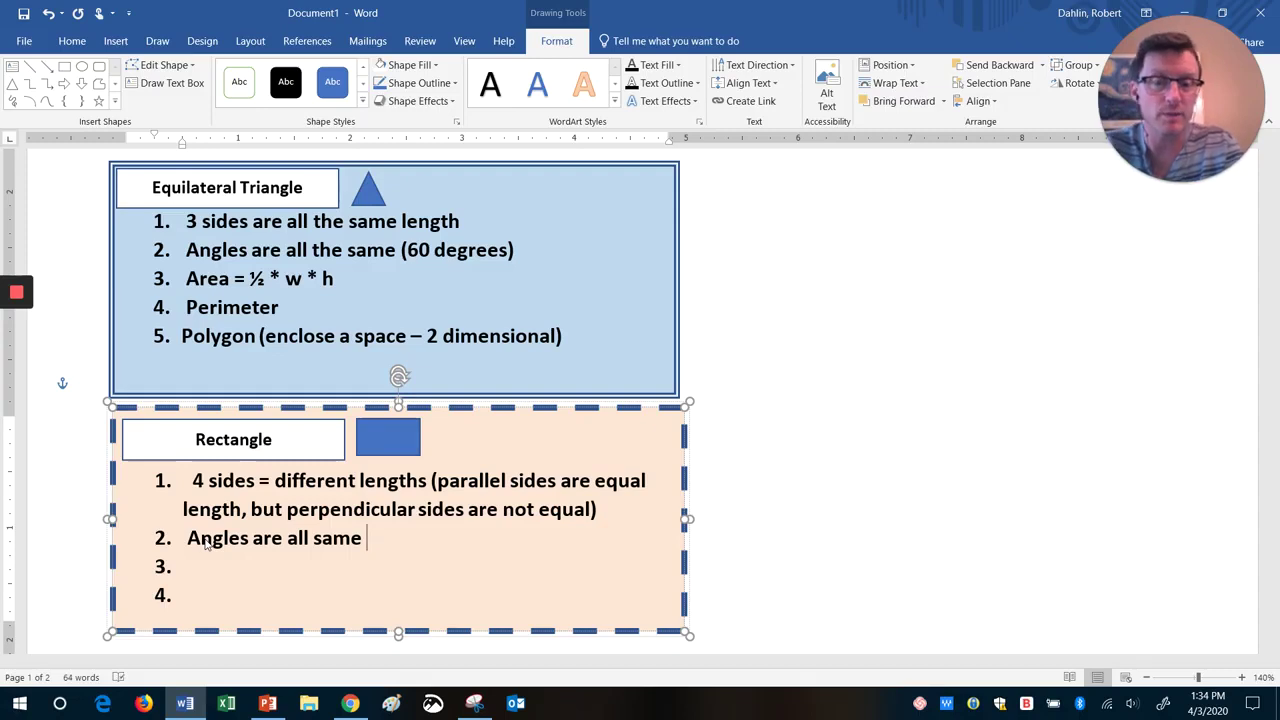
pyautogui.write('(90 degrees')
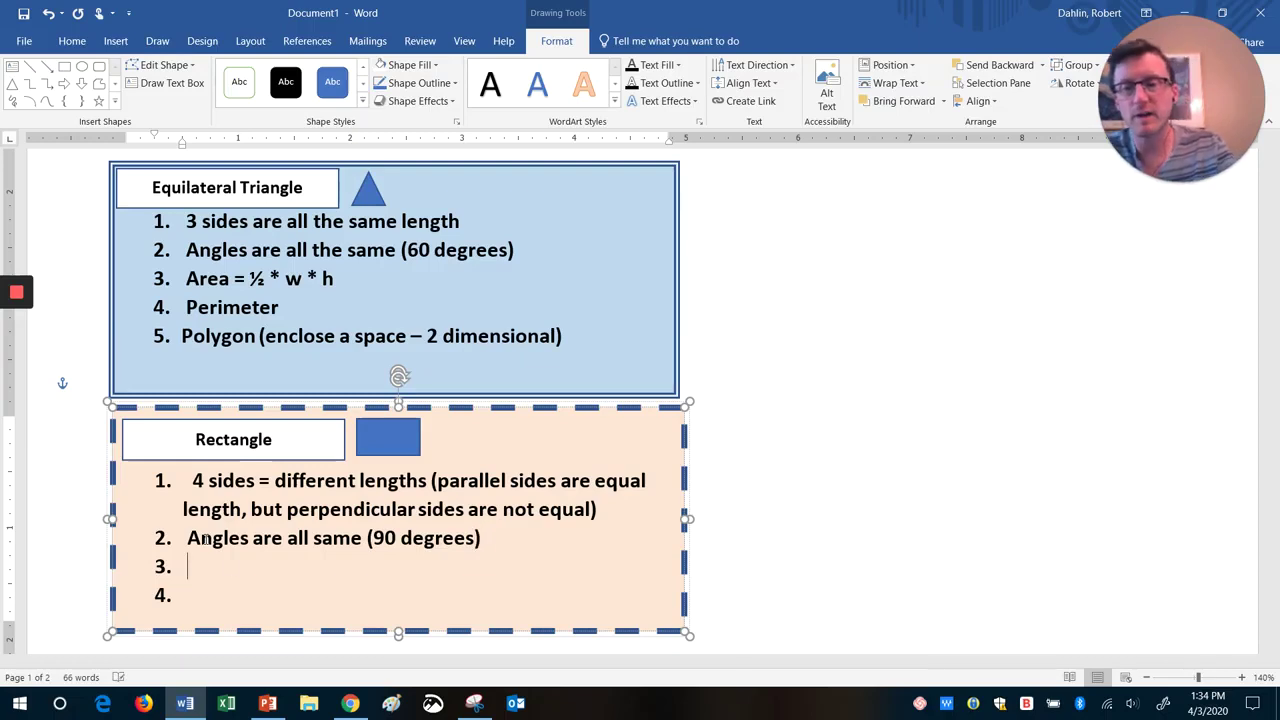
pyautogui.write('Area')
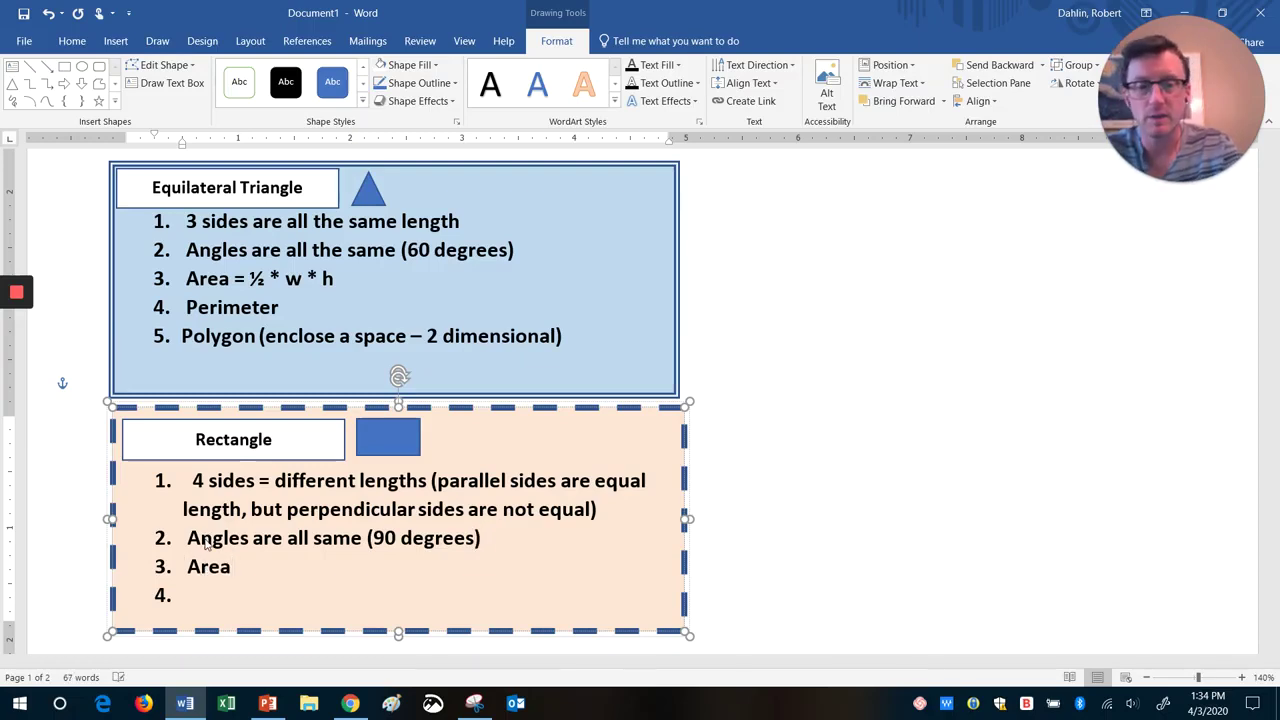
pyautogui.write(' = l ')
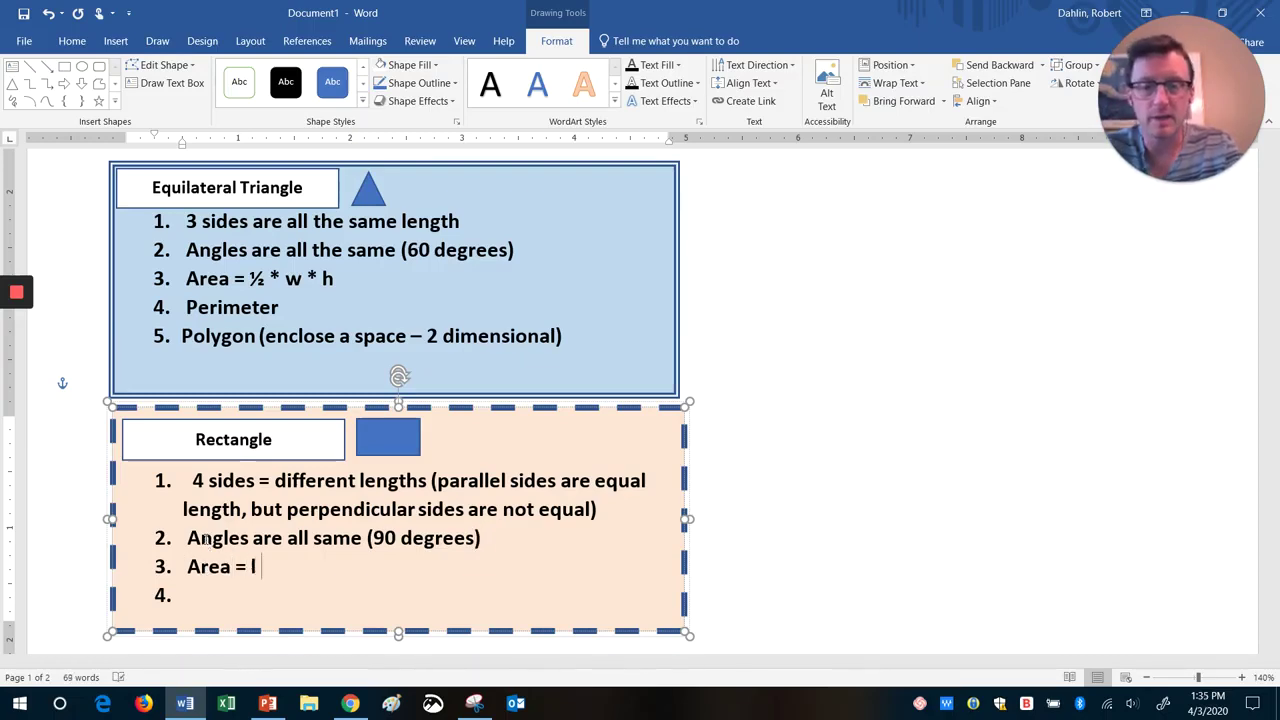
pyautogui.write('* x')
pyautogui.press('BackSpace')
pyautogui.write('w * h ')
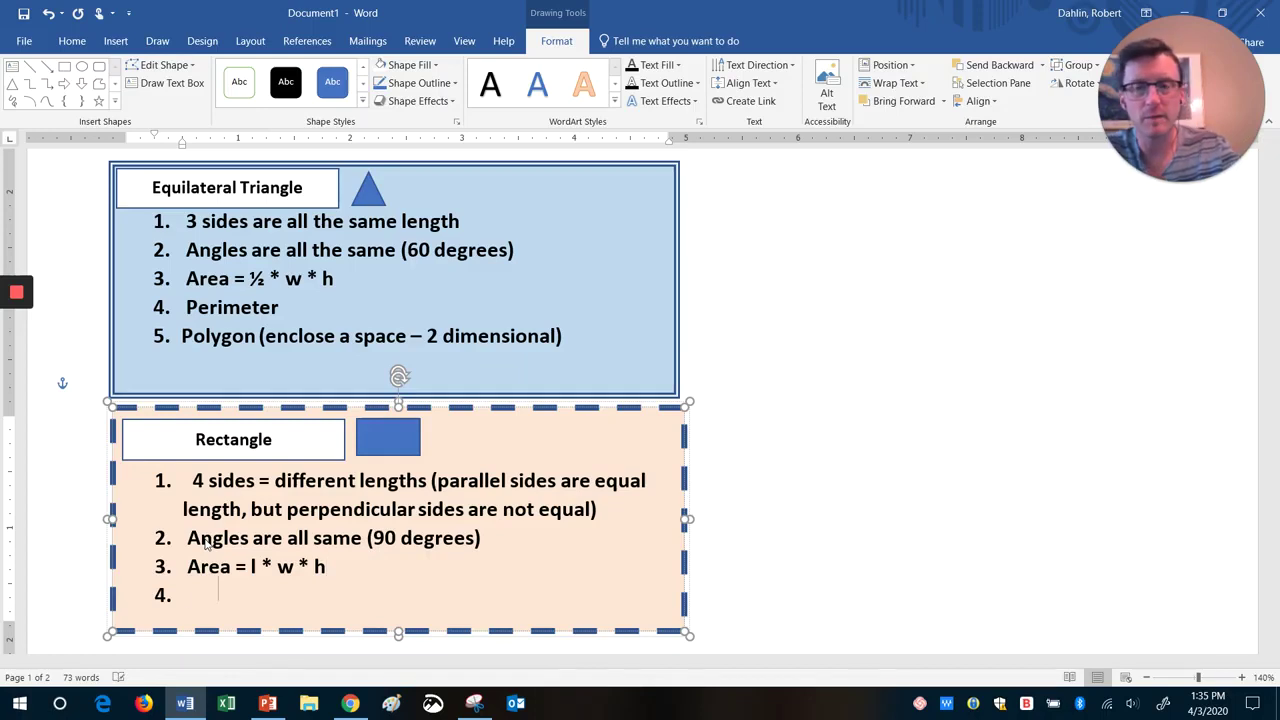
pyautogui.write('Perimeter')
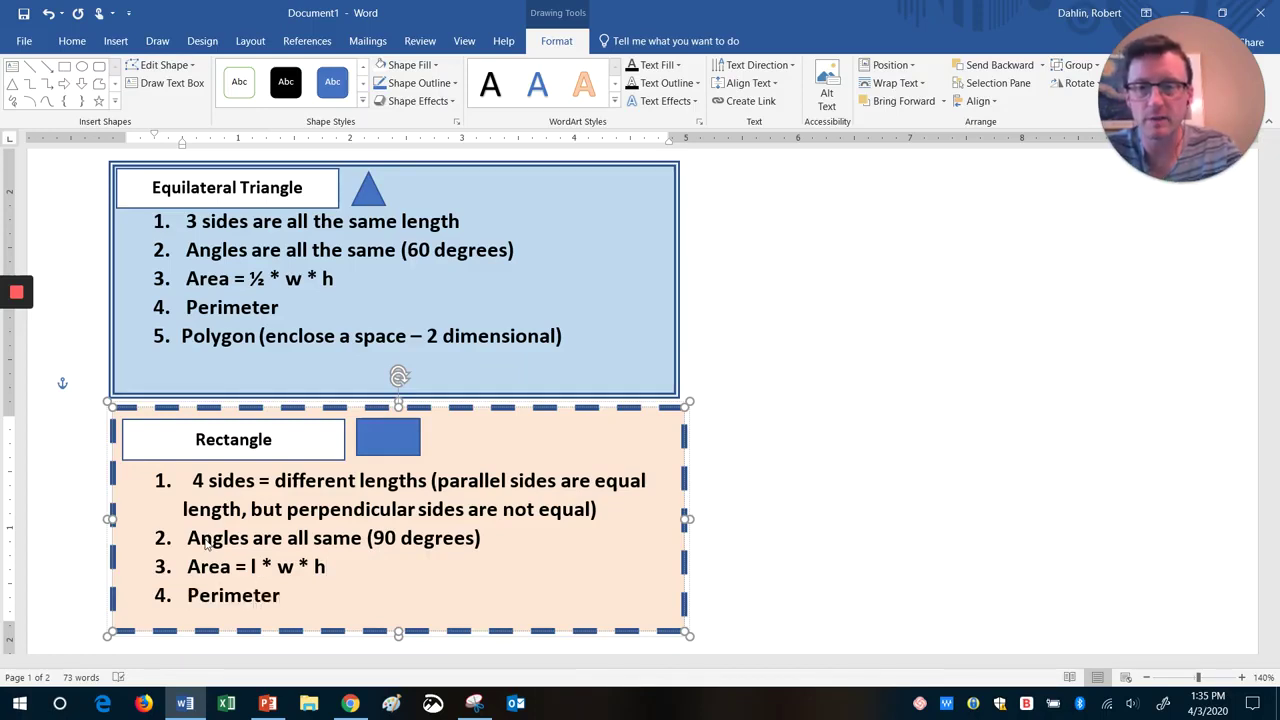
pyautogui.press('Return')
pyautogui.press('BackSpace')
pyautogui.press('BackSpace')
pyautogui.press('BackSpace')
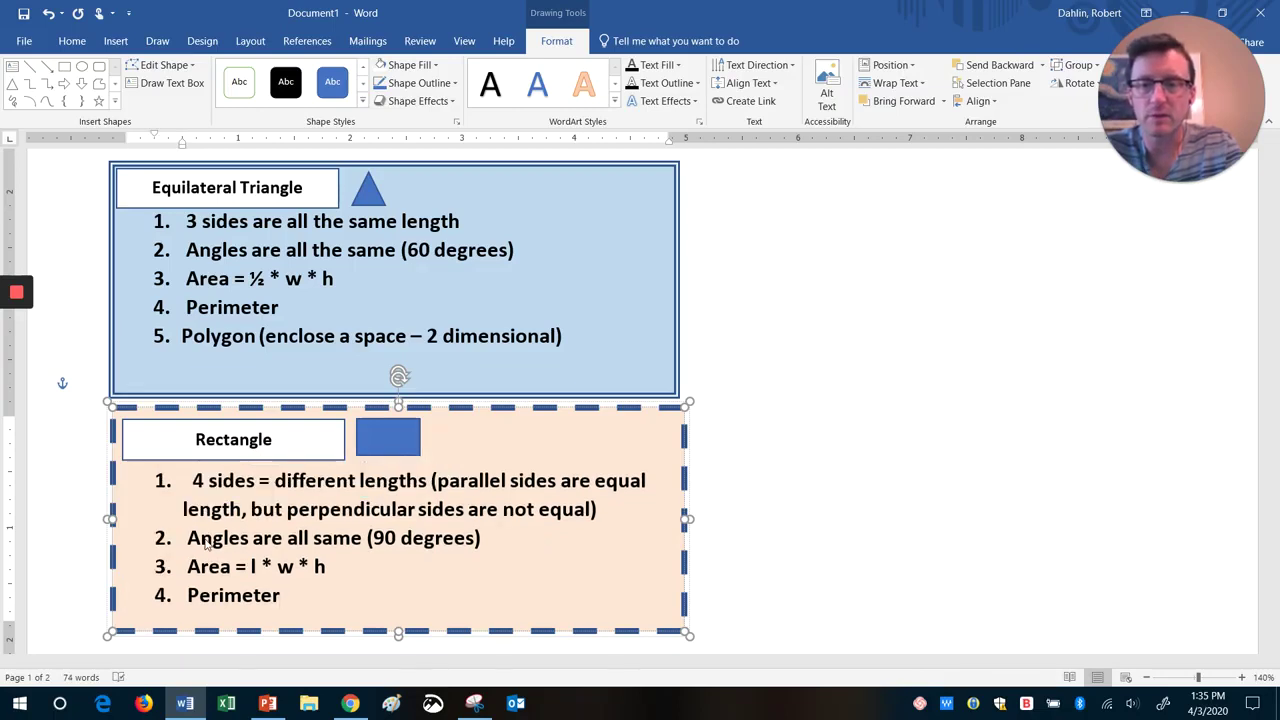
pyautogui.press('BackSpace')
pyautogui.press('BackSpace')
pyautogui.press('BackSpace')
pyautogui.press('BackSpace')
pyautogui.press('BackSpace')
pyautogui.press('BackSpace')
pyautogui.press('BackSpace')
pyautogui.press('BackSpace')
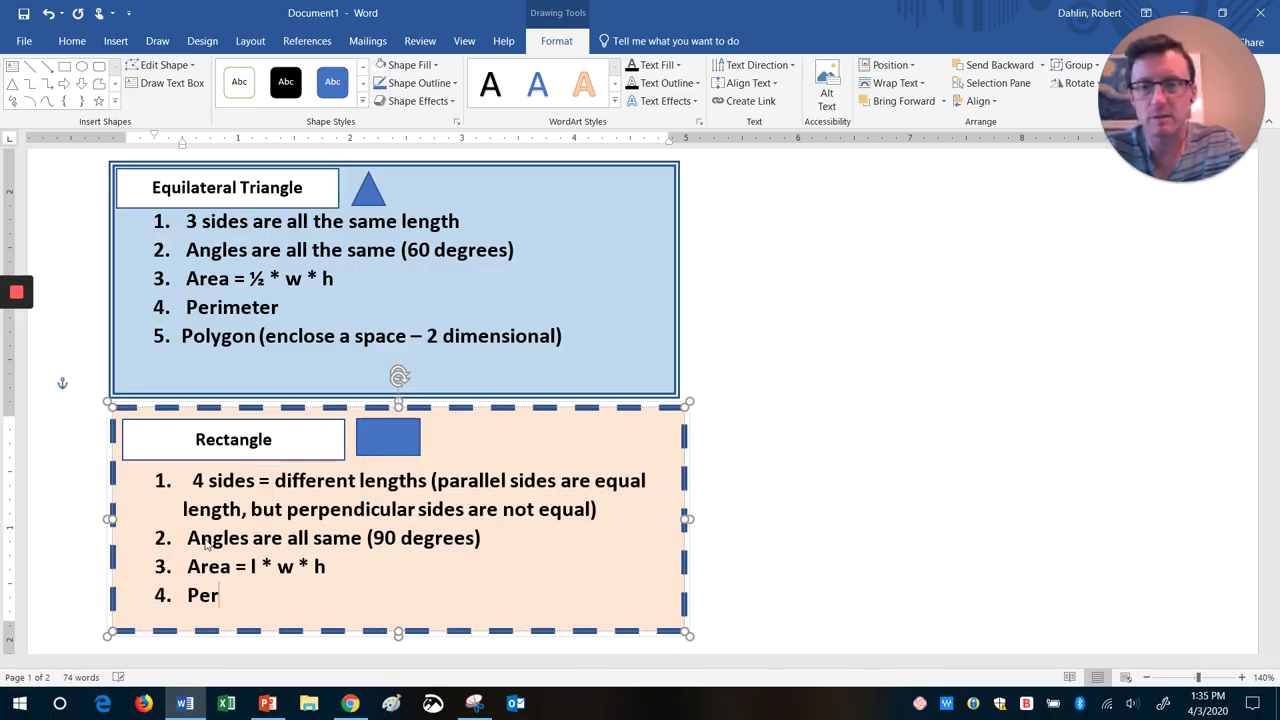
# - Add the rectangle item 'Polygon (enclosed a space - 2 dimensional)'
pyautogui.write('Pol')
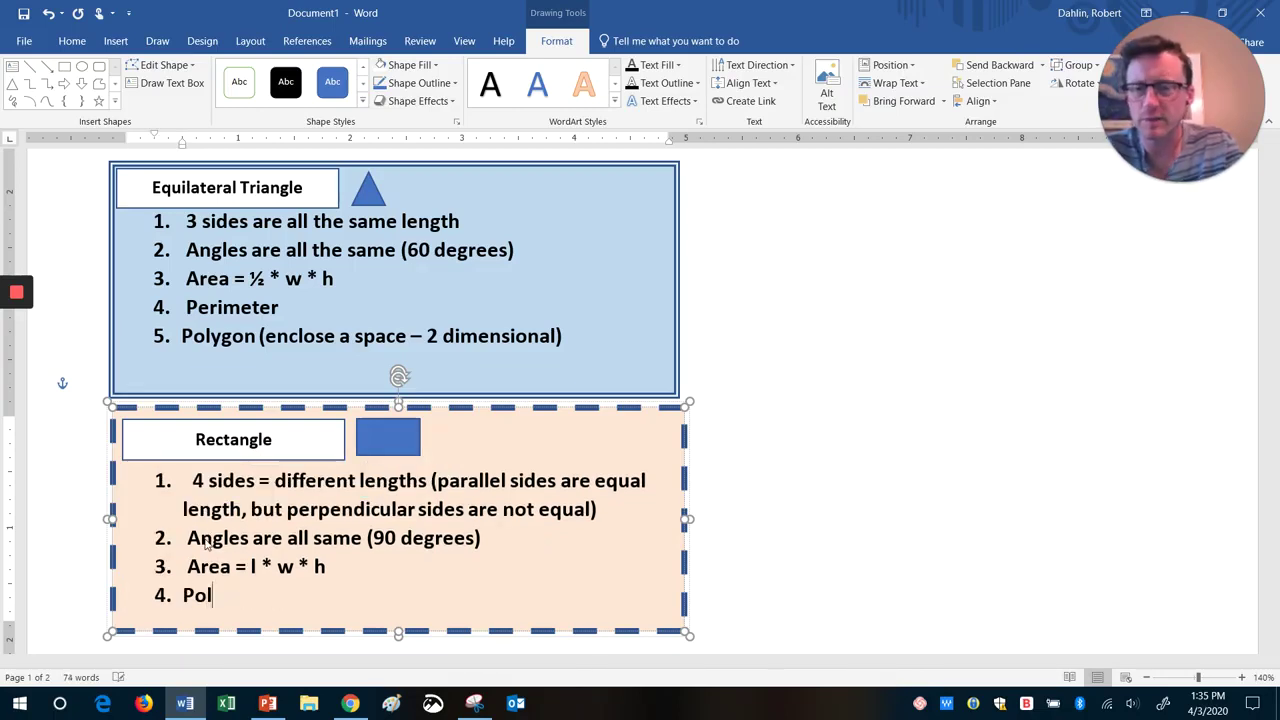
pyautogui.write('ygon')
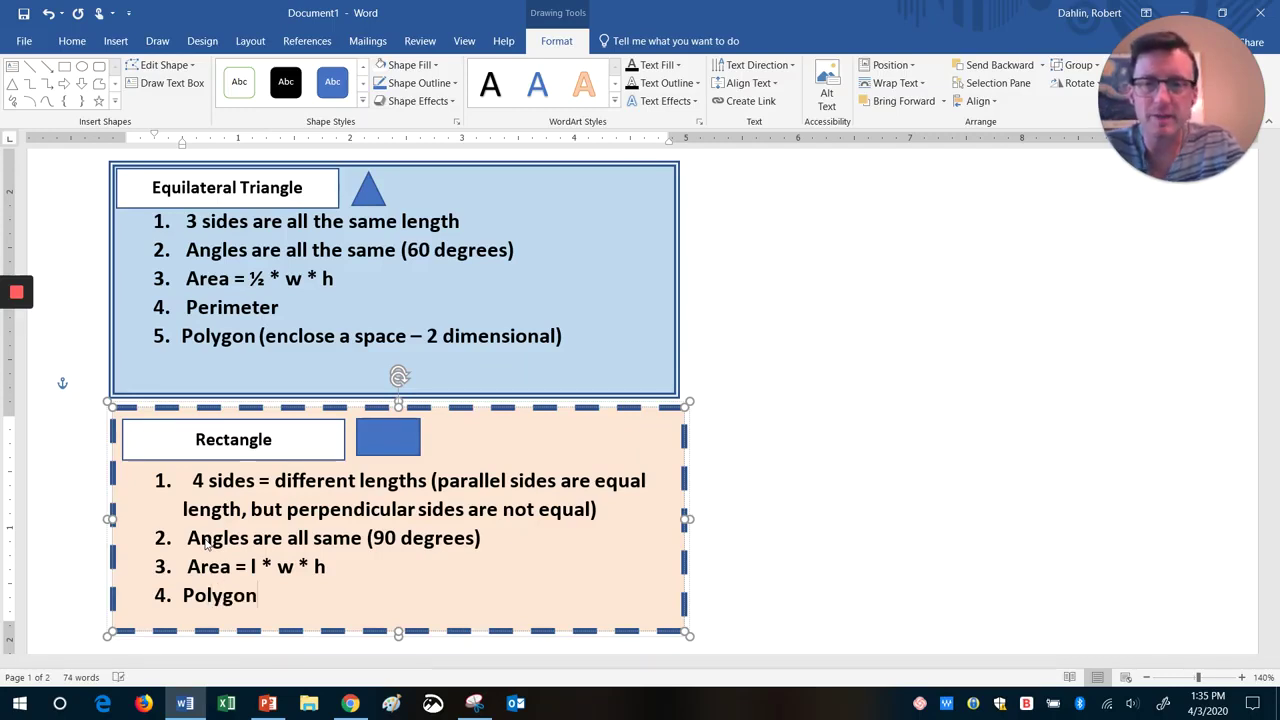
pyautogui.write(' 9(')
pyautogui.press('BackSpace')
pyautogui.press('BackSpace')
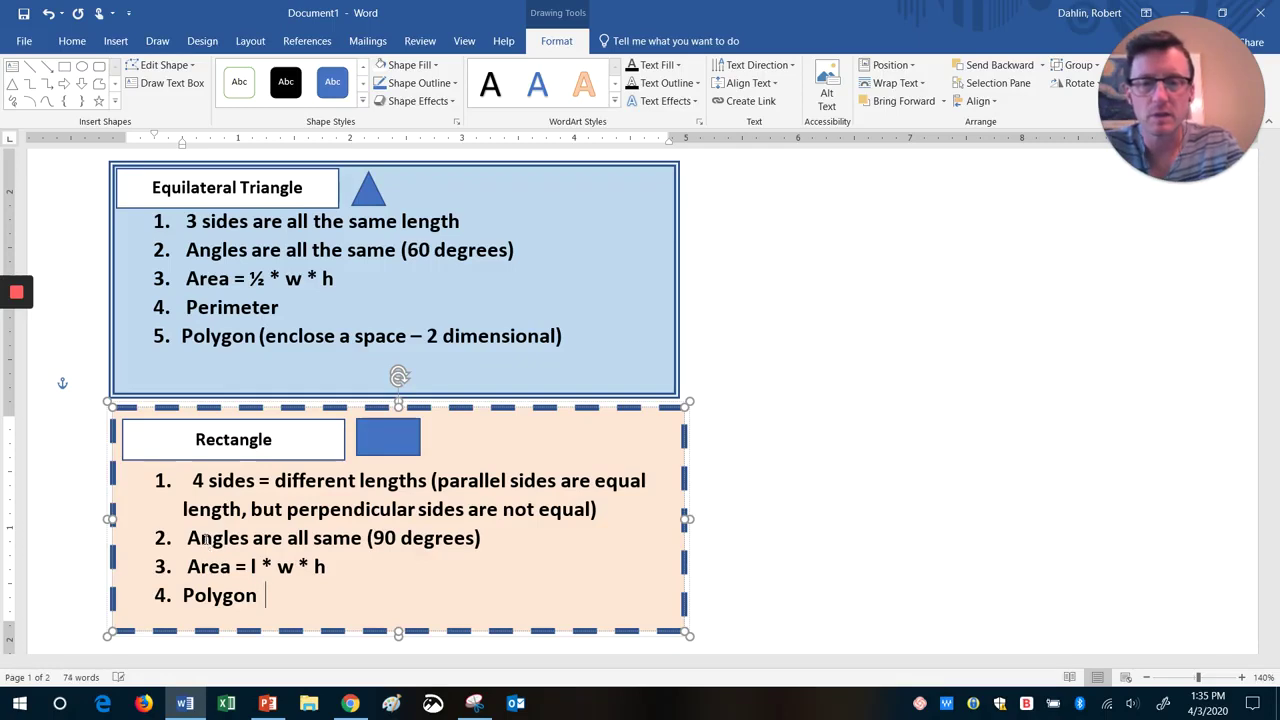
pyautogui.write('(encl')
pyautogui.write('osed')
pyautogui.write(' a sapc')
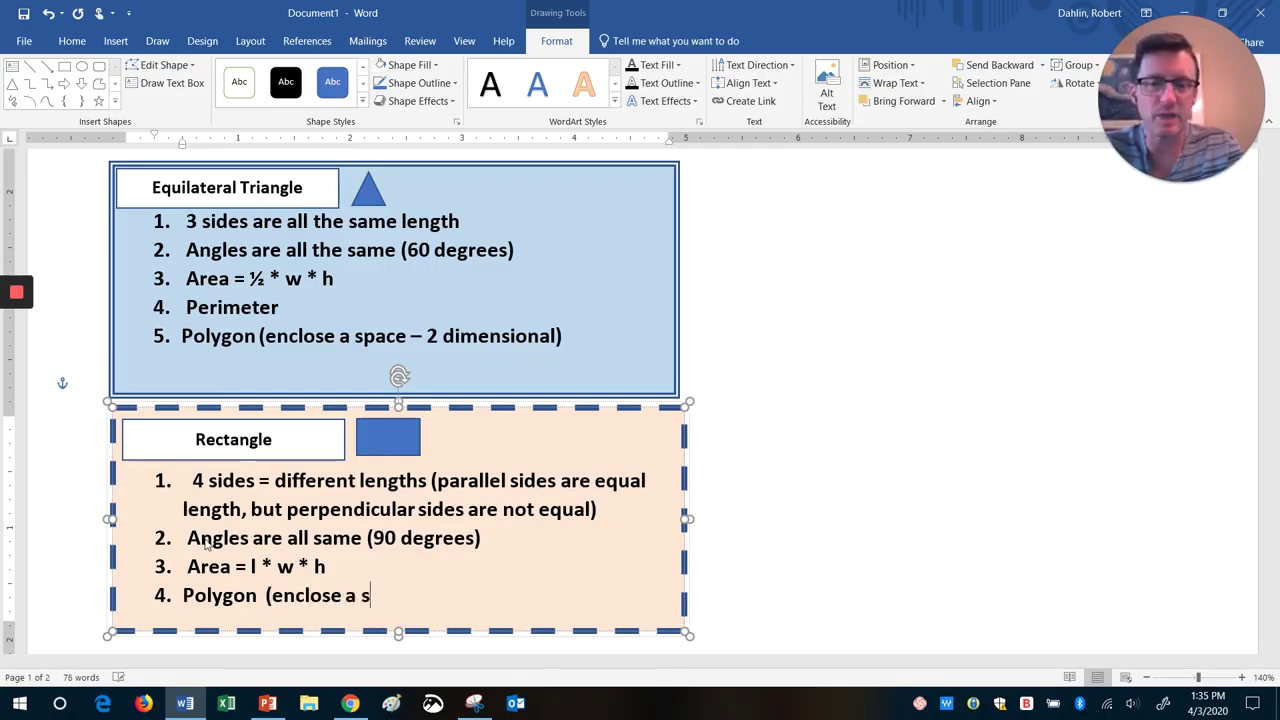
pyautogui.press('BackSpace')
pyautogui.press('BackSpace')
pyautogui.press('BackSpace')
pyautogui.write('pae')
pyautogui.press('BackSpace')
pyautogui.write('ce ')
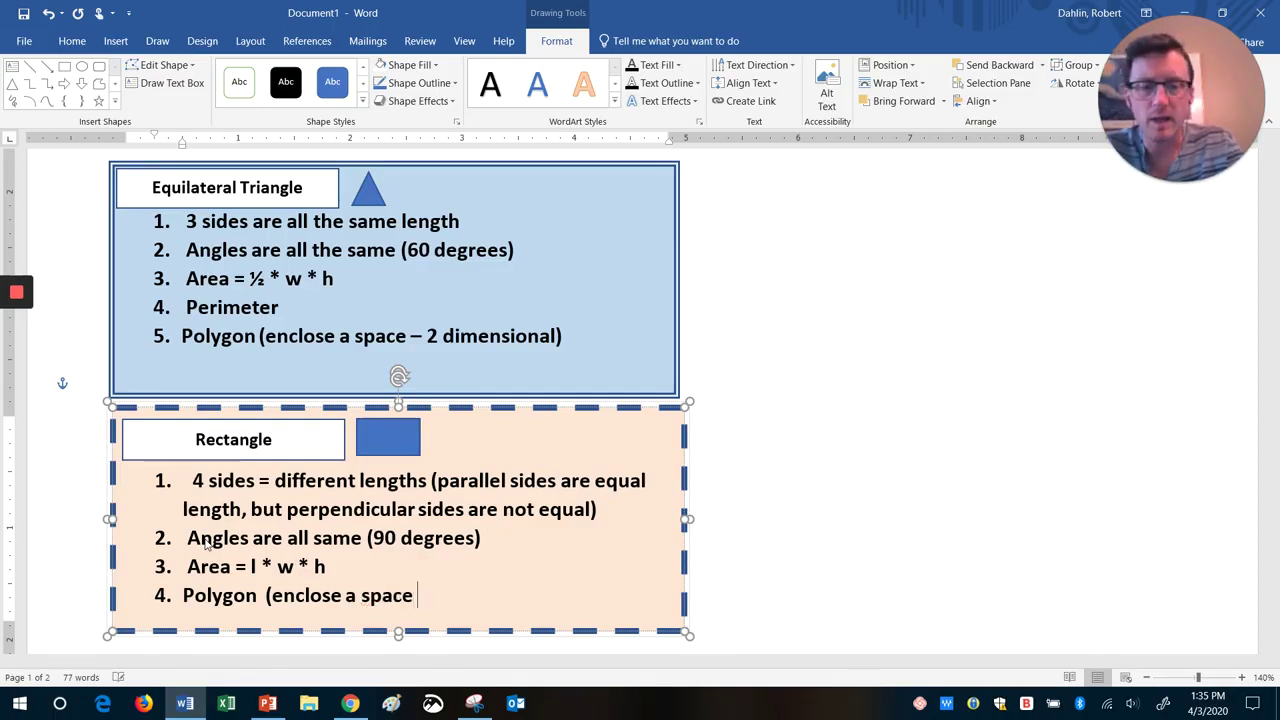
pyautogui.write('-2 dimensional')
pyautogui.press('BackSpace')
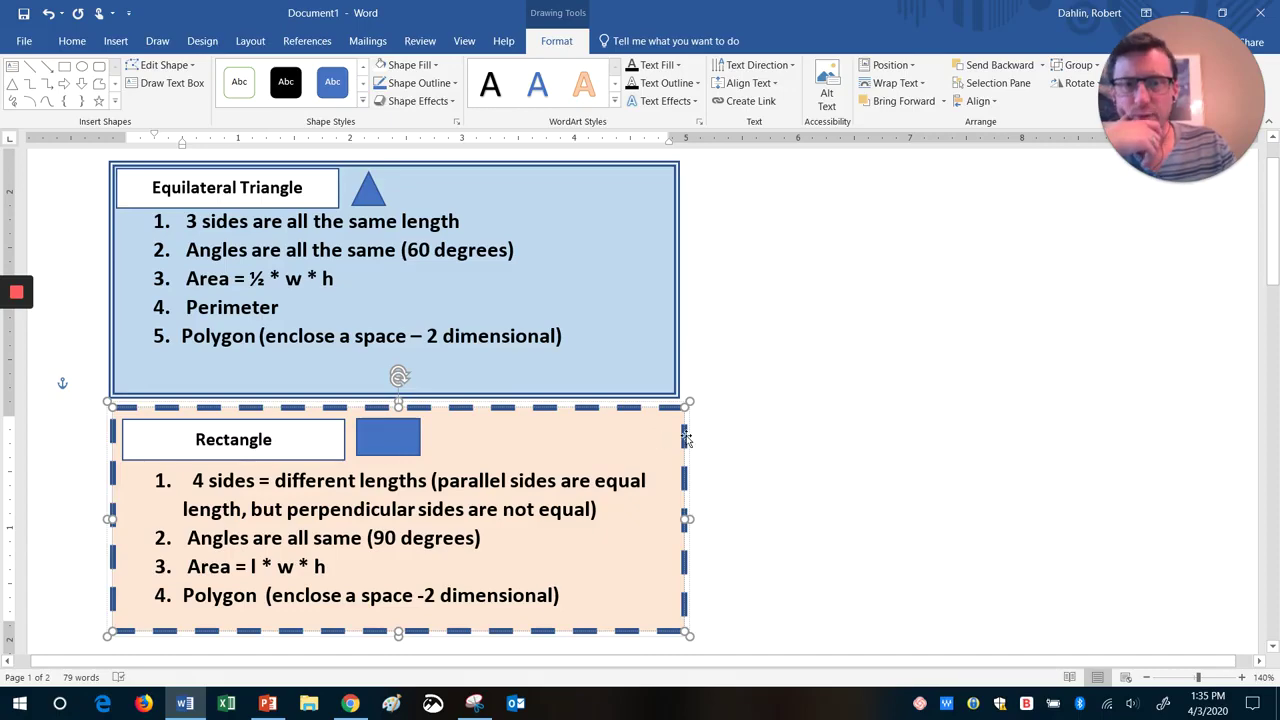
# - Overlap the Rectangle box with the triangle box and retitle them 'Equilateral Triangle Only' and 'Rectangle Only'
pyautogui.moveTo(687, 437); pyautogui.dragTo(1052, 192)
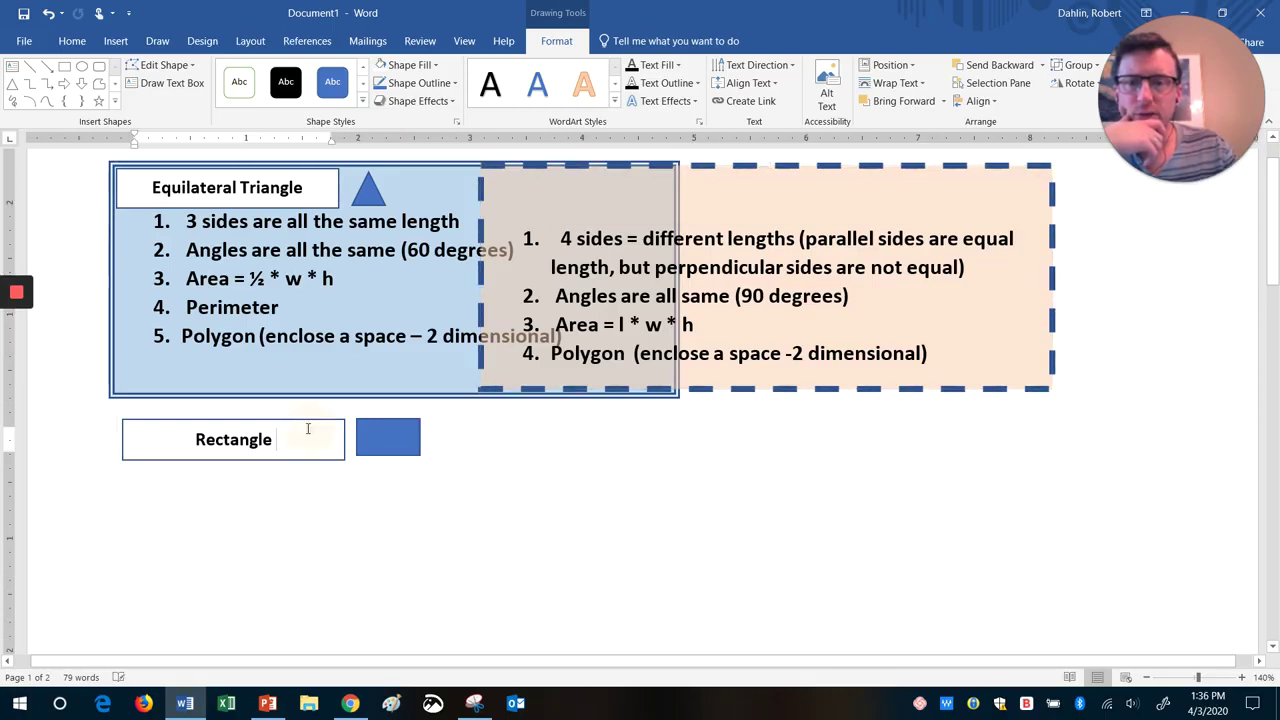
pyautogui.moveTo(290, 420); pyautogui.dragTo(969, 225)
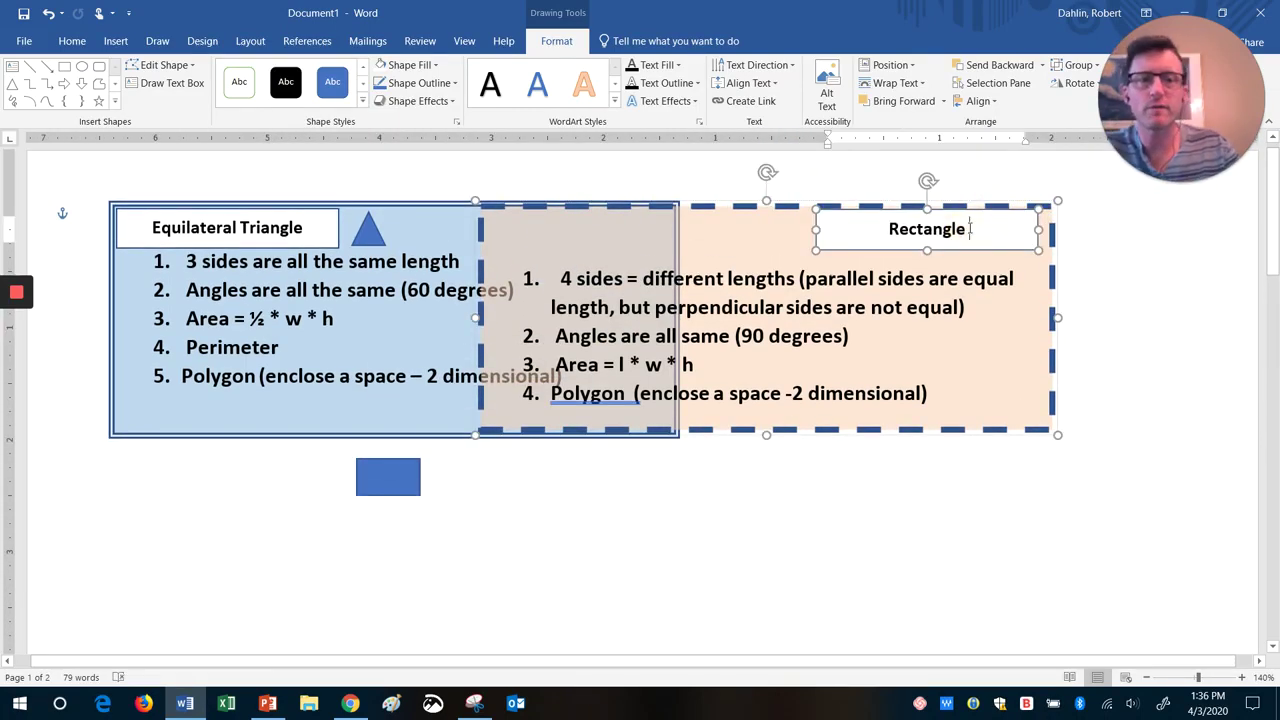
pyautogui.write('Only')
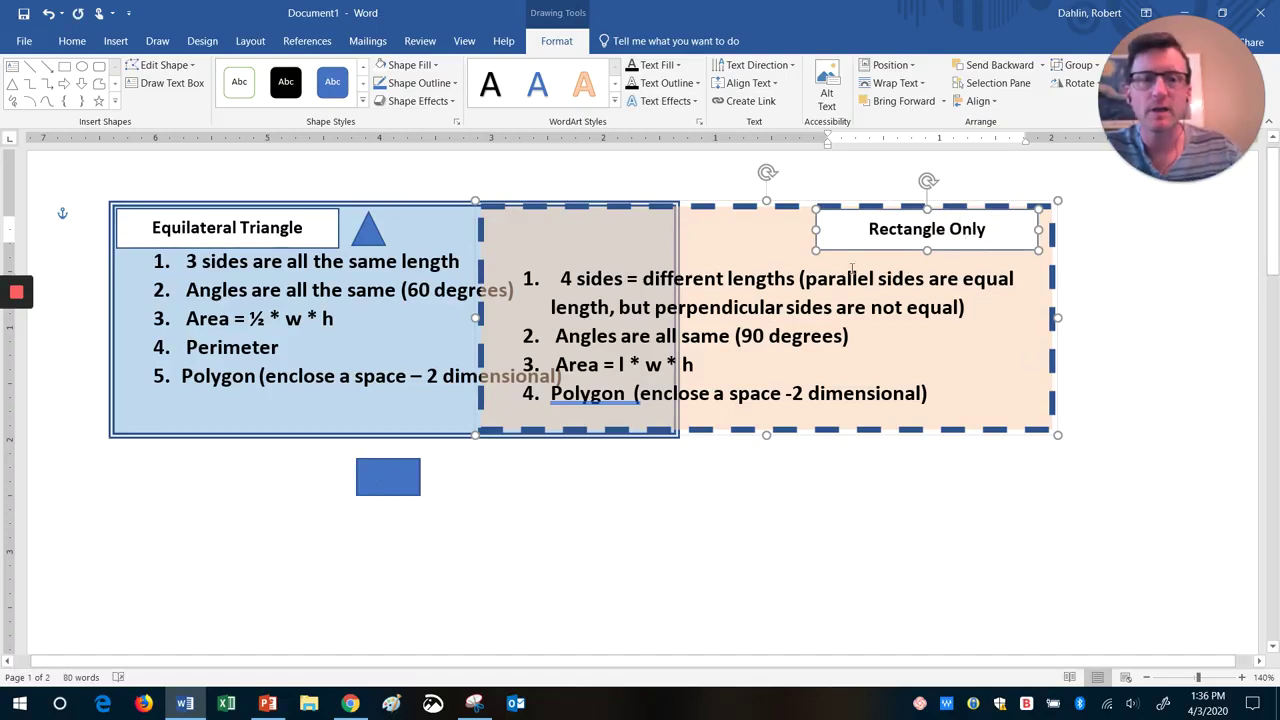
pyautogui.click(305, 227)
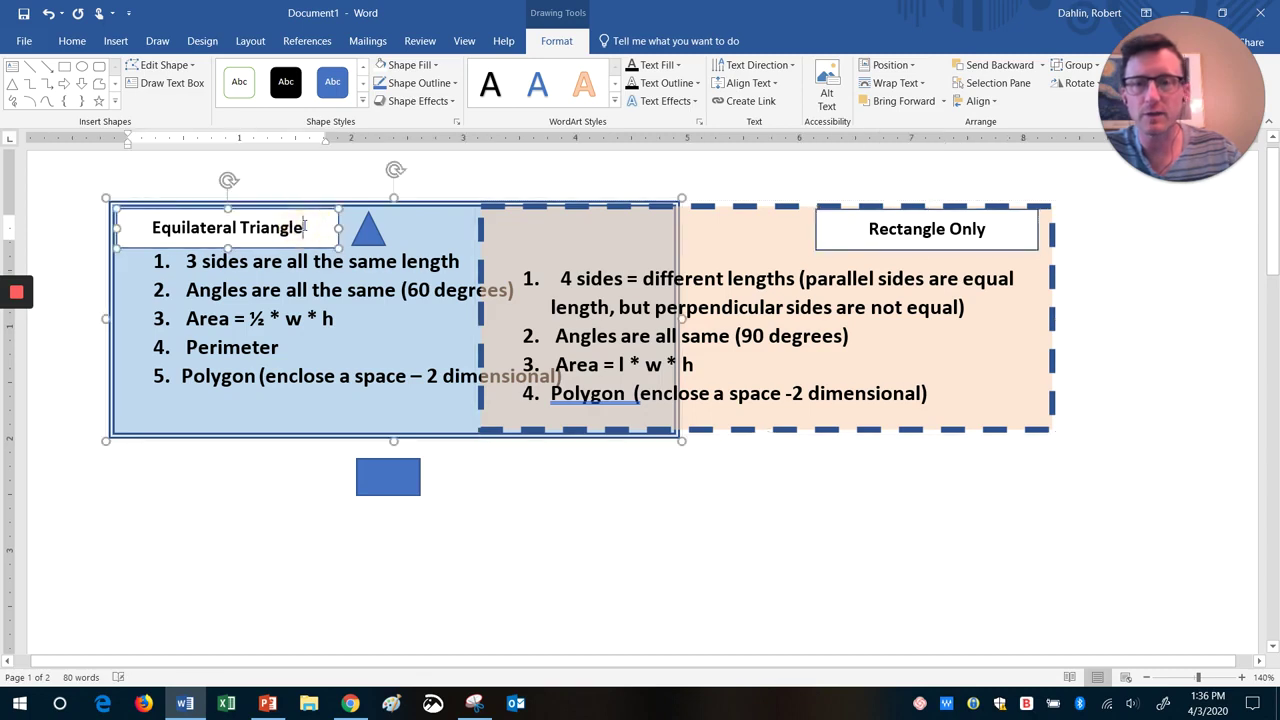
pyautogui.write('Only')
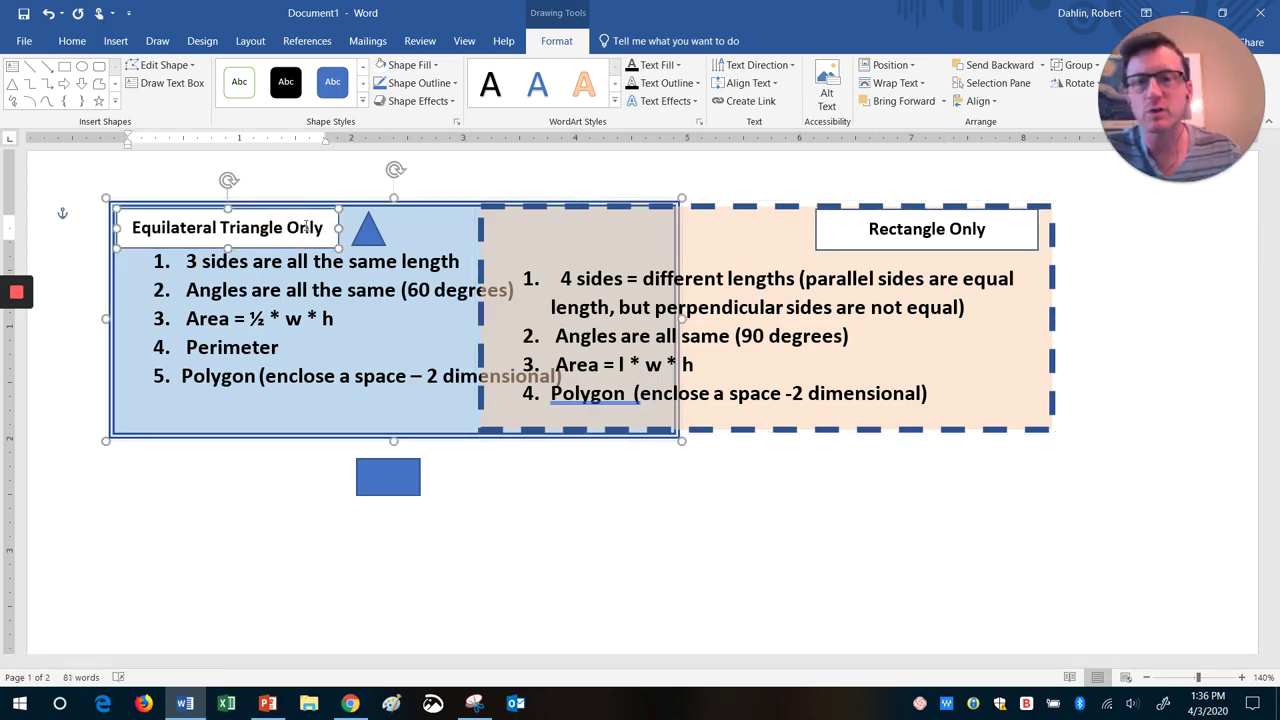
# - Move the small blue rectangle up beside the Rectangle Only title
pyautogui.click(388, 476)
pyautogui.moveTo(388, 476); pyautogui.dragTo(561, 448)
pyautogui.moveTo(922, 364); pyautogui.dragTo(808, 228)
# - Bring the Both box up, make it taller, and place it just below the overlapping boxes
pyautogui.scroll(-1, 570, 553)
pyautogui.scroll(-5, 570, 553)
pyautogui.click(514, 541)
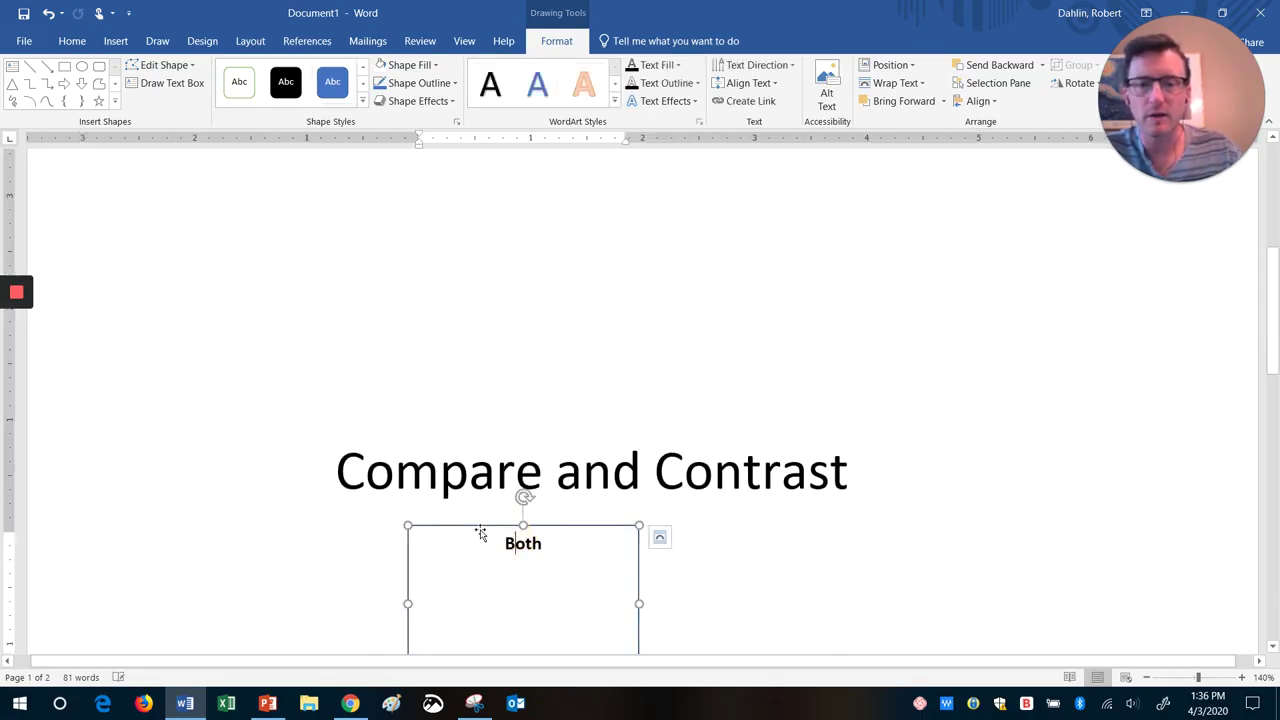
pyautogui.moveTo(480, 533); pyautogui.dragTo(583, 234)
pyautogui.scroll(6, 560, 474)
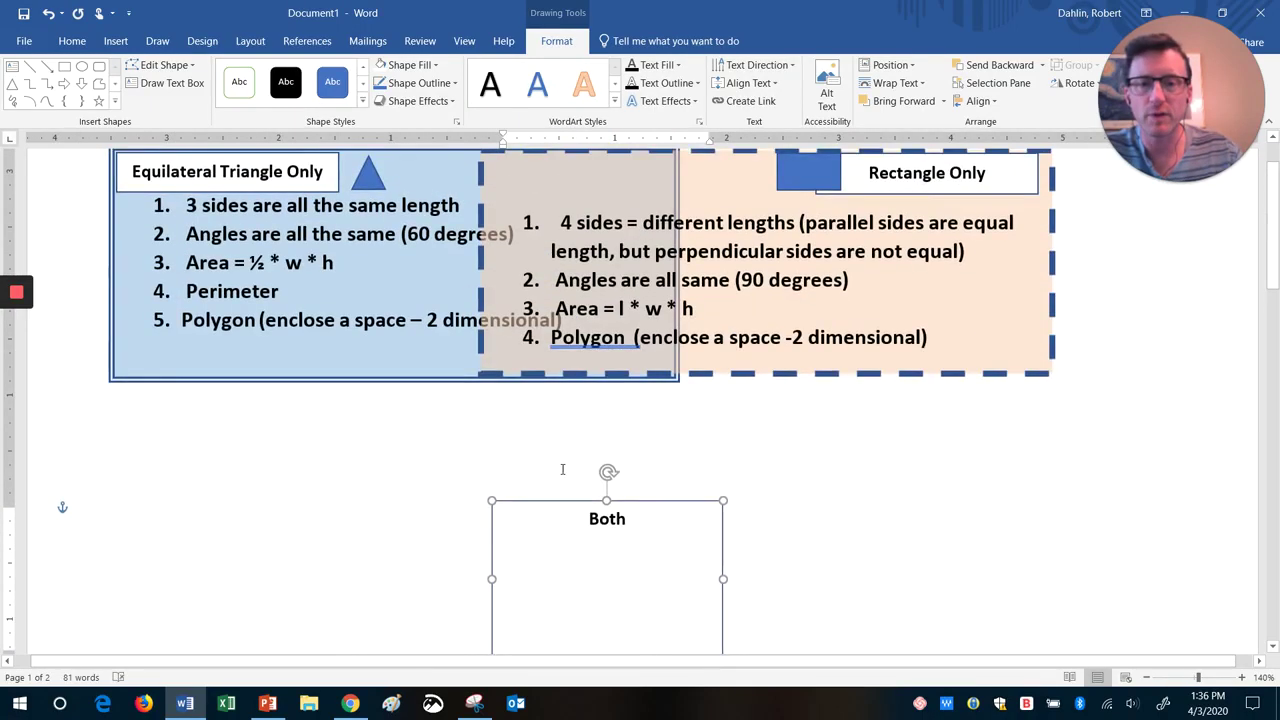
pyautogui.moveTo(560, 503); pyautogui.dragTo(541, 209)
pyautogui.moveTo(590, 348); pyautogui.dragTo(589, 414)
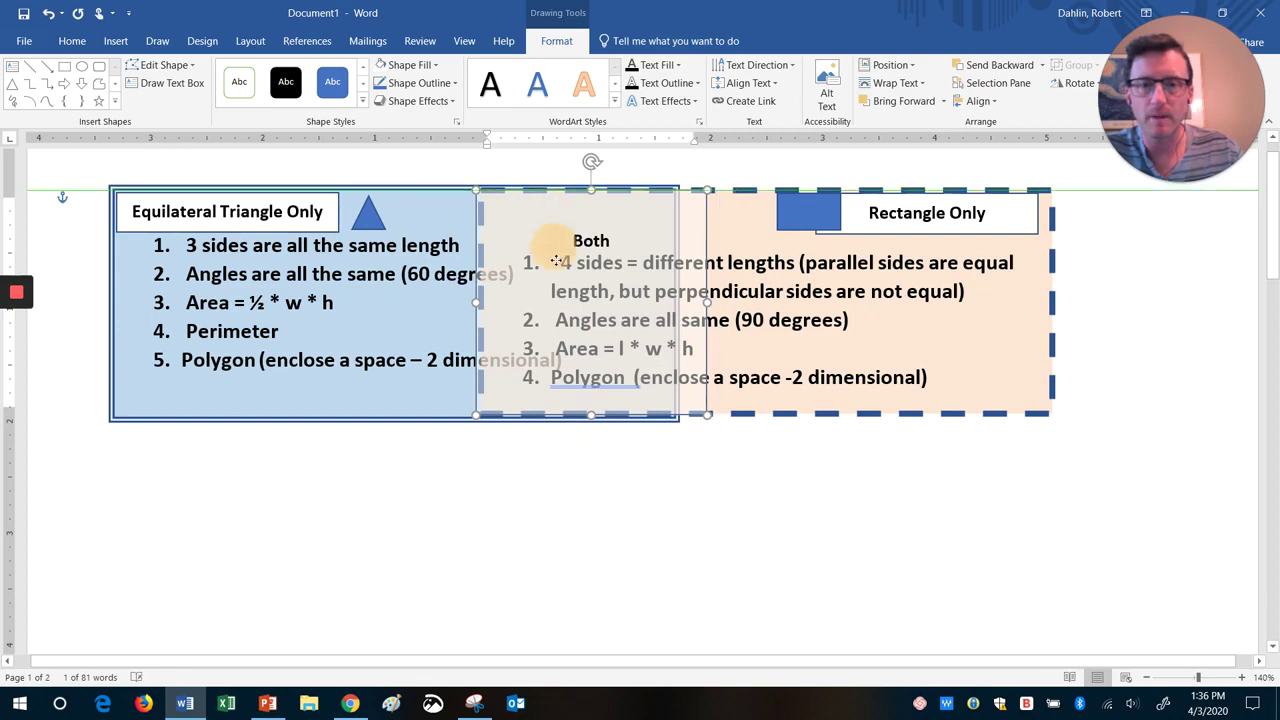
pyautogui.moveTo(555, 261); pyautogui.dragTo(545, 447)
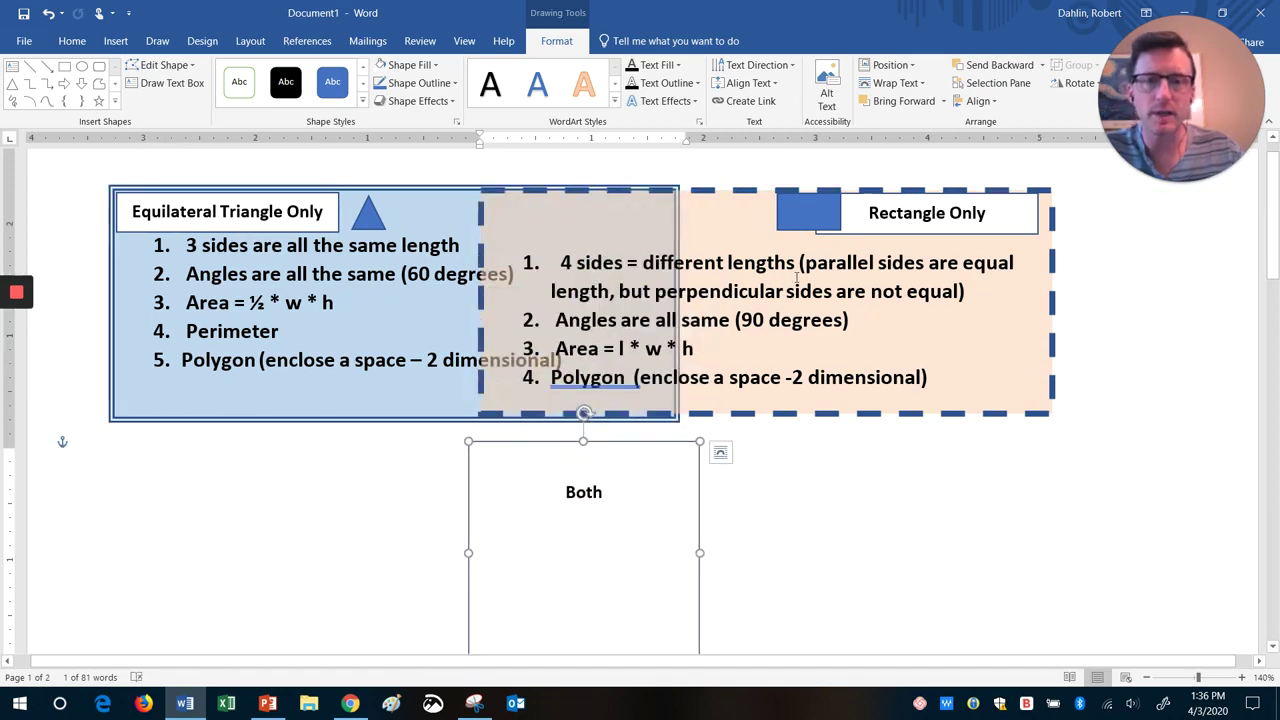
pyautogui.moveTo(1023, 263); pyautogui.dragTo(1005, 385)
# - Right-align the whole Rectangle Only list
pyautogui.click(737, 207)
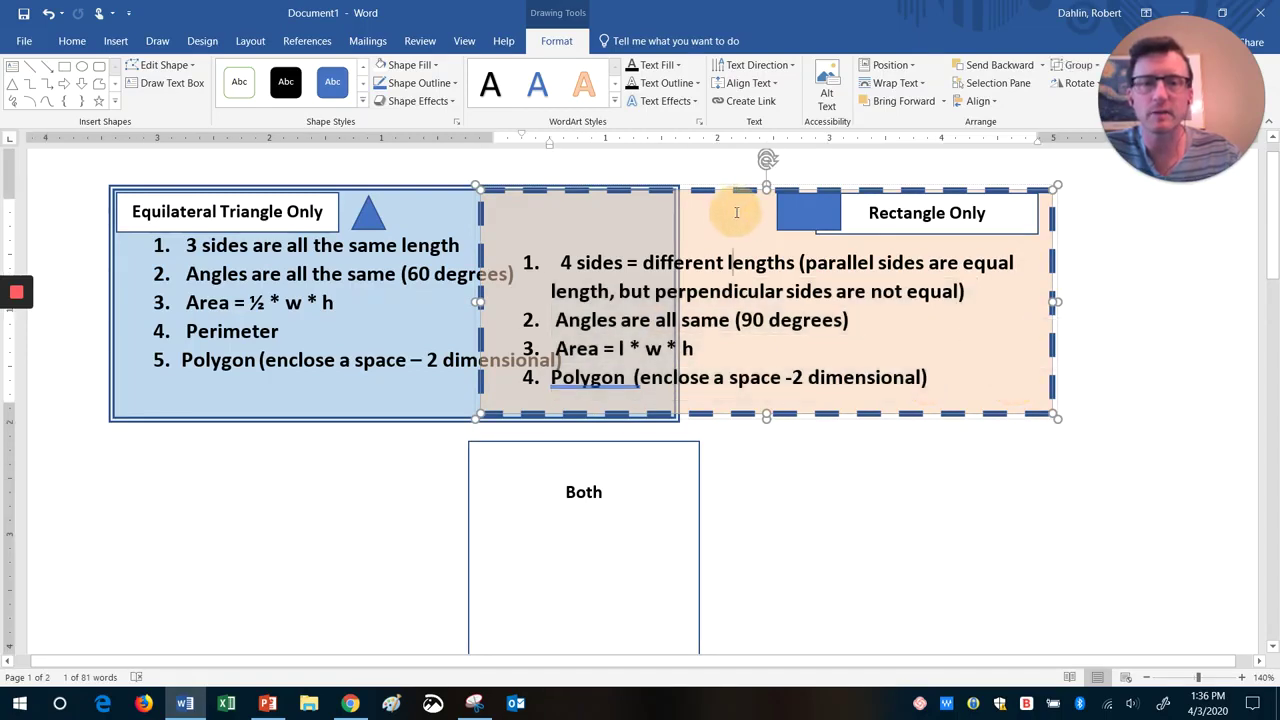
pyautogui.click(83, 42)
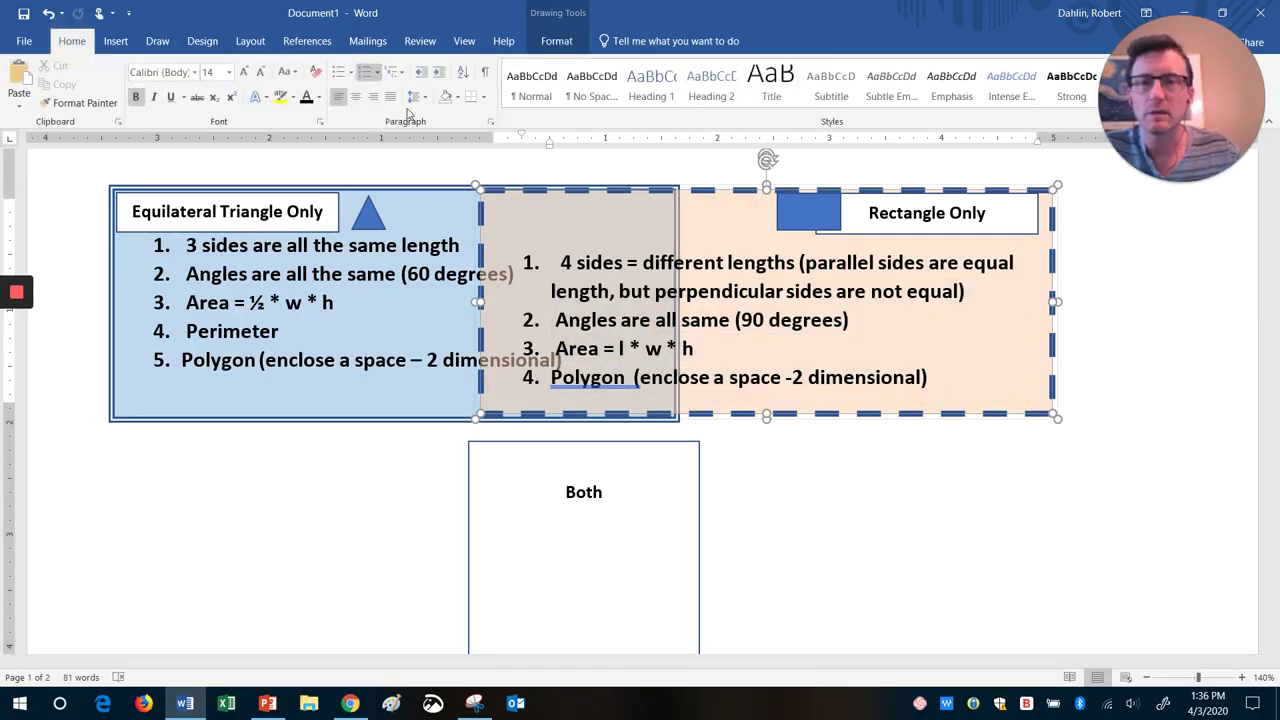
pyautogui.click(374, 98)
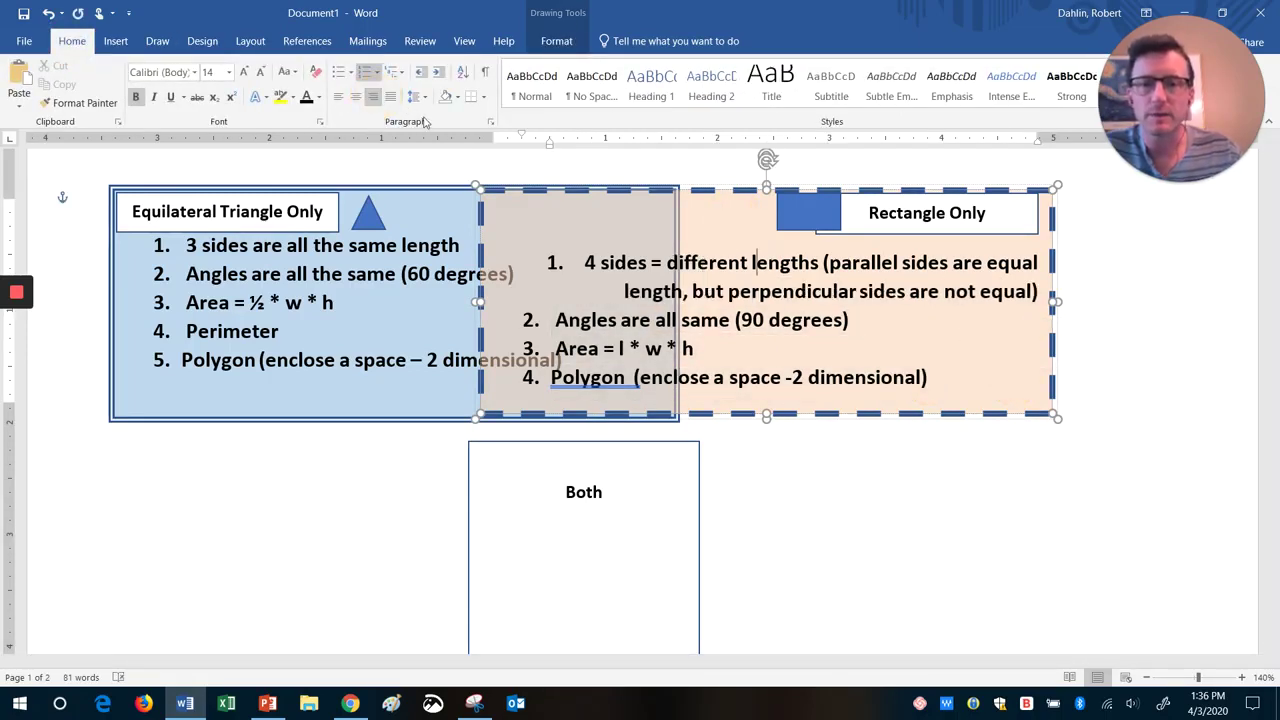
pyautogui.click(735, 198)
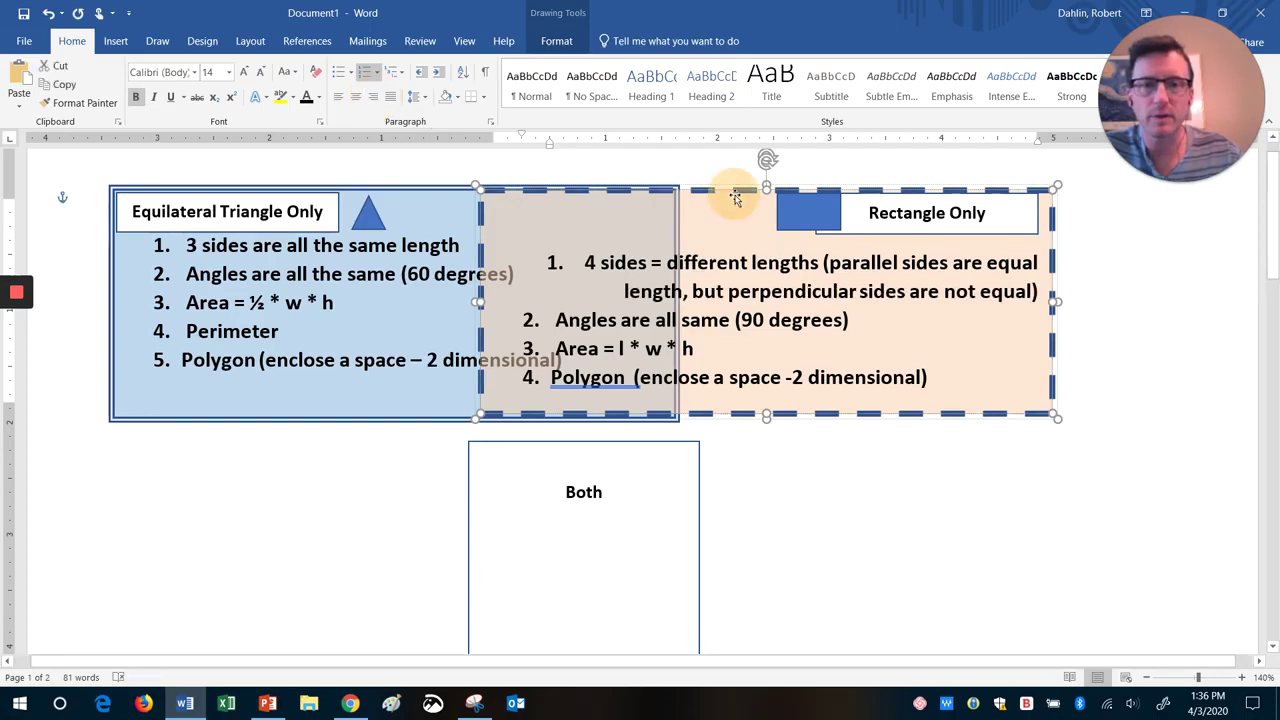
pyautogui.click(374, 98)
# - Shift the triangle list's indent left and shrink both lists' text by one size
pyautogui.click(301, 303)
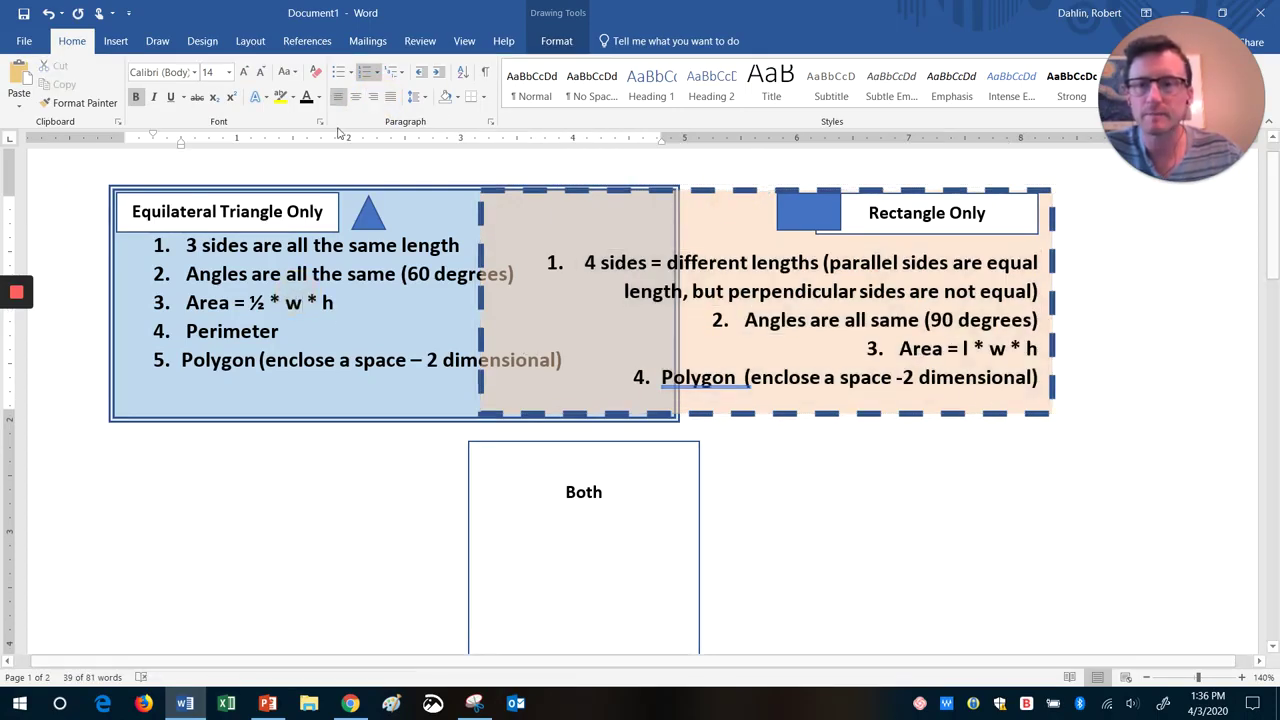
pyautogui.moveTo(180, 150); pyautogui.dragTo(153, 144)
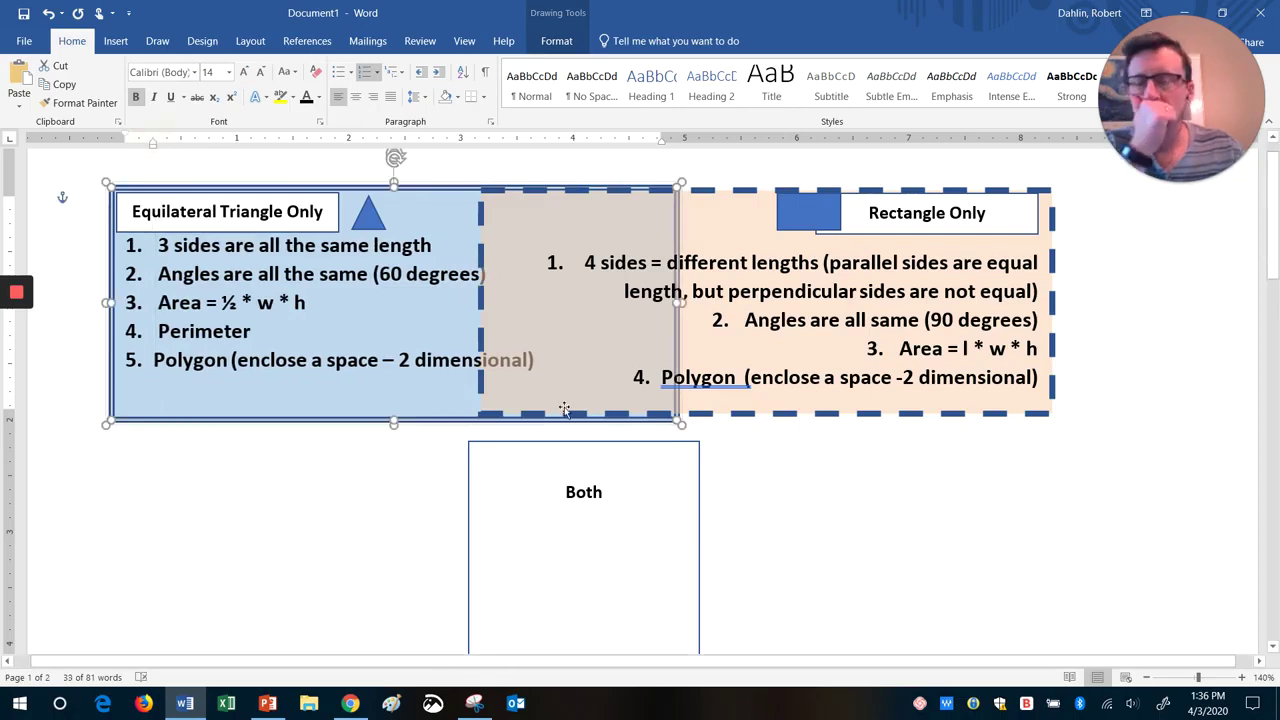
pyautogui.click(261, 73)
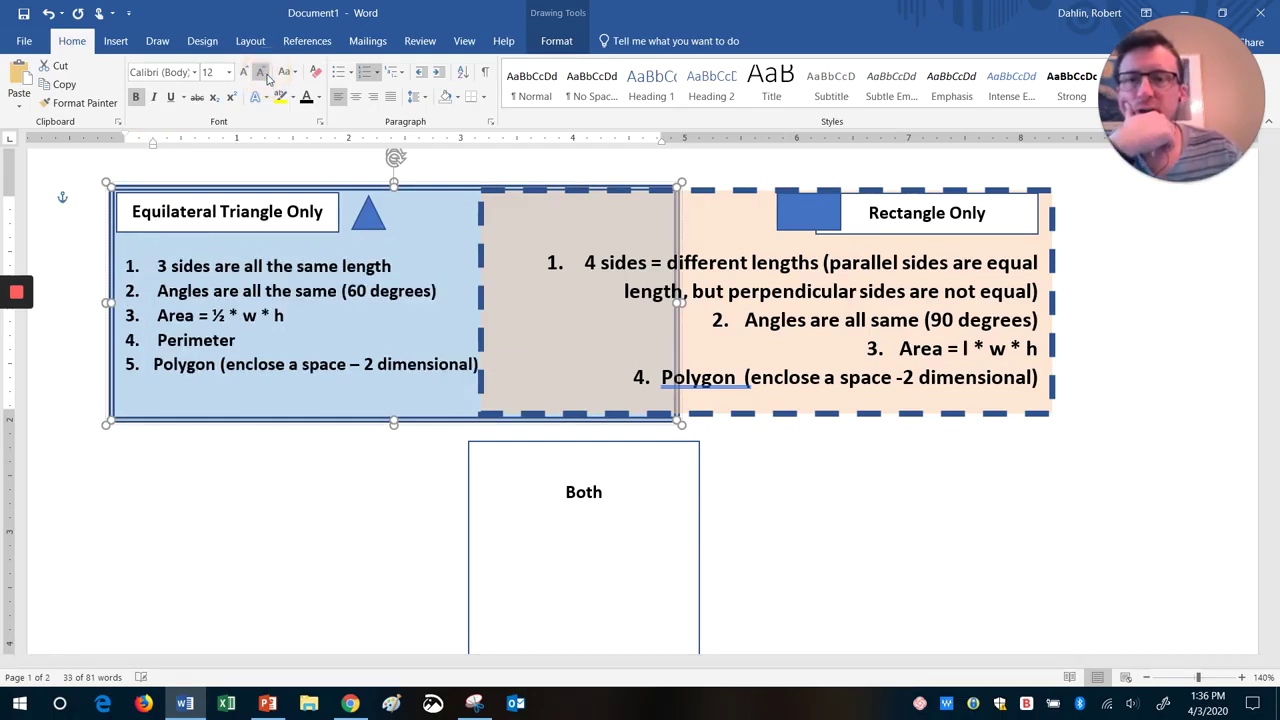
pyautogui.click(834, 290)
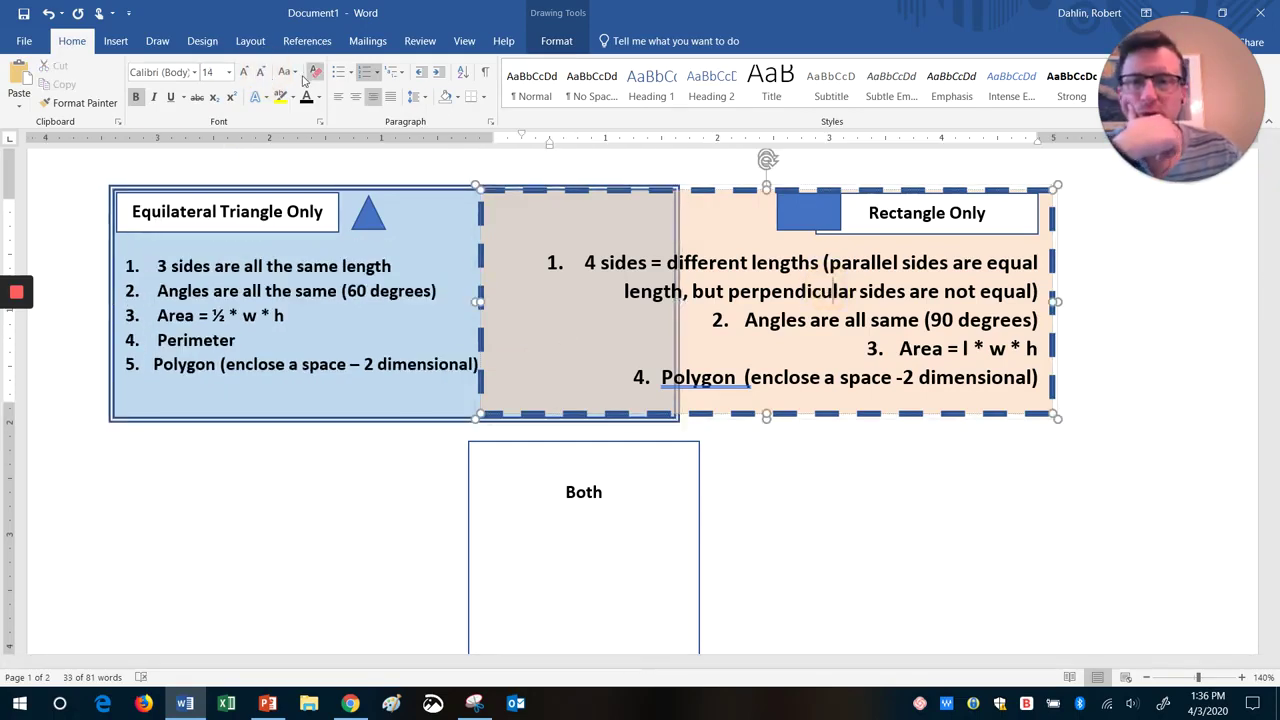
pyautogui.click(262, 75)
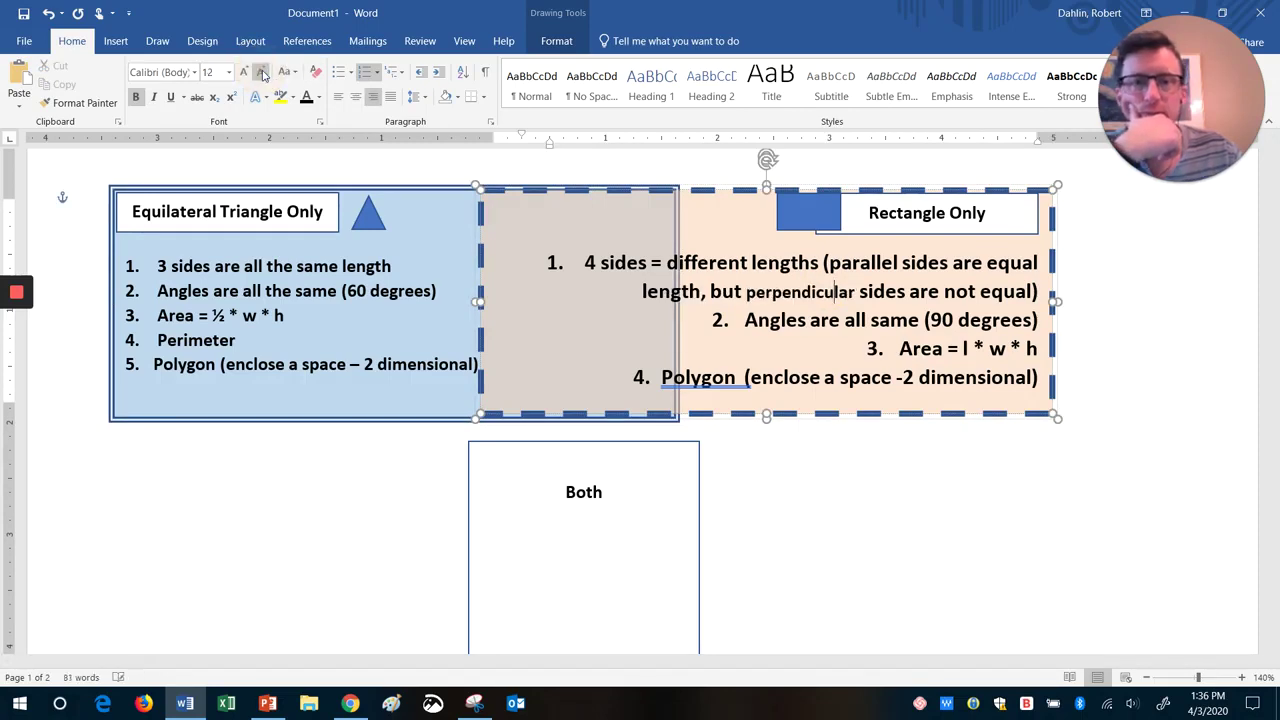
pyautogui.click(740, 195)
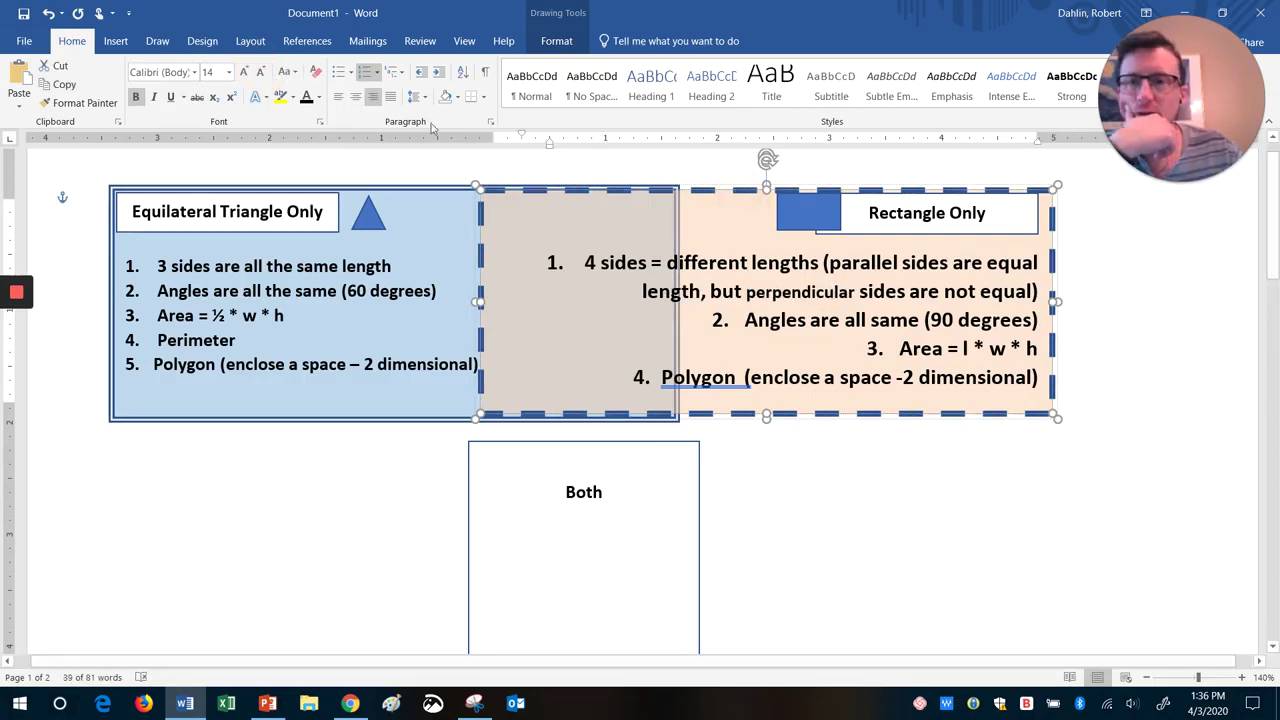
pyautogui.click(262, 74)
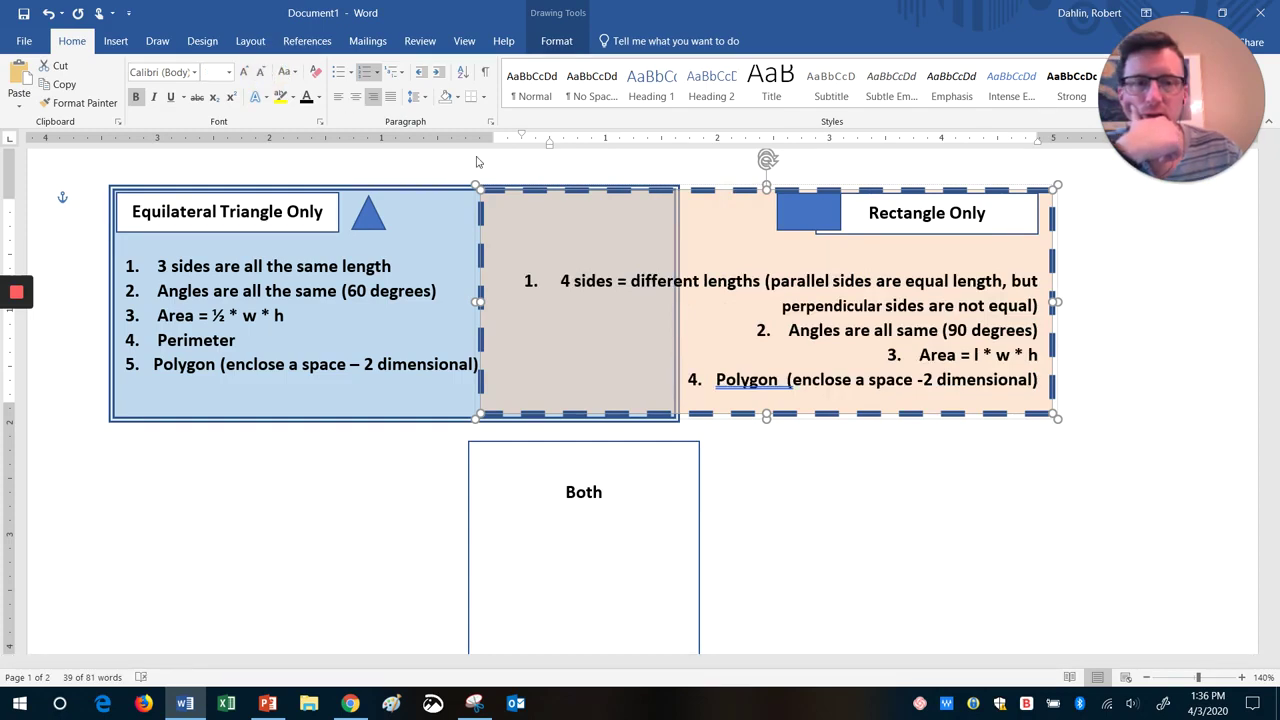
# - Move the '(parallel sides…' note onto its own line as sub-item a
pyautogui.click(765, 280)
pyautogui.press('Return')
pyautogui.press('Tab')
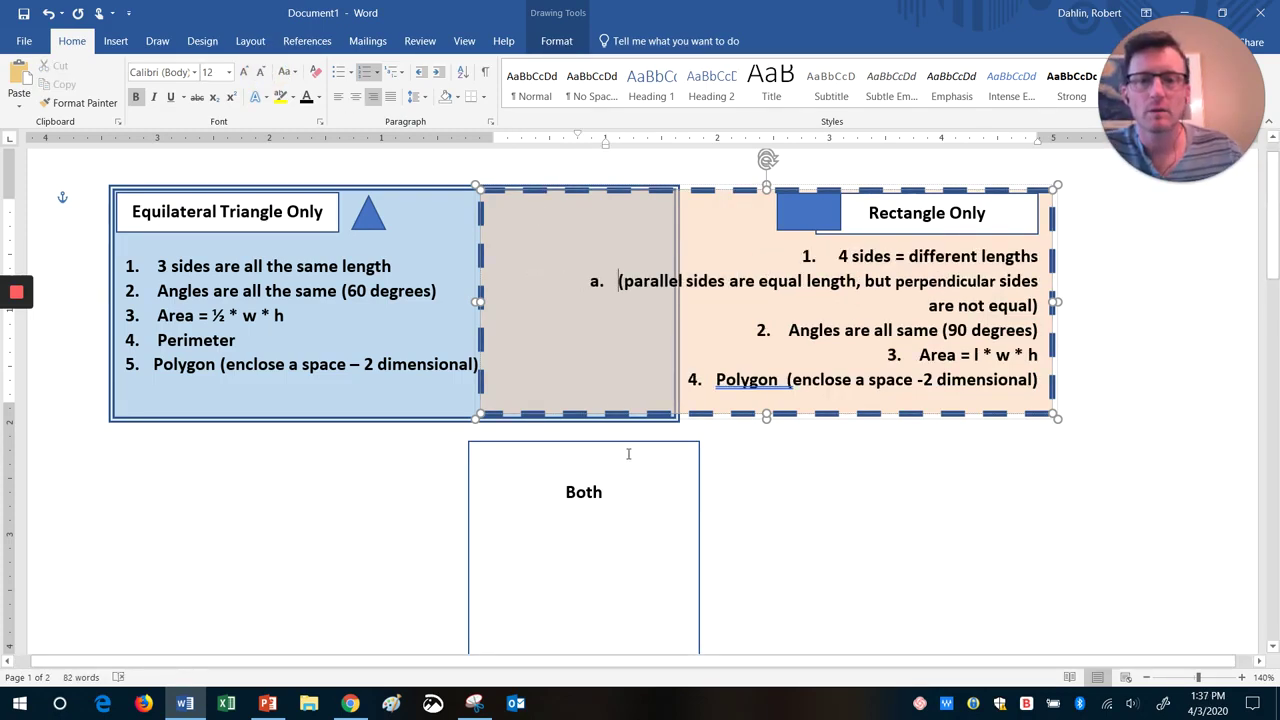
# - Make the perpendicular-sides clause sub-item b, then nudge the Both box and blue rectangle into place
pyautogui.click(866, 282)
pyautogui.press('Return')
pyautogui.click(643, 451)
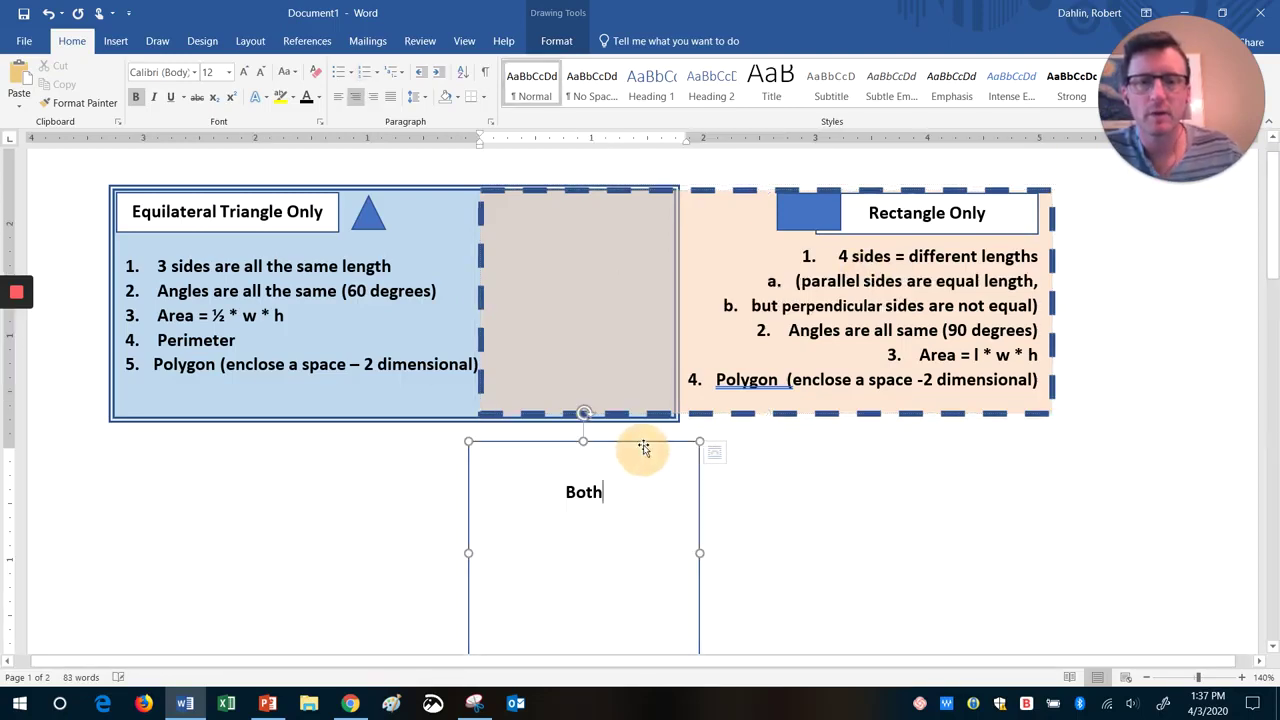
pyautogui.moveTo(646, 446); pyautogui.dragTo(644, 194)
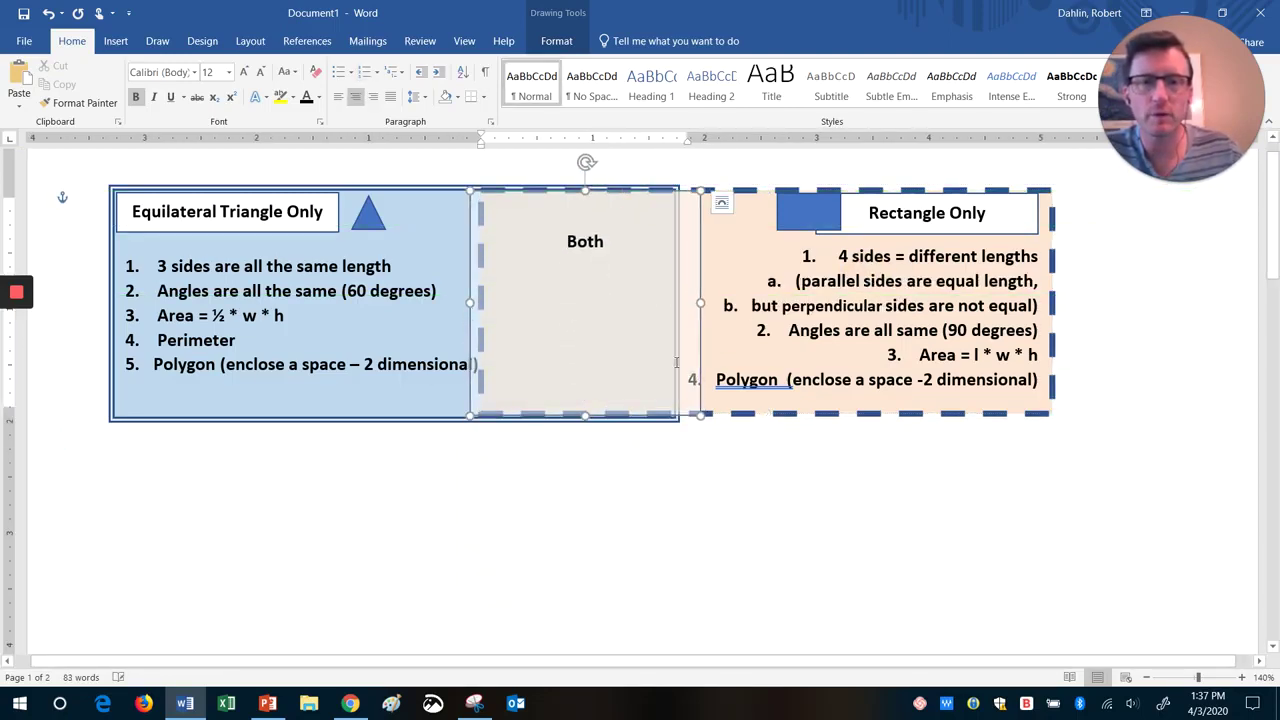
pyautogui.click(804, 212)
pyautogui.moveTo(804, 212); pyautogui.dragTo(767, 213)
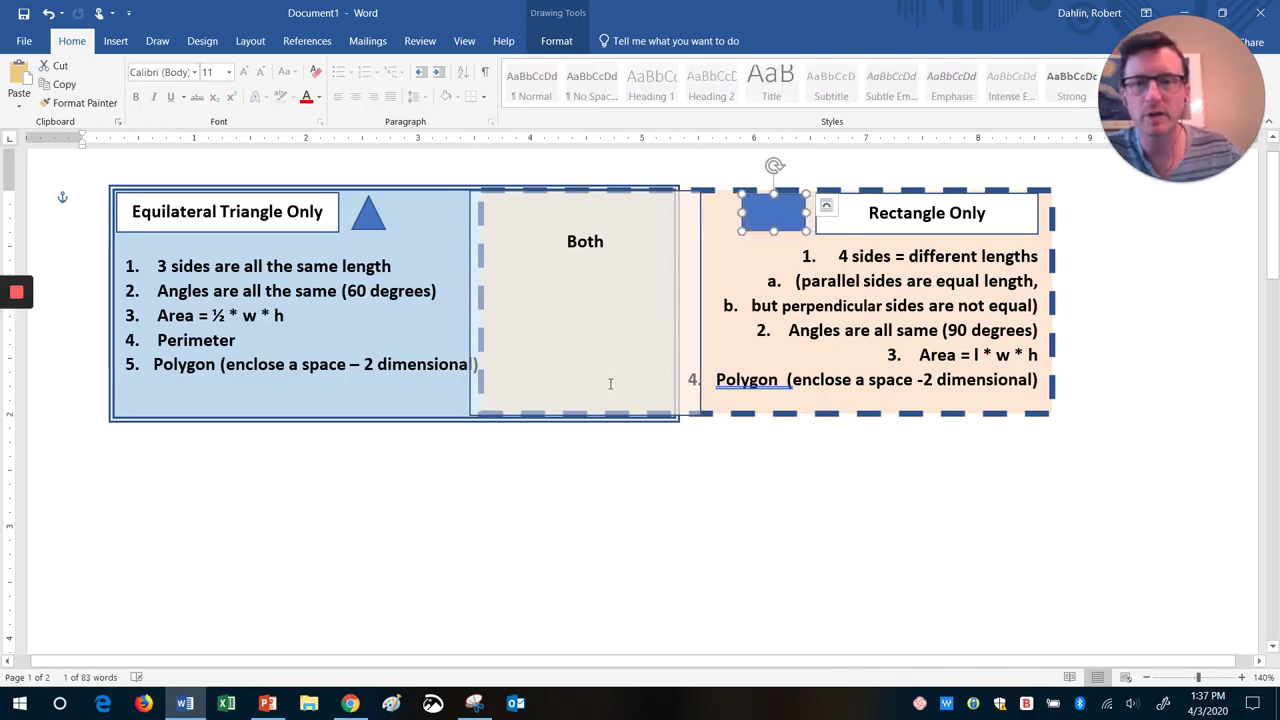
# - Add the unnumbered line 'Both have sides' under the Both title and narrow the box
pyautogui.click(598, 242)
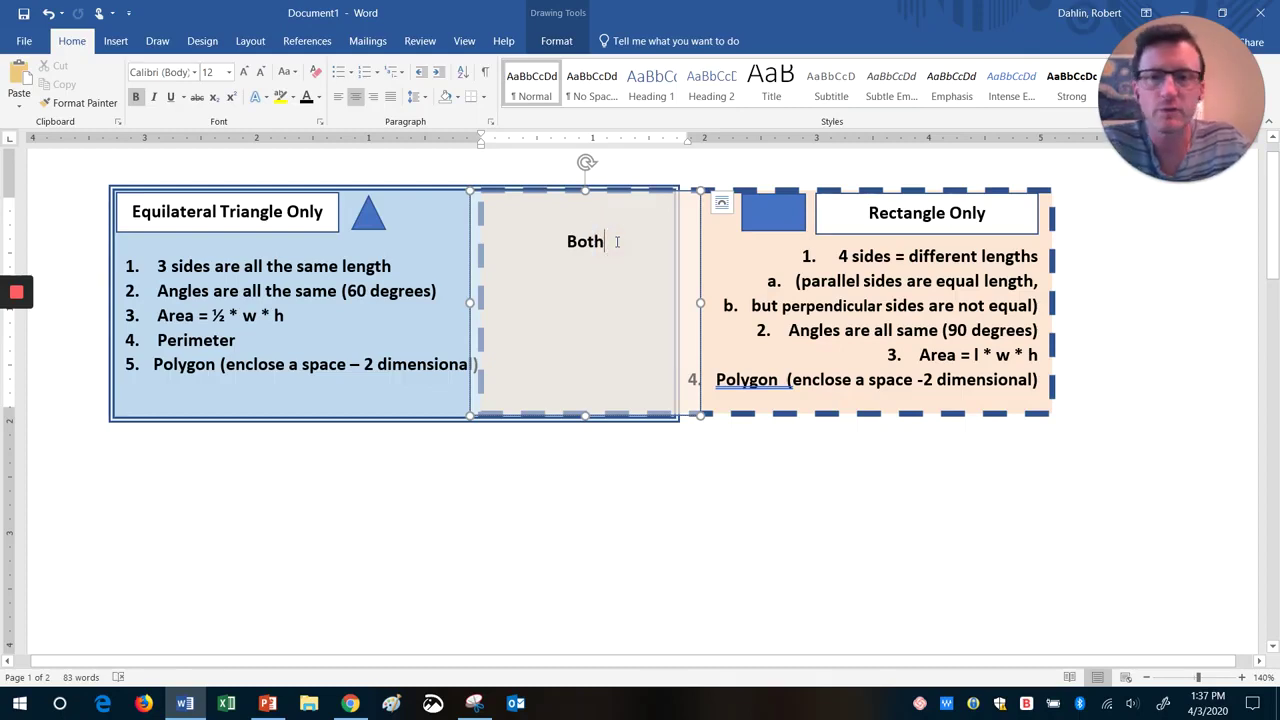
pyautogui.press('Return')
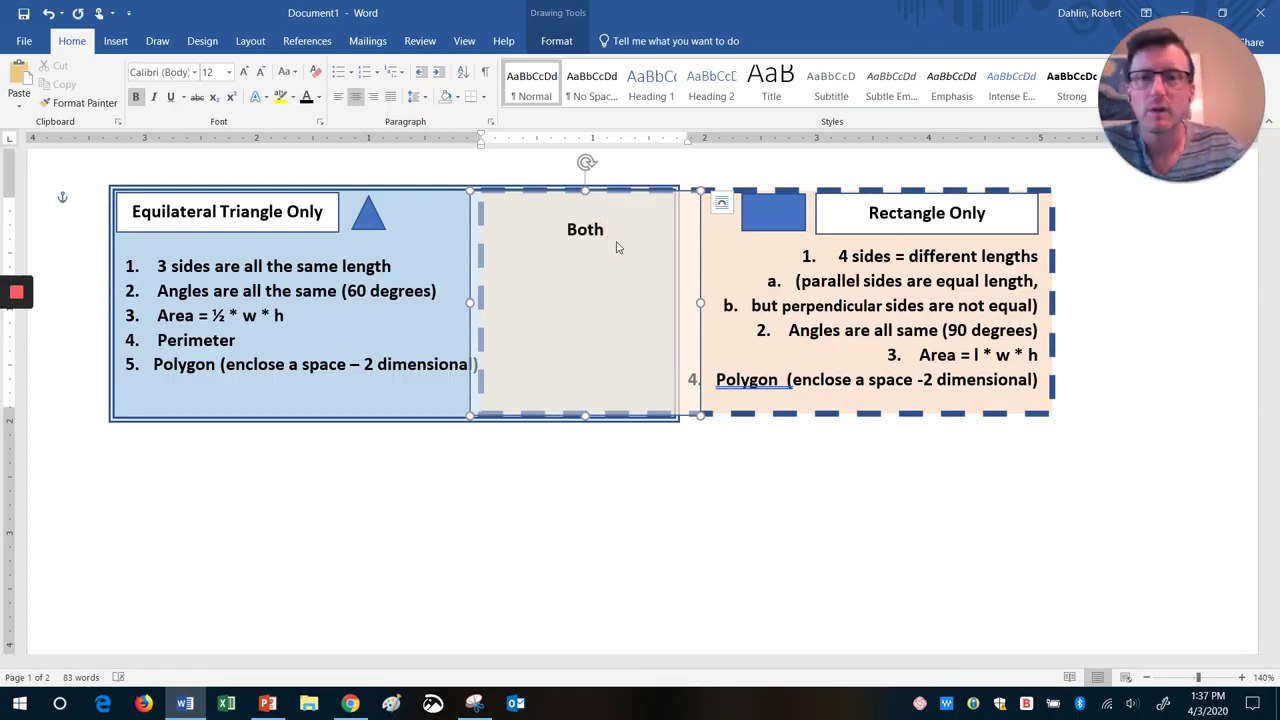
pyautogui.click(365, 71)
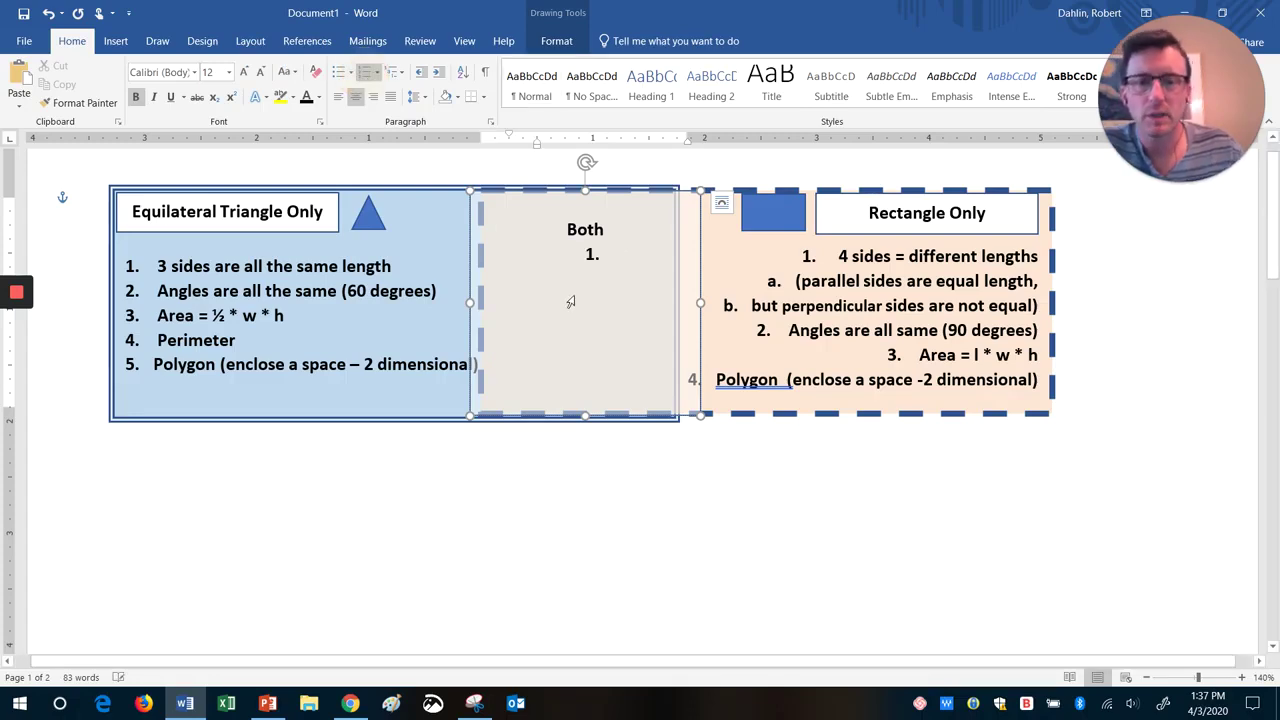
pyautogui.write('Both hav')
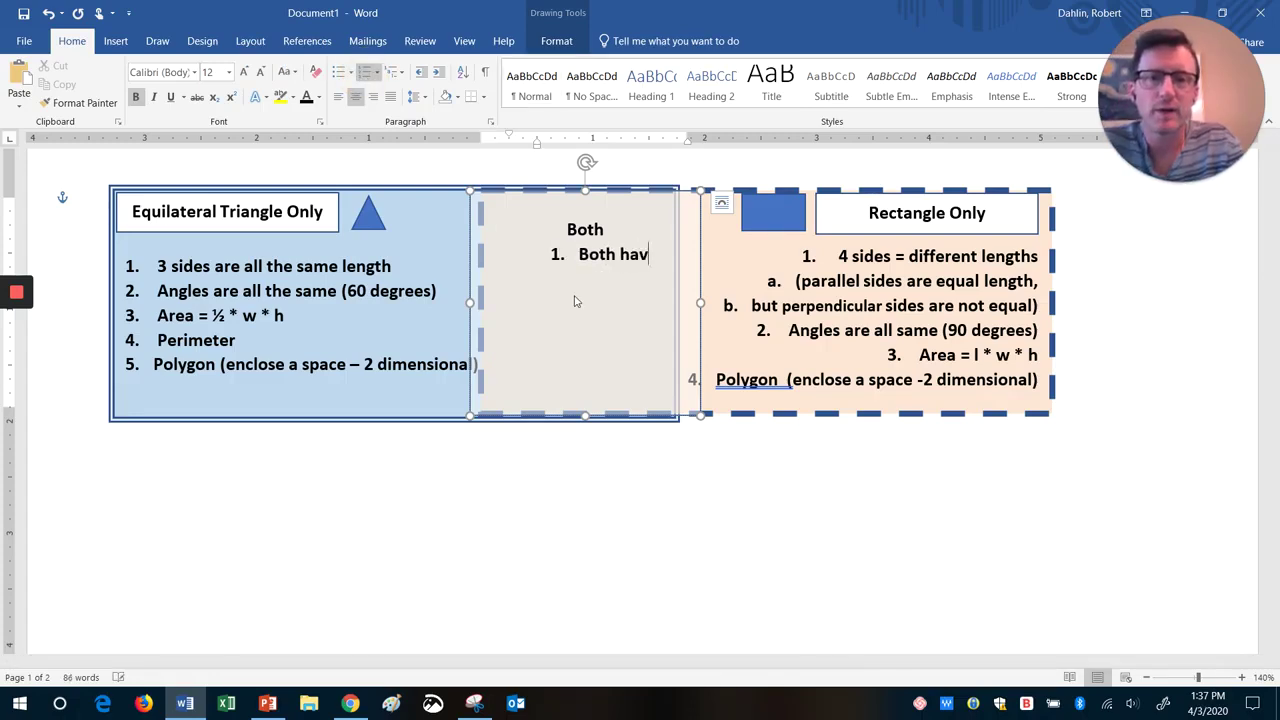
pyautogui.write('e side')
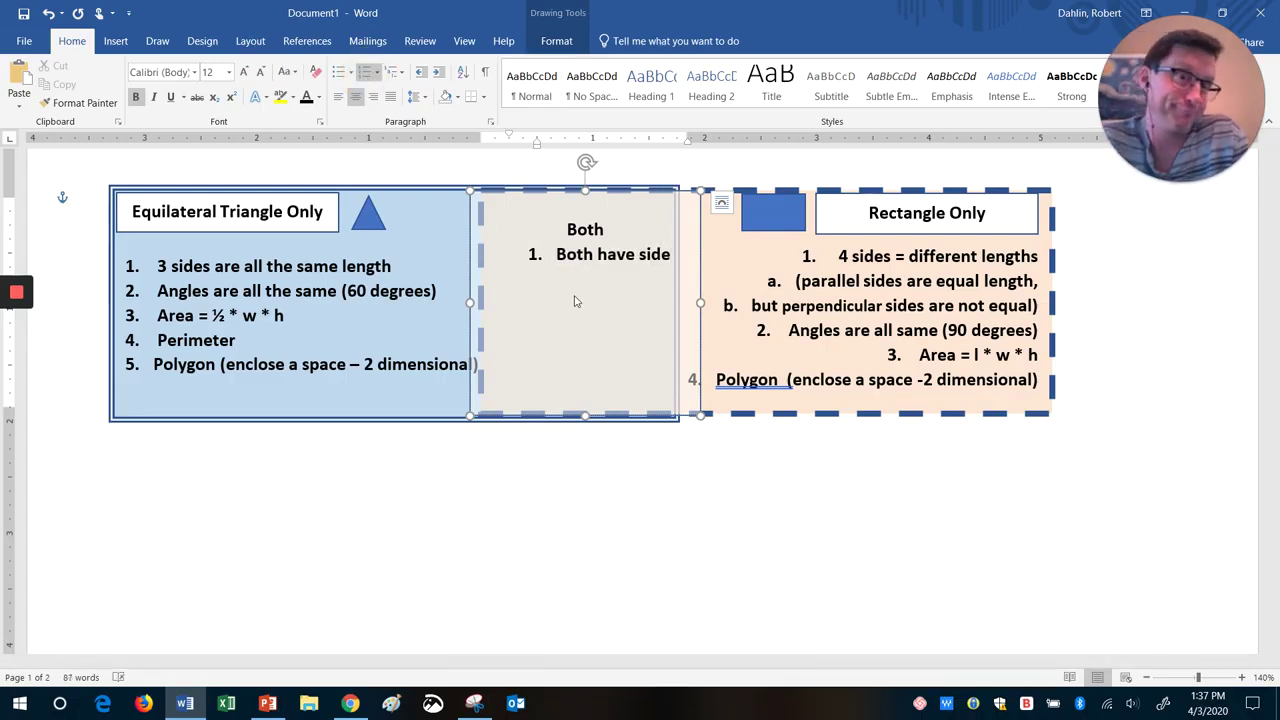
pyautogui.write('s')
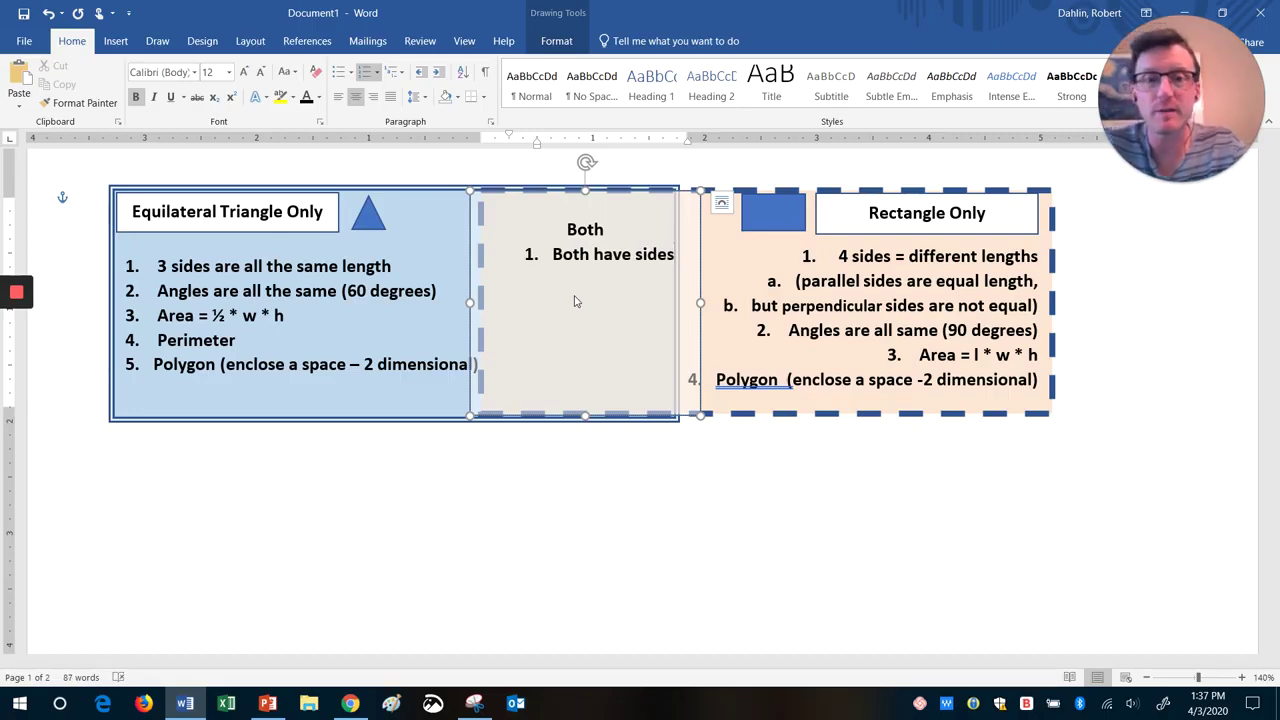
pyautogui.moveTo(700, 302); pyautogui.dragTo(675, 296)
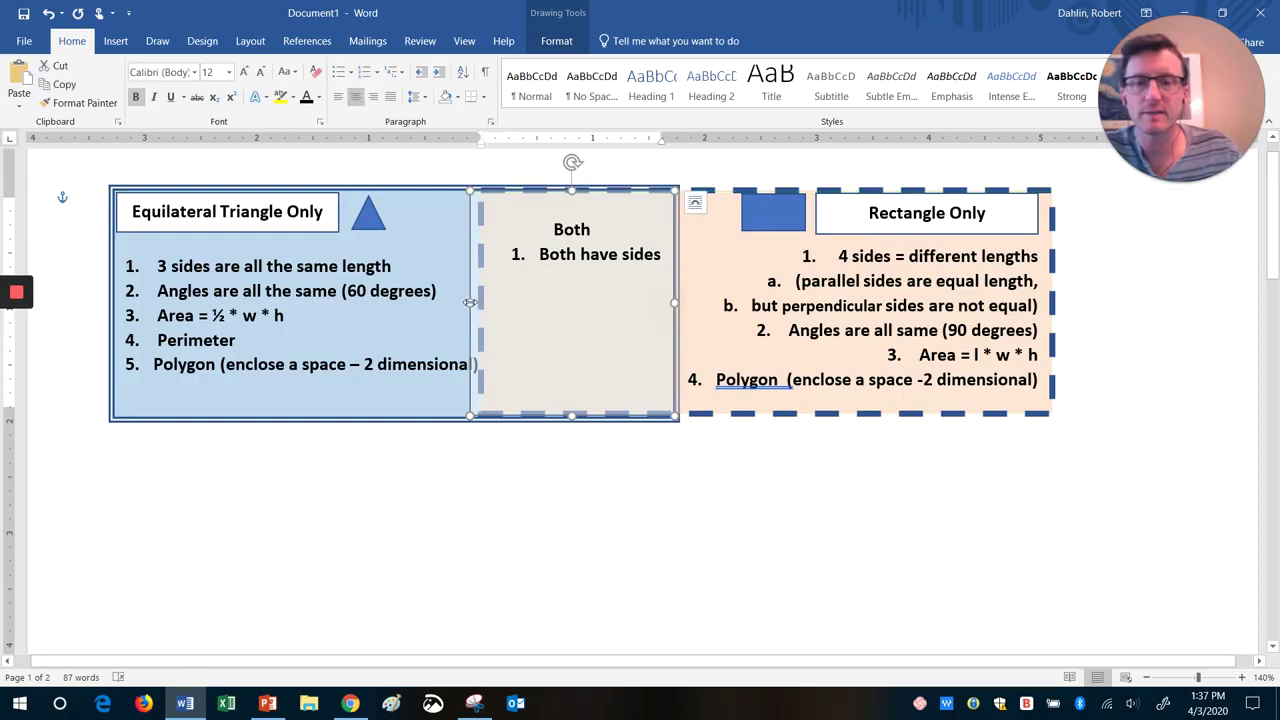
pyautogui.moveTo(469, 302); pyautogui.dragTo(479, 300)
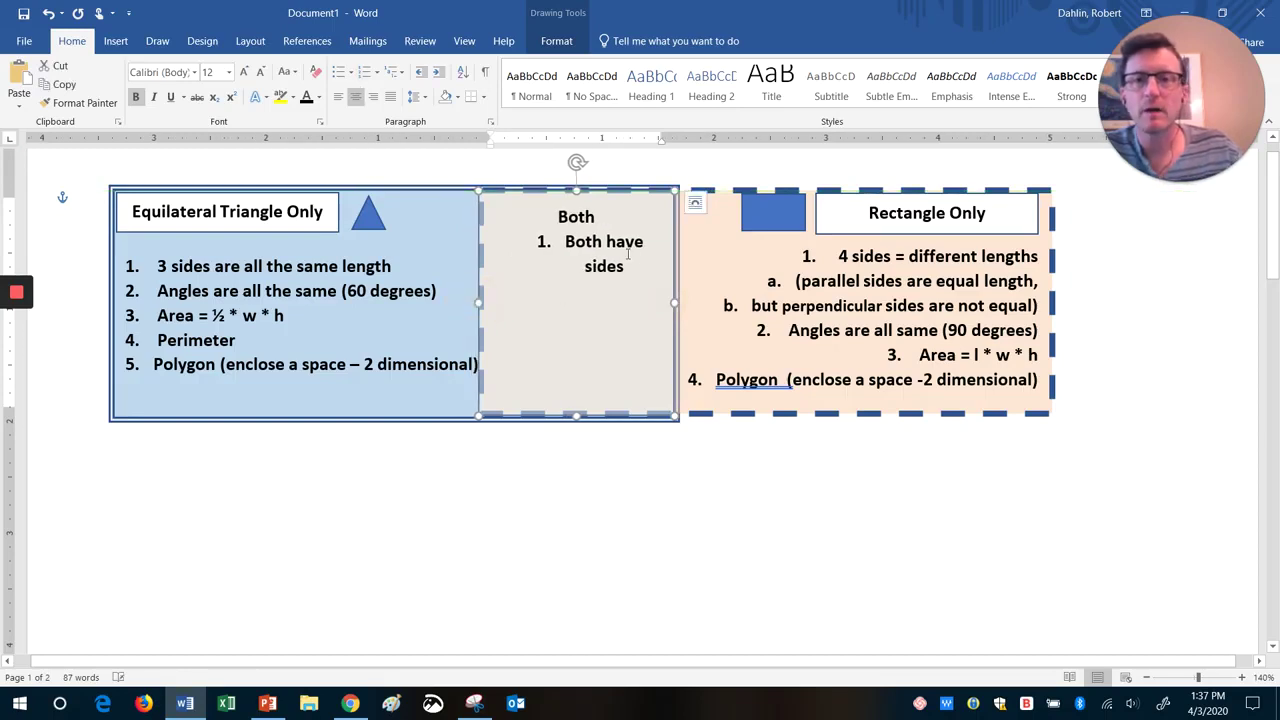
pyautogui.click(558, 244)
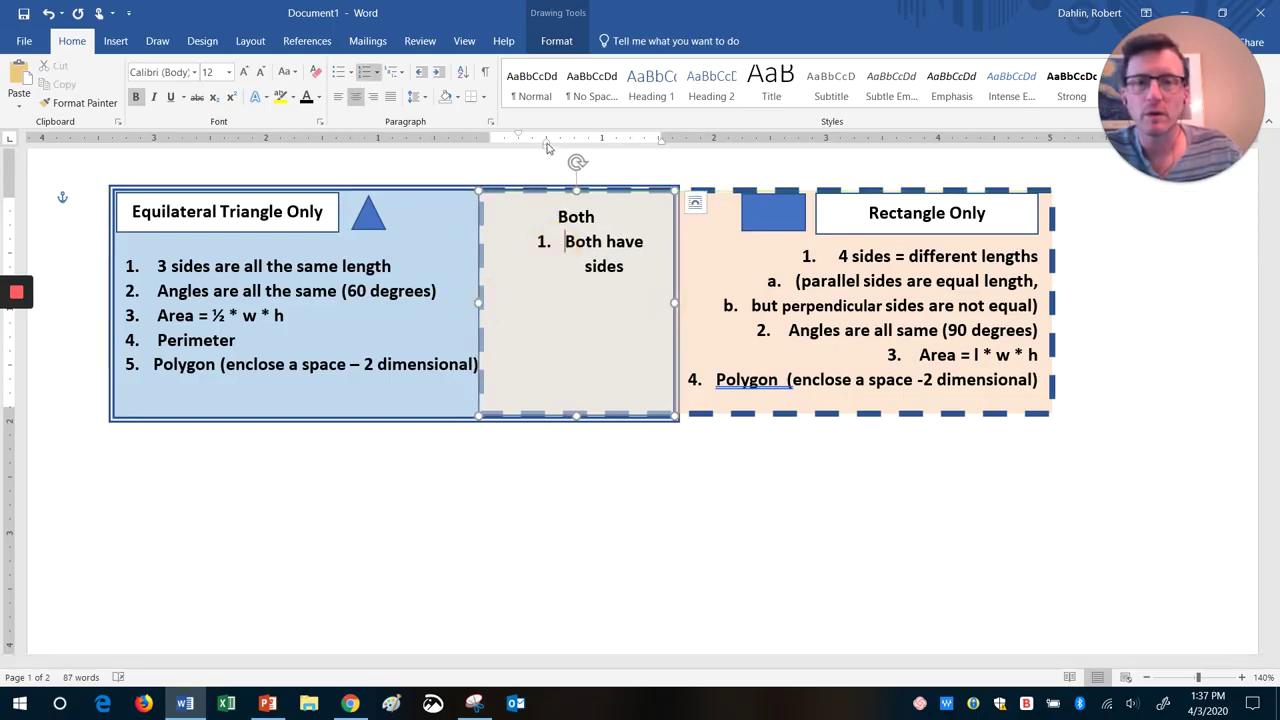
pyautogui.moveTo(518, 137)
pyautogui.mouseDown()
pyautogui.moveTo(545, 150)
pyautogui.moveTo(505, 151)
pyautogui.mouseUp()
pyautogui.click(562, 241)
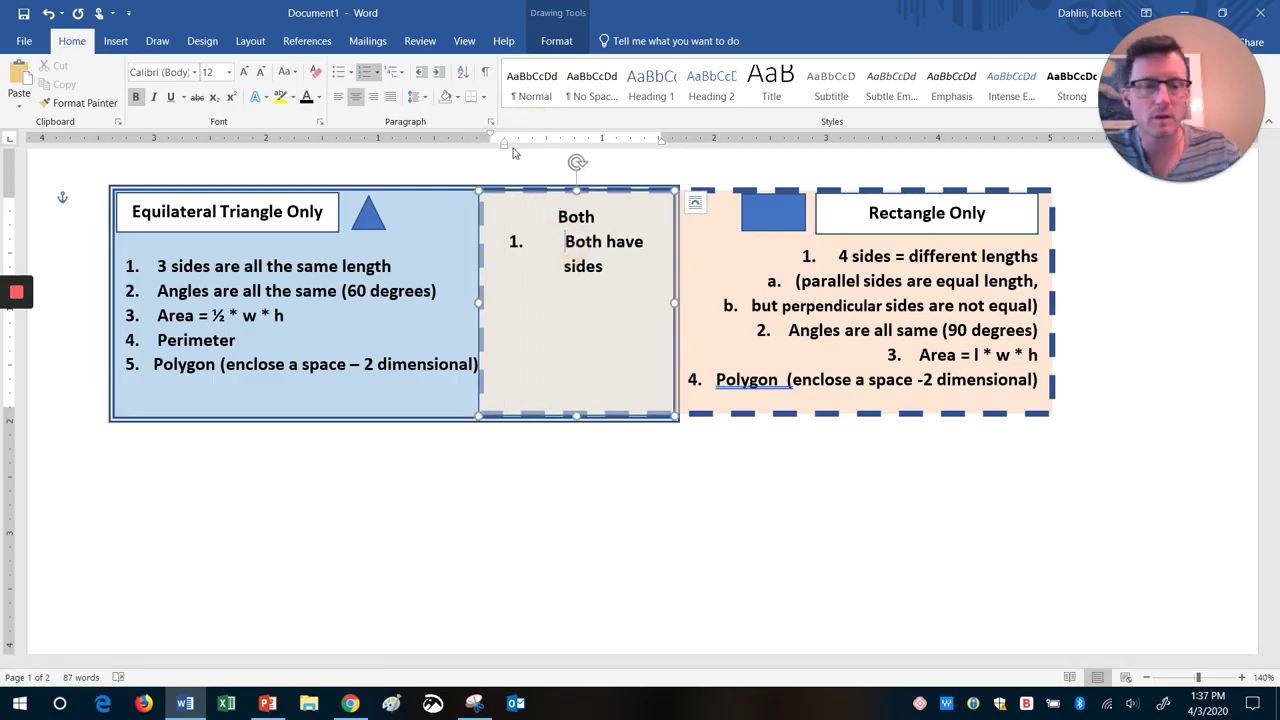
pyautogui.press('BackSpace')
pyautogui.press('BackSpace')
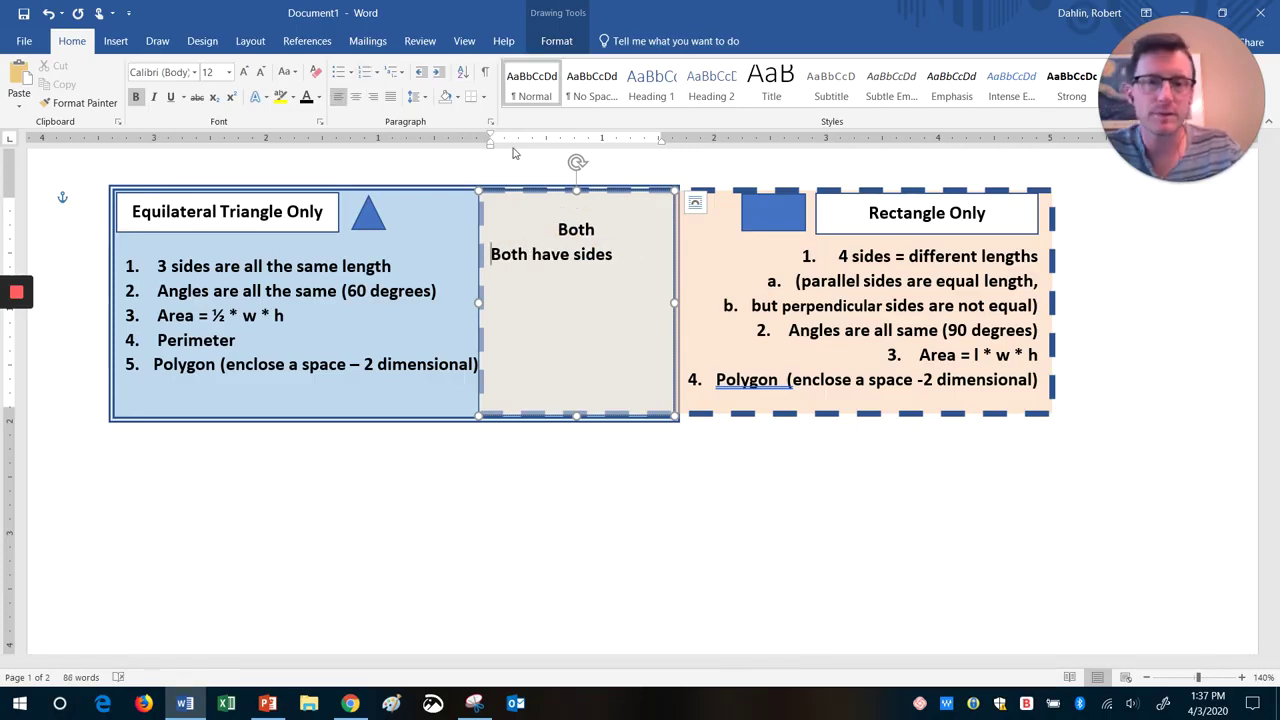
# - Add the lines 'Angles are all equal', 'Have an Area' and 'Perimeter' to the Both box
pyautogui.click(621, 256)
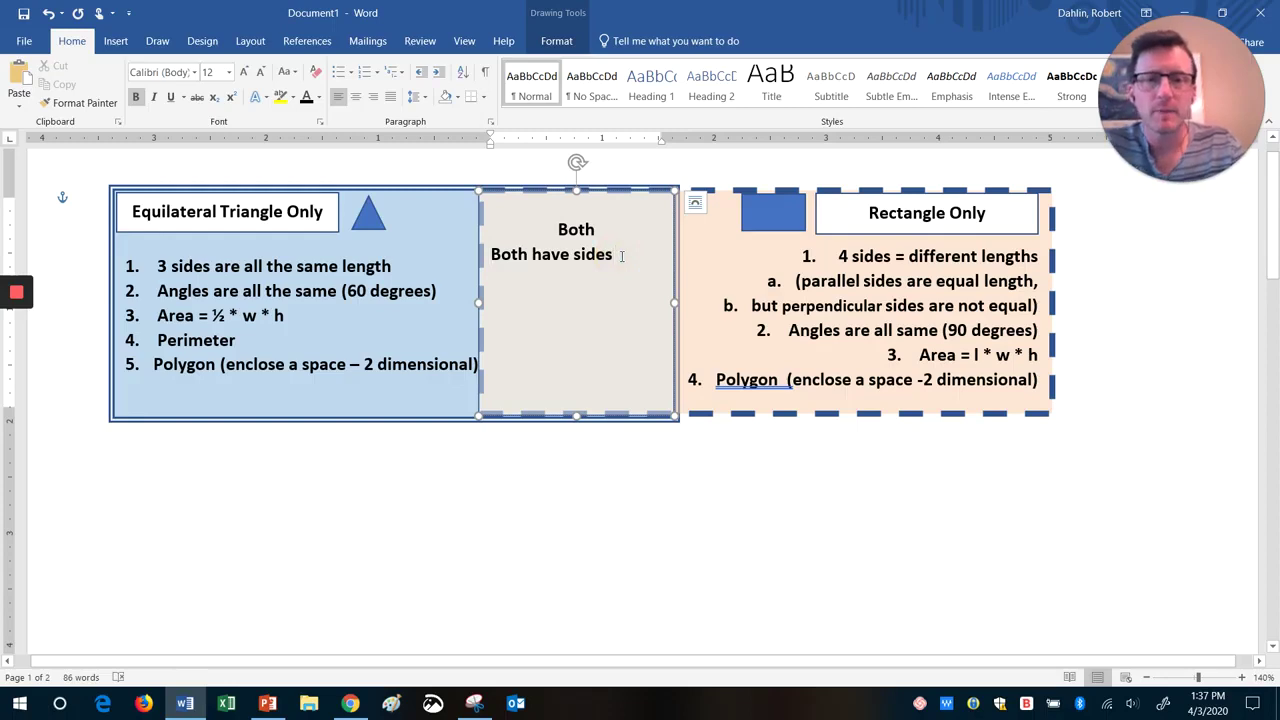
pyautogui.press('Return')
pyautogui.write('Angl')
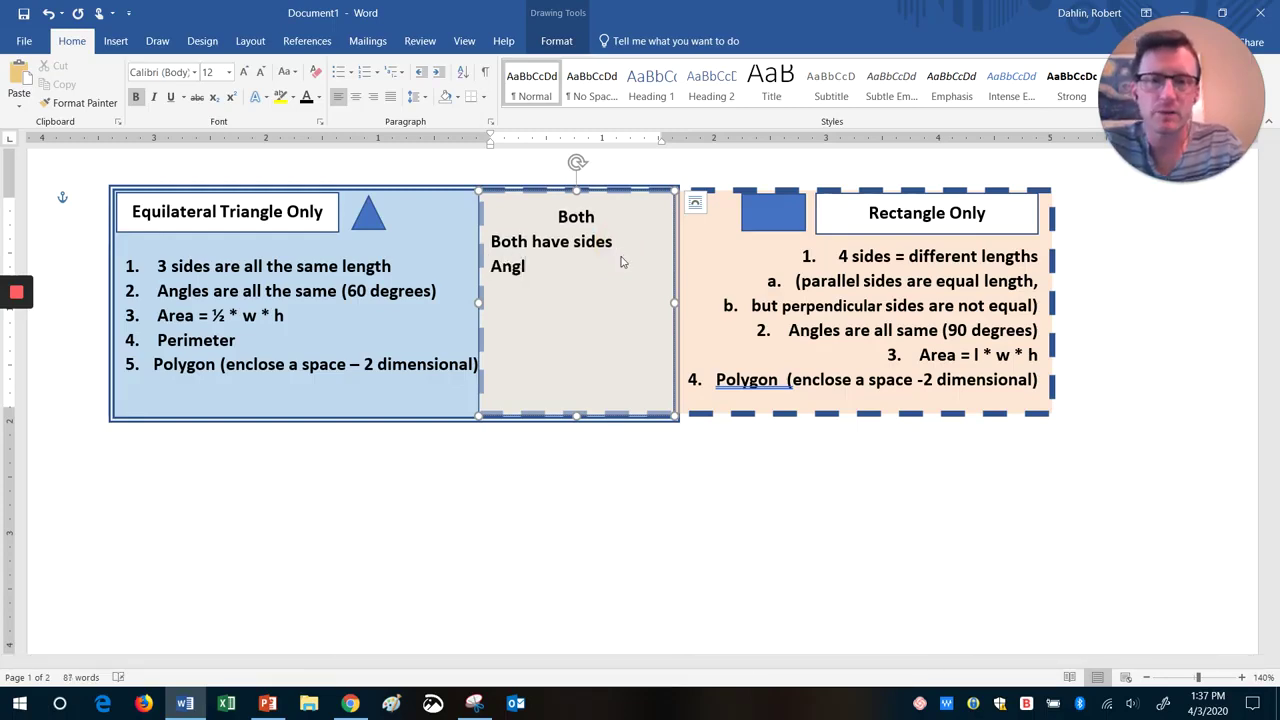
pyautogui.write('es are a')
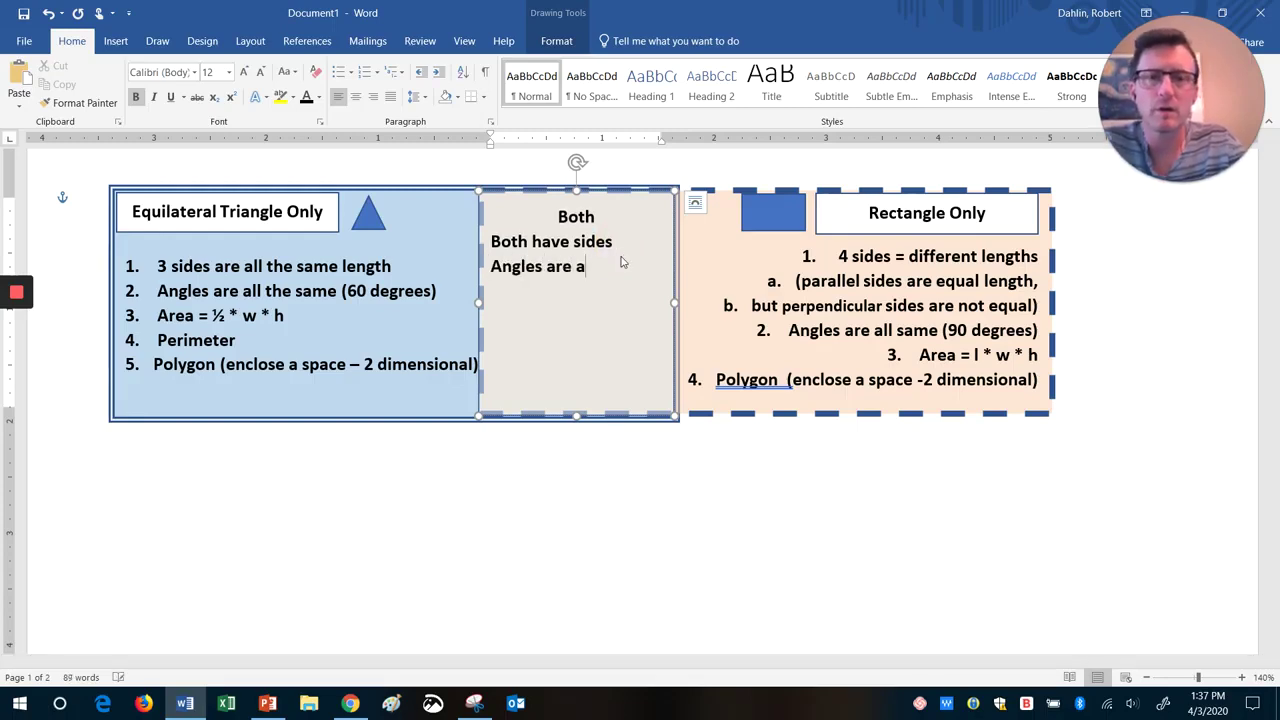
pyautogui.write('ll qua')
pyautogui.press('BackSpace')
pyautogui.press('BackSpace')
pyautogui.press('BackSpace')
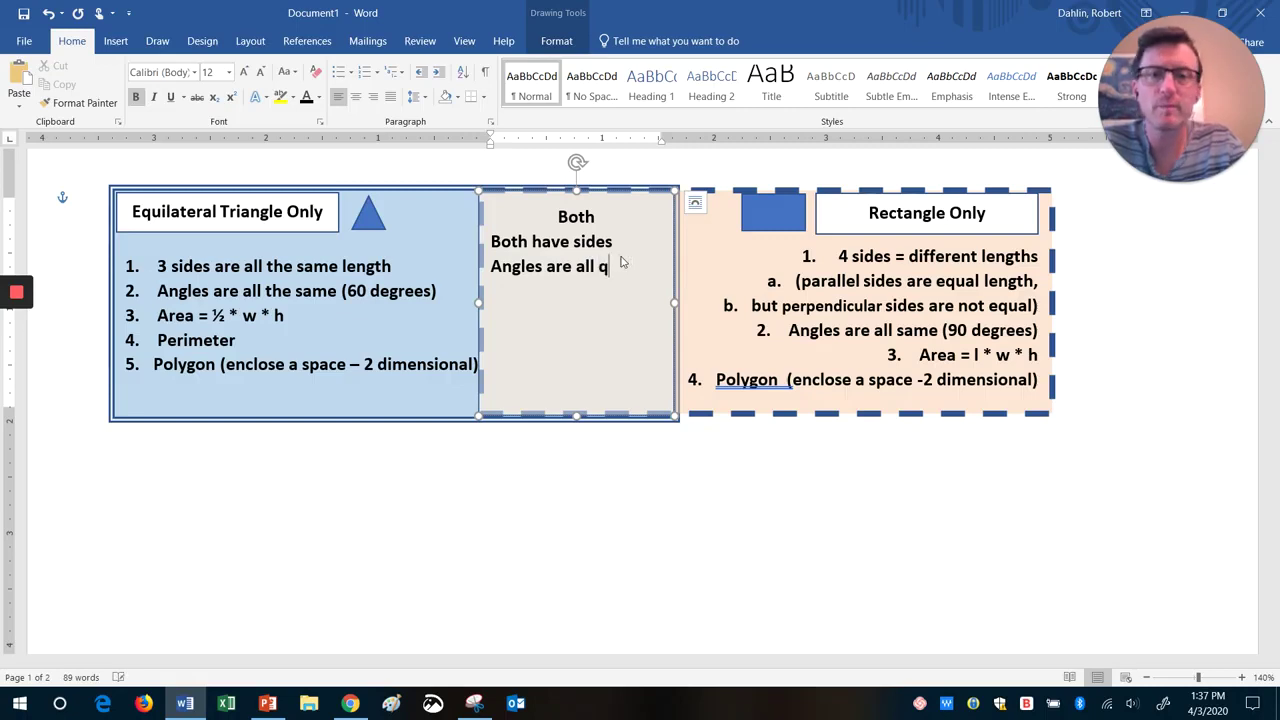
pyautogui.write('equ')
pyautogui.write('ual')
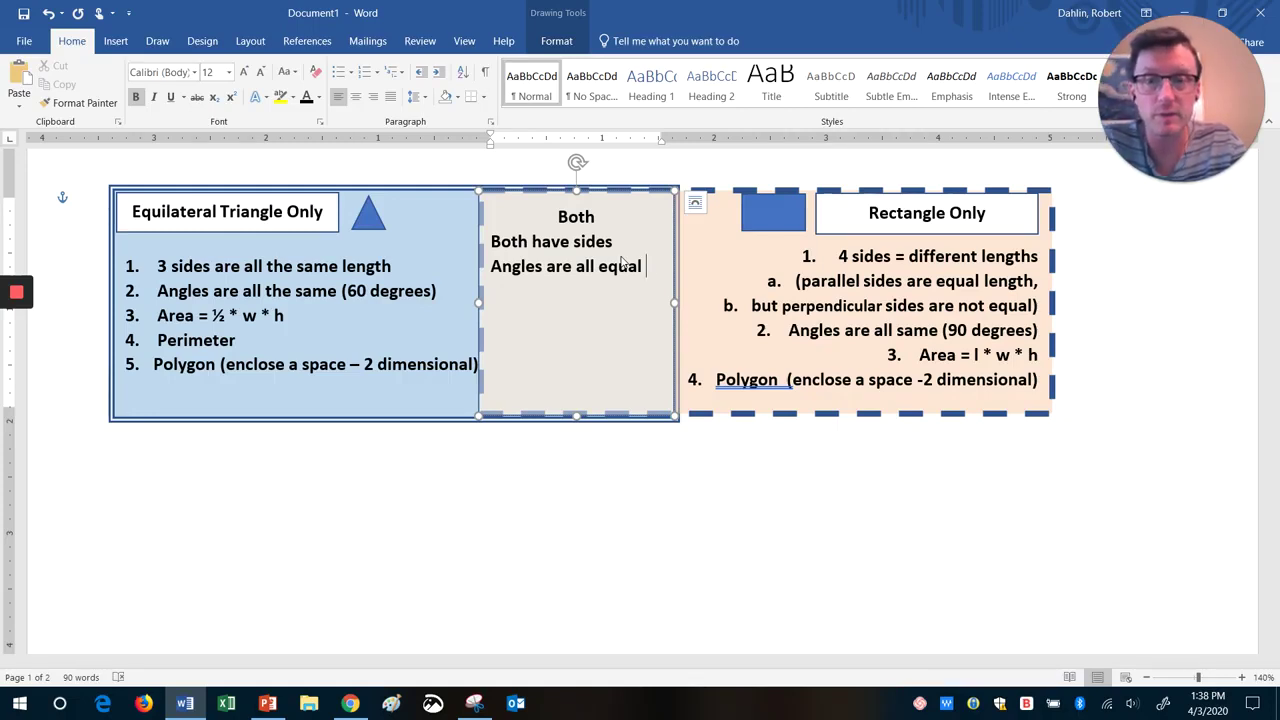
pyautogui.press('Return')
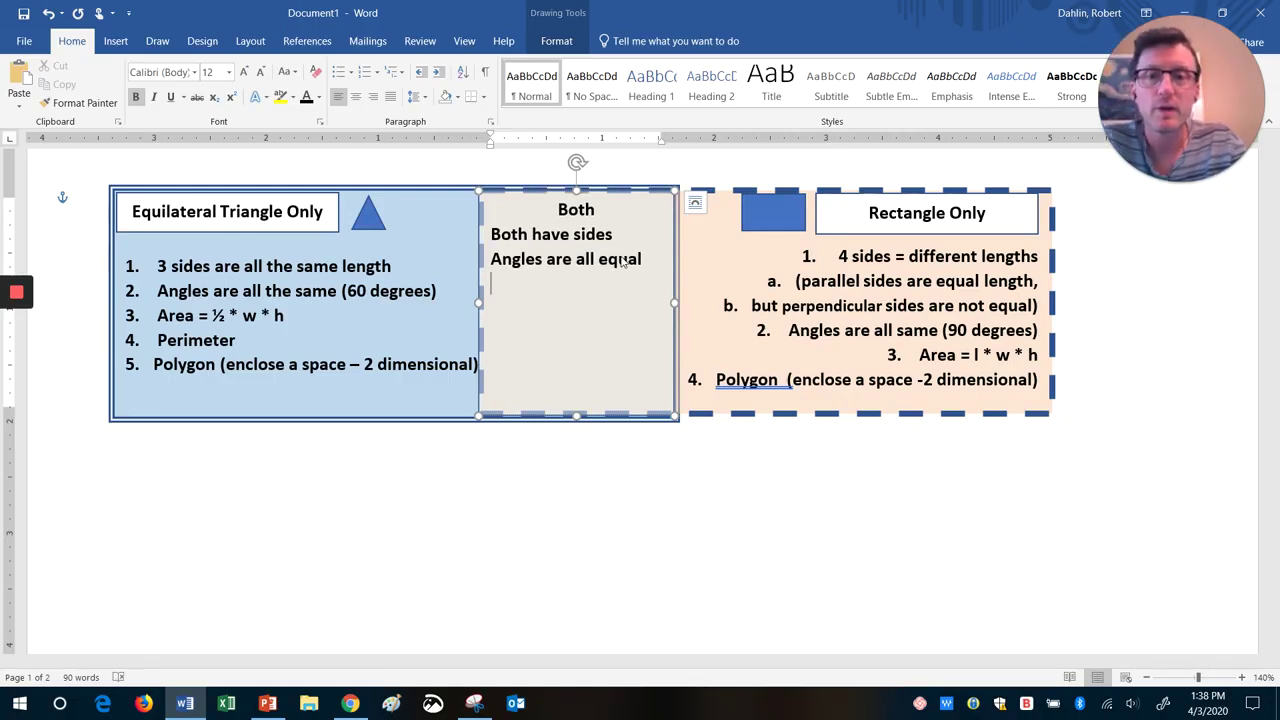
pyautogui.write('Have an A')
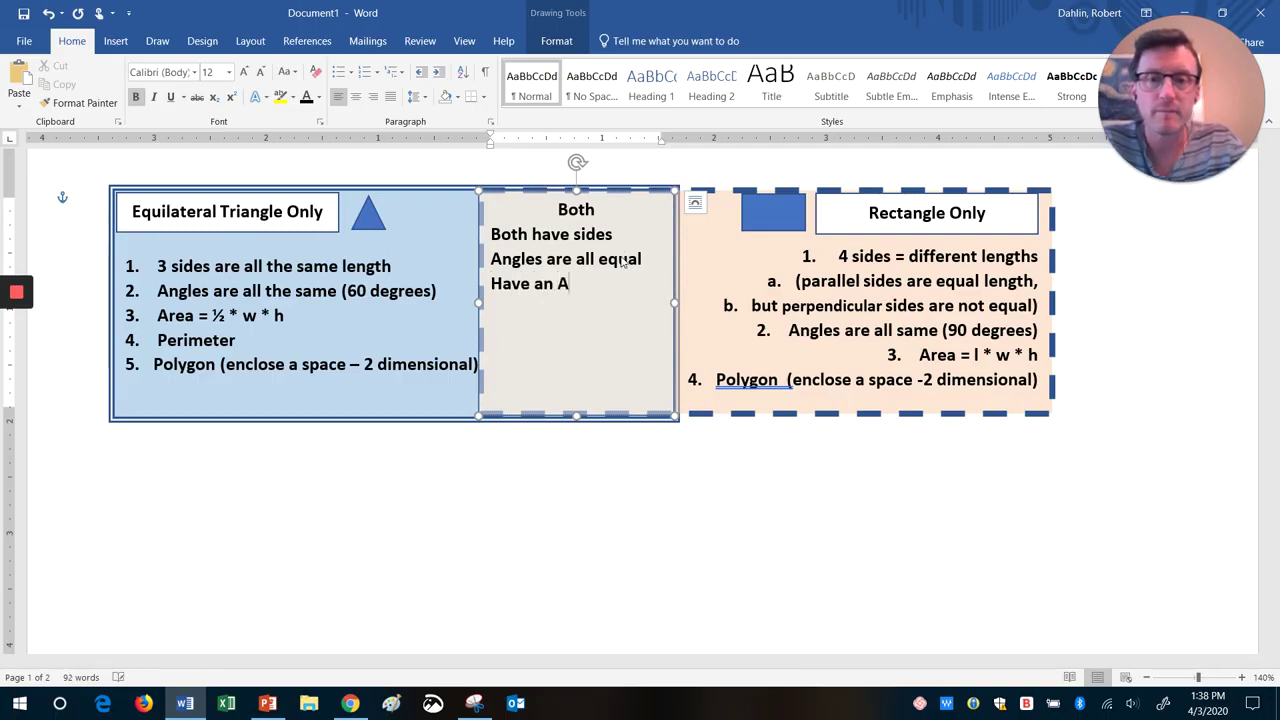
pyautogui.write('rea')
pyautogui.press('Return')
pyautogui.hotkey('ctrl', 'e')
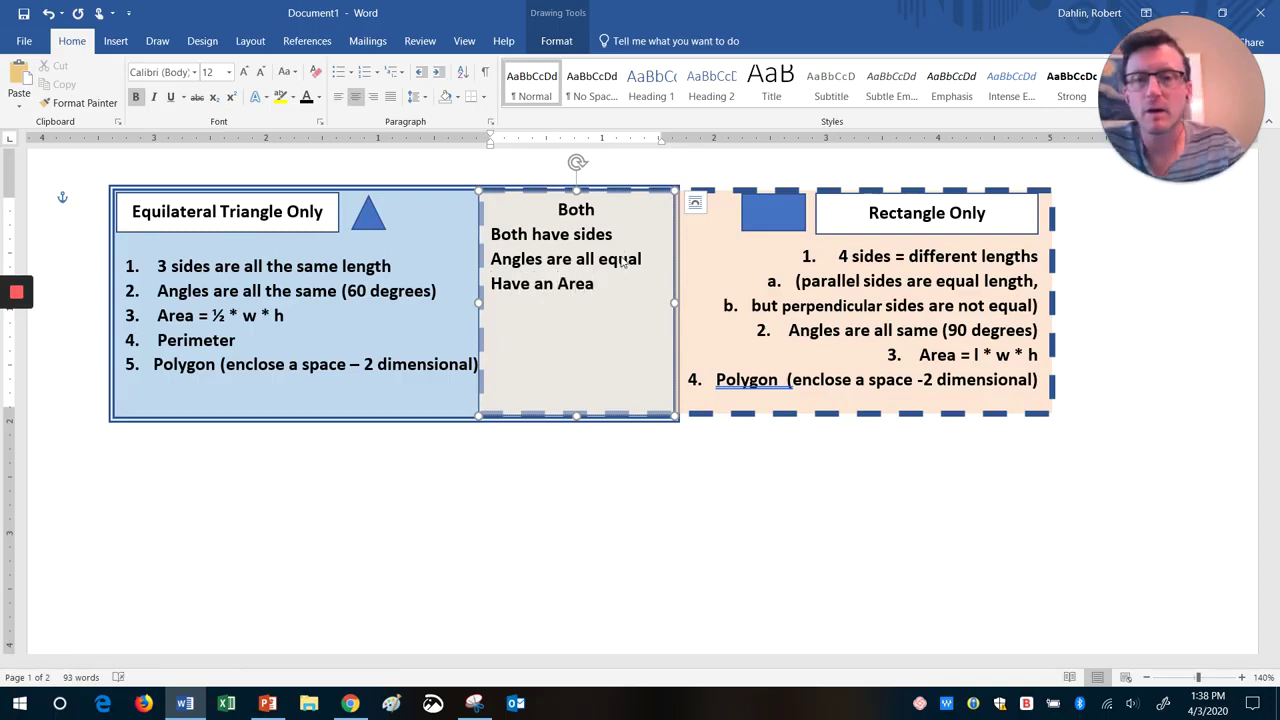
pyautogui.write('Perimeter')
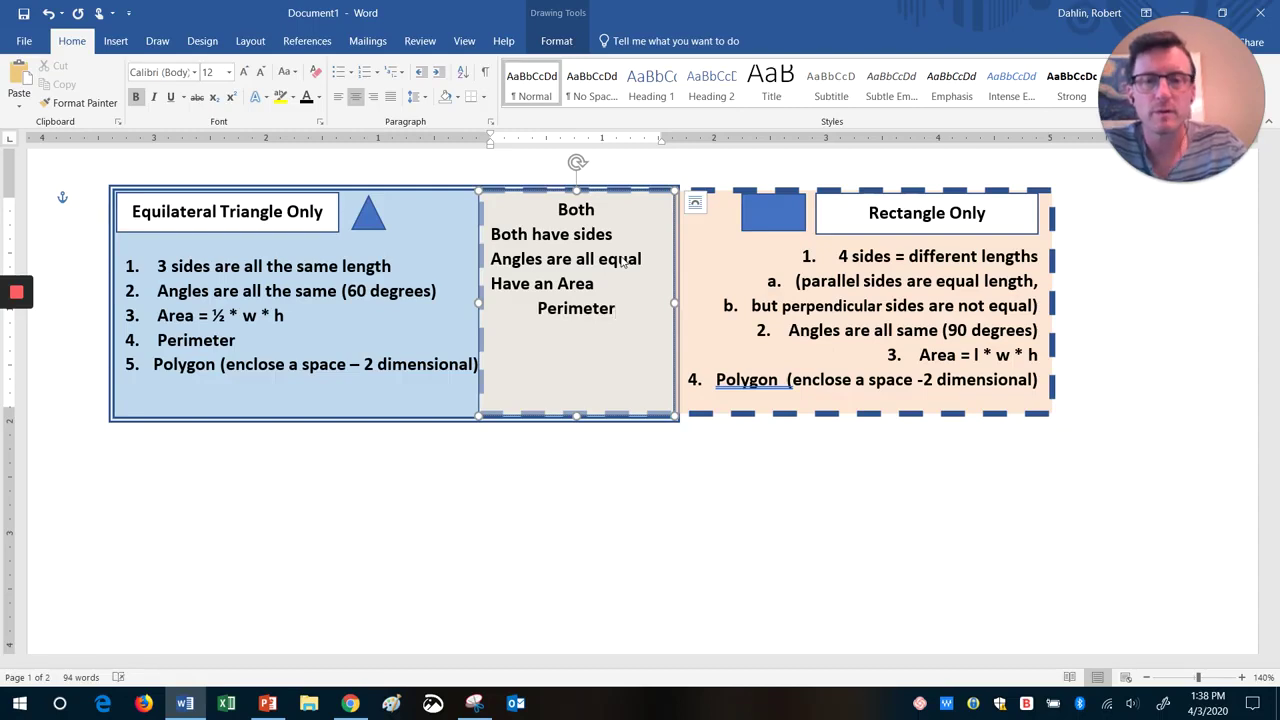
pyautogui.press('Return')
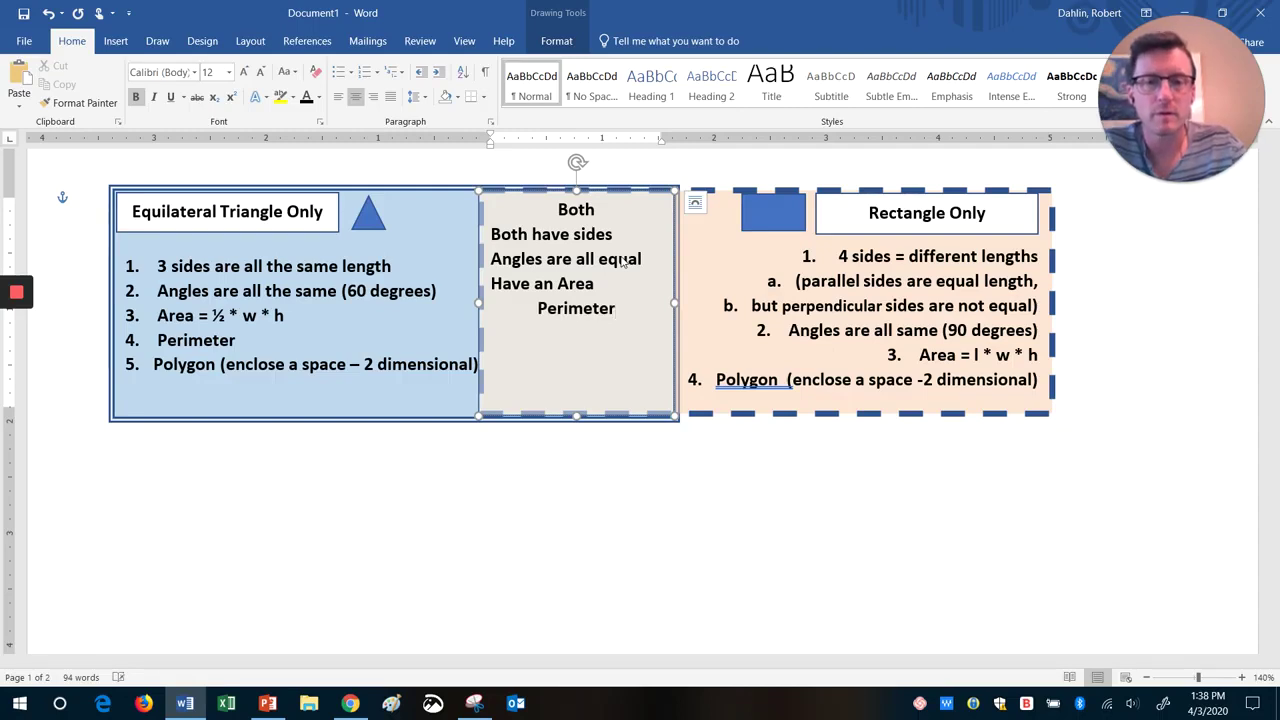
# - Left-align the lines from Perimeter down and add 'Polygon 2 Dimensional'
pyautogui.moveTo(538, 308); pyautogui.dragTo(619, 402)
pyautogui.click(338, 96)
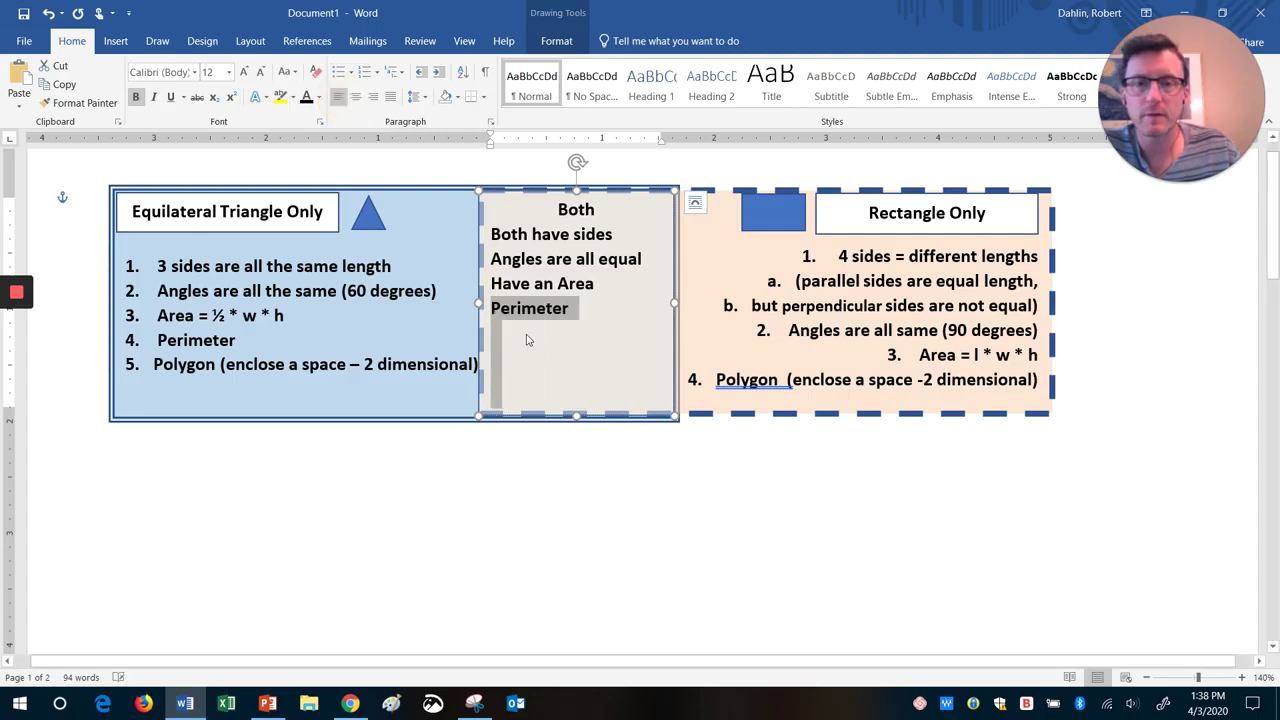
pyautogui.click(572, 322)
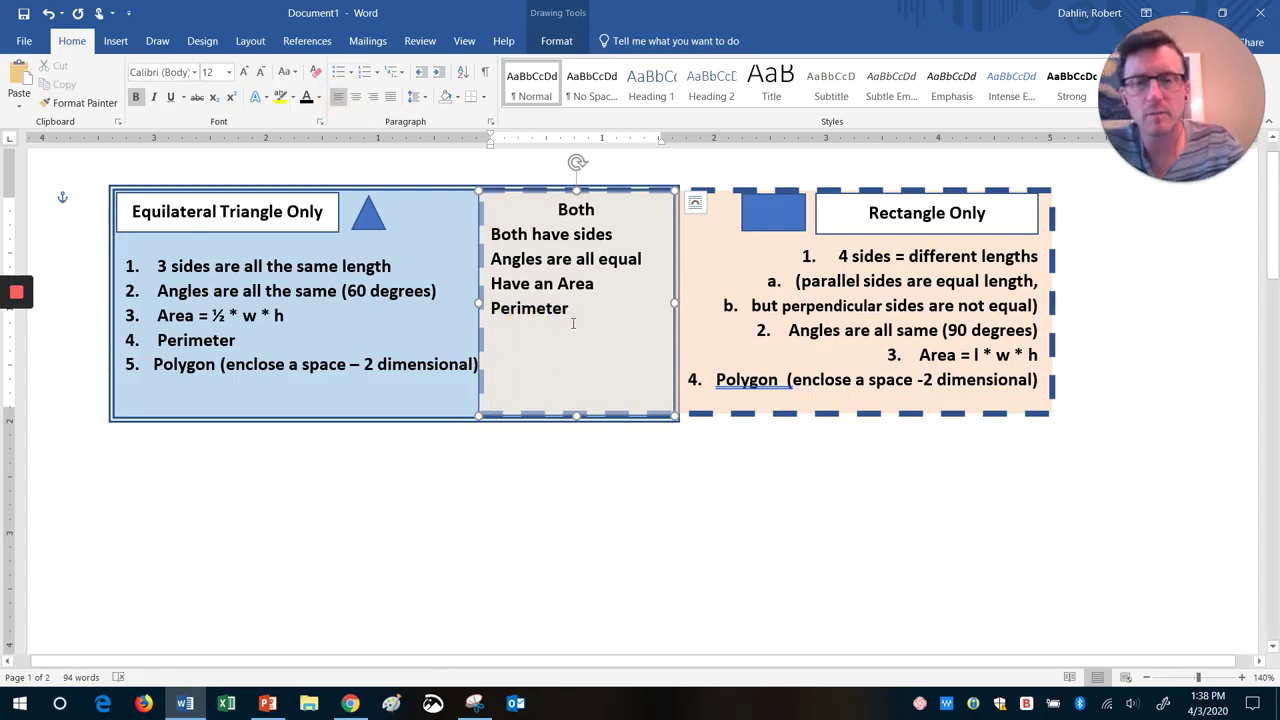
pyautogui.write('po')
pyautogui.press('BackSpace')
pyautogui.press('BackSpace')
pyautogui.write('Polygon ')
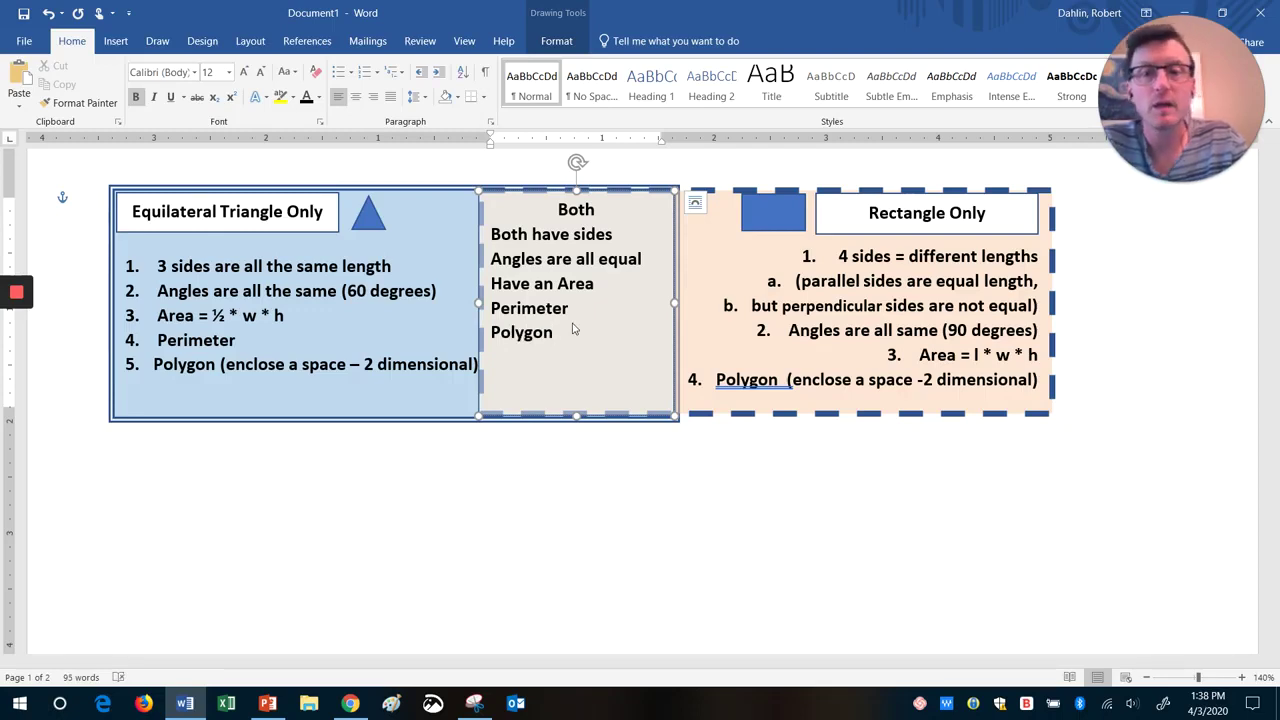
pyautogui.write('2 Dimention')
pyautogui.press('BackSpace')
pyautogui.press('BackSpace')
pyautogui.write('sional')
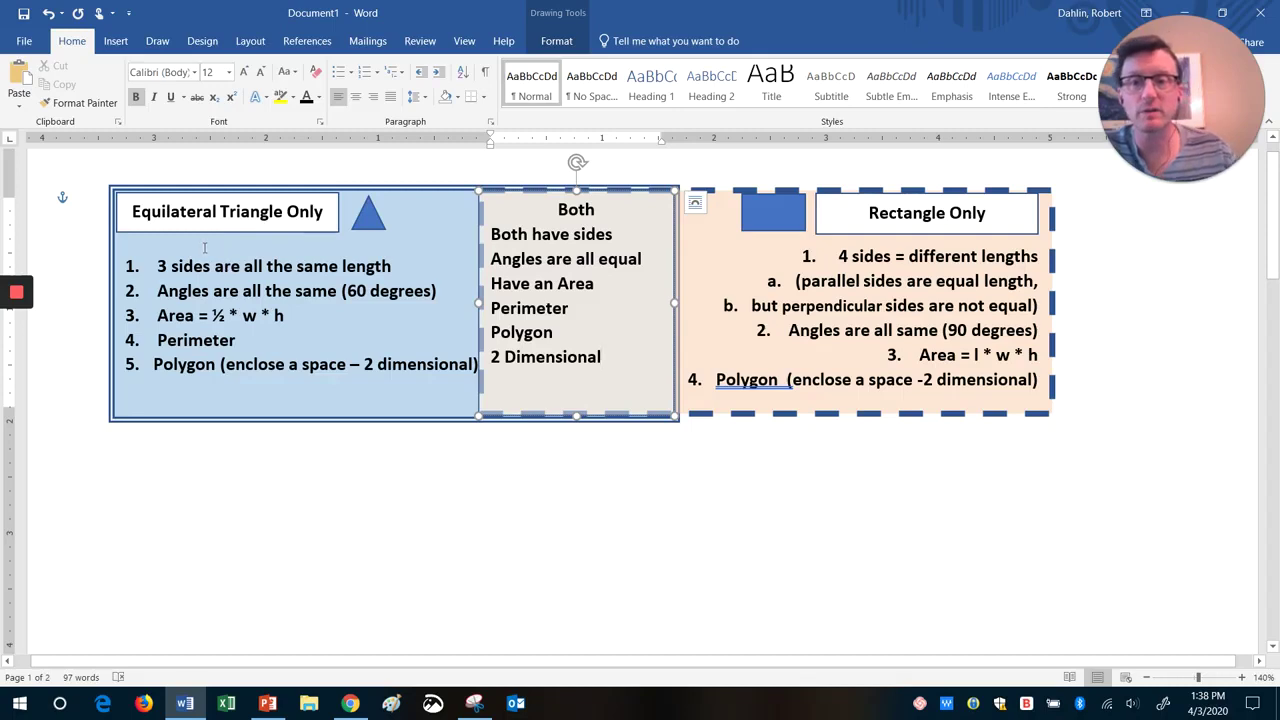
# - Trim the wording after '3 sides' and split the rectangle's '4 sides' item with a new 'Sides have' item
pyautogui.moveTo(214, 266); pyautogui.dragTo(393, 262)
pyautogui.press('BackSpace')
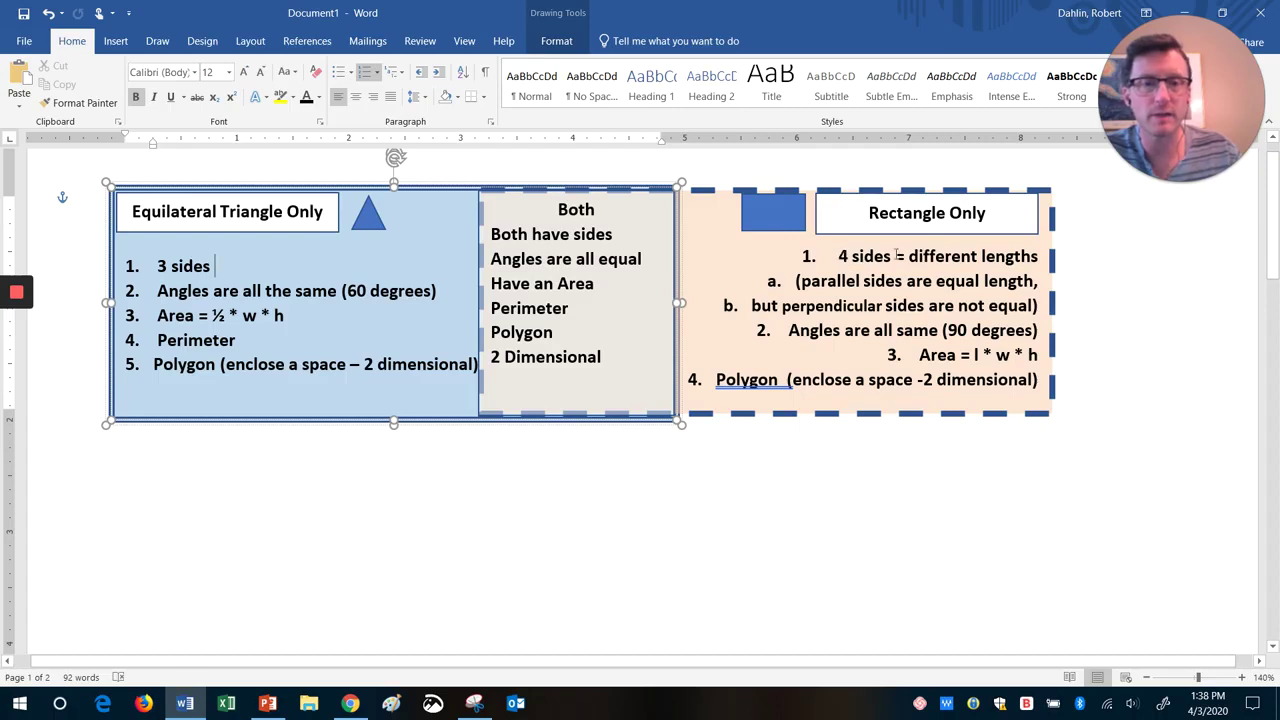
pyautogui.moveTo(896, 256)
pyautogui.mouseDown()
pyautogui.moveTo(1030, 256)
pyautogui.moveTo(910, 256)
pyautogui.mouseUp()
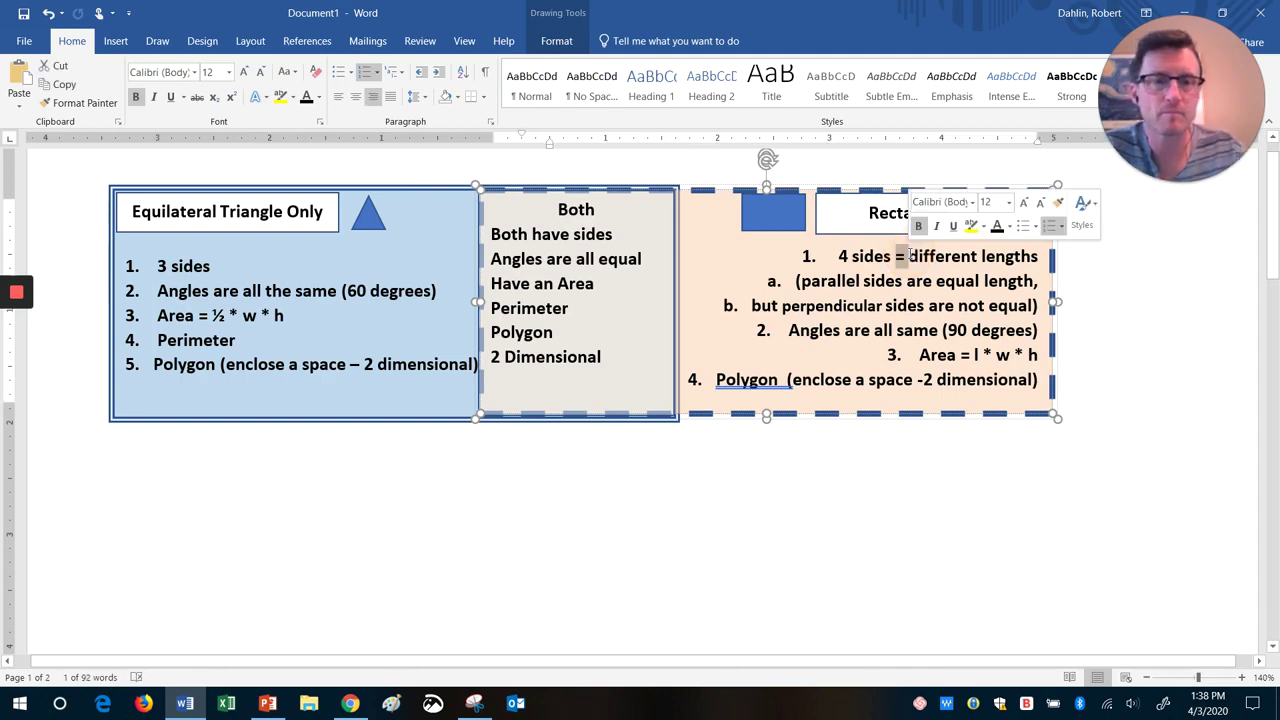
pyautogui.press('Return')
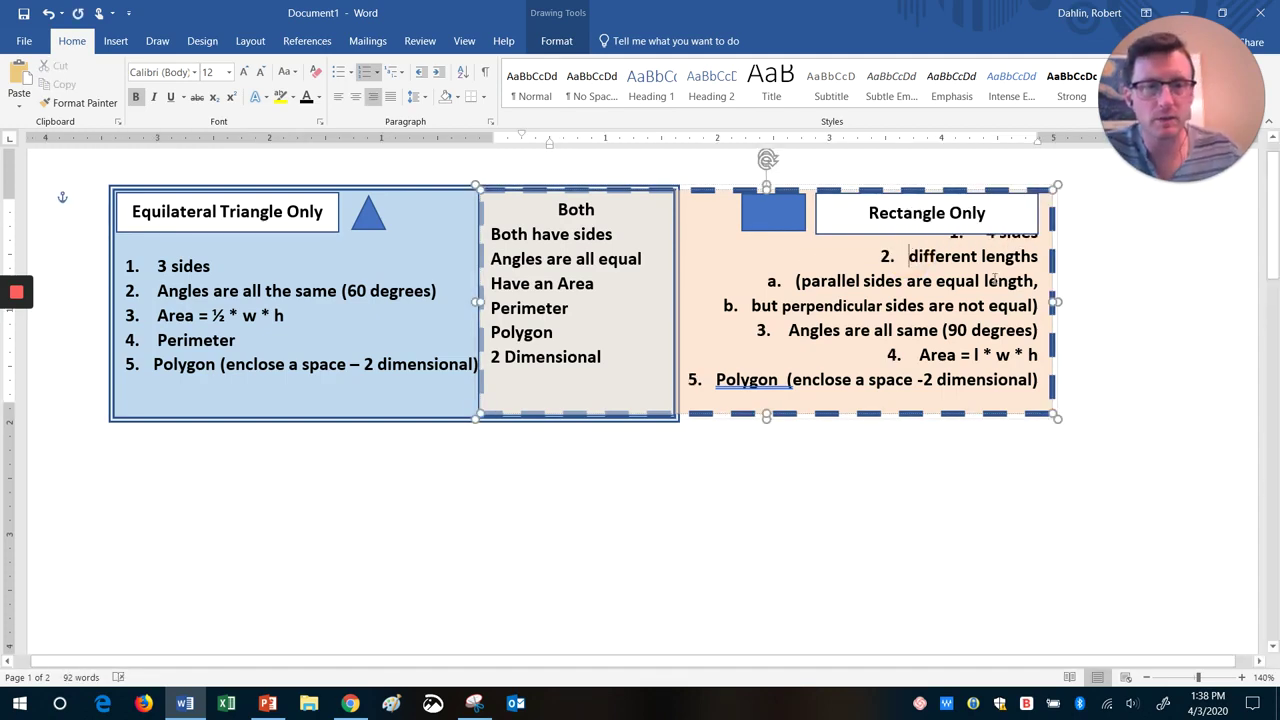
pyautogui.write('Sides have')
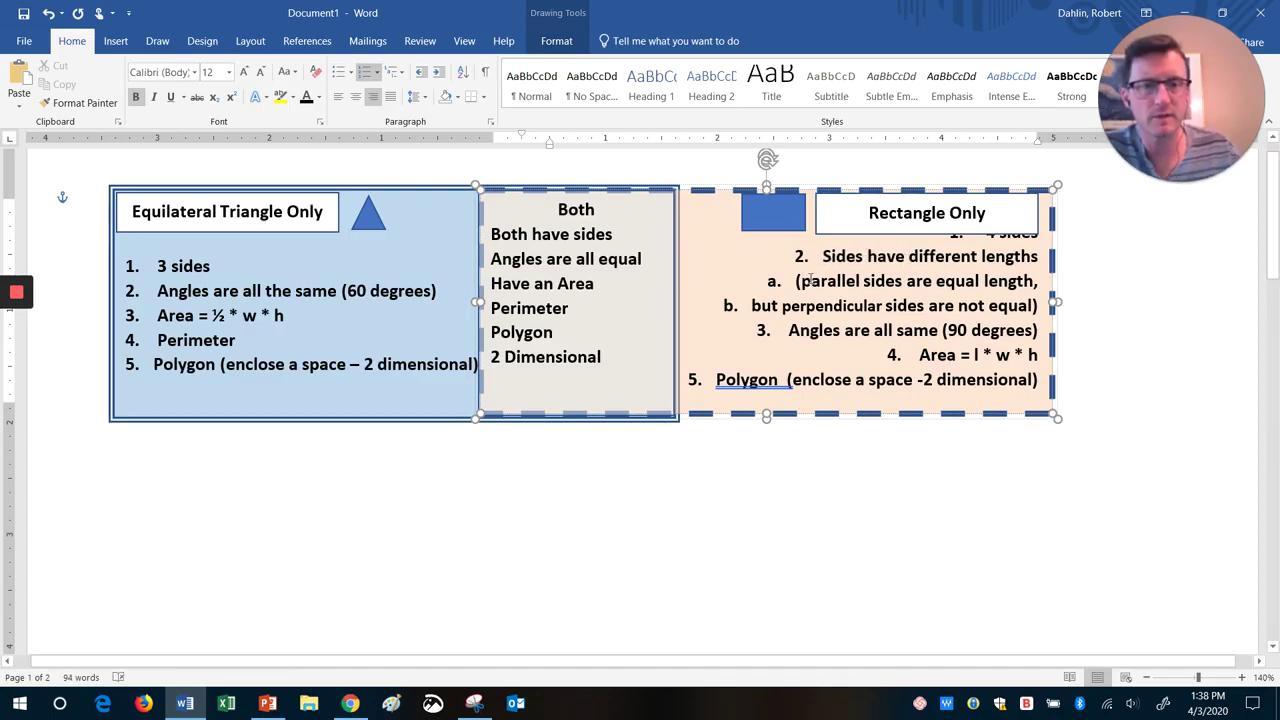
# - Delete the rectangle's parallel and perpendicular sub-items and reduce its angles item to 'Angles are 90 degrees'
pyautogui.moveTo(797, 281); pyautogui.dragTo(1038, 307)
pyautogui.press('BackSpace')
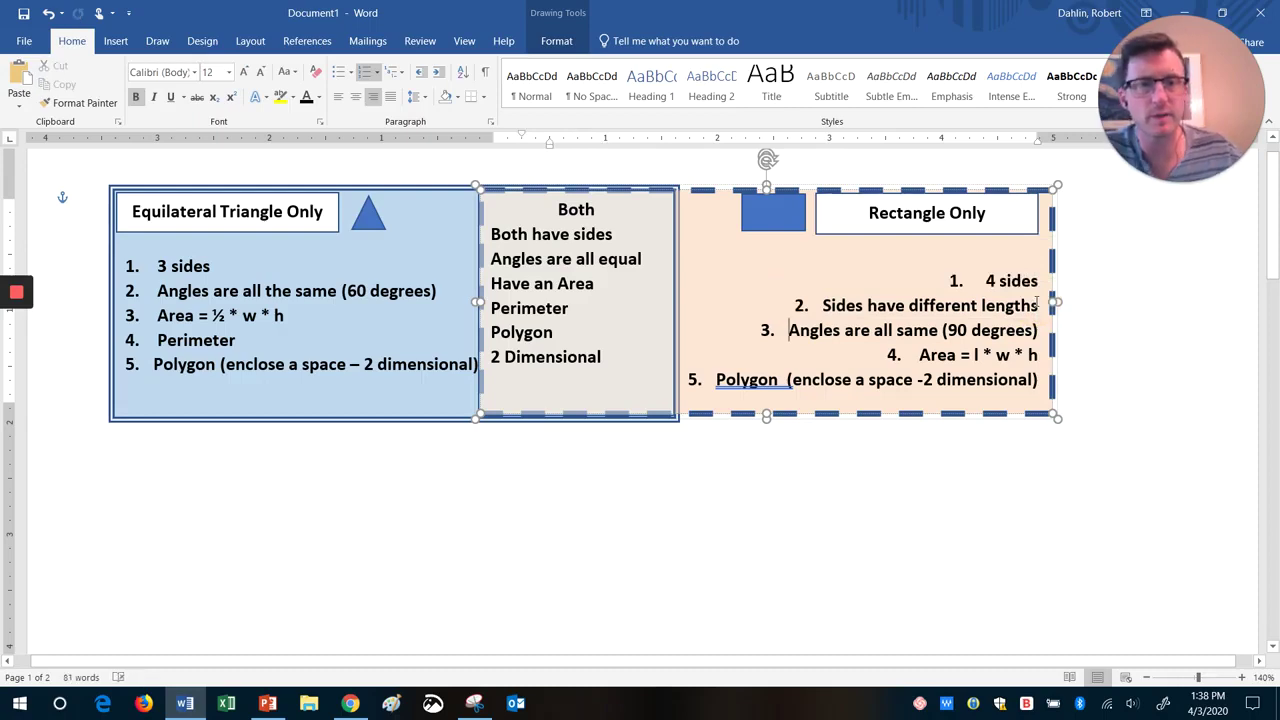
pyautogui.moveTo(847, 331); pyautogui.dragTo(950, 330)
pyautogui.press('BackSpace')
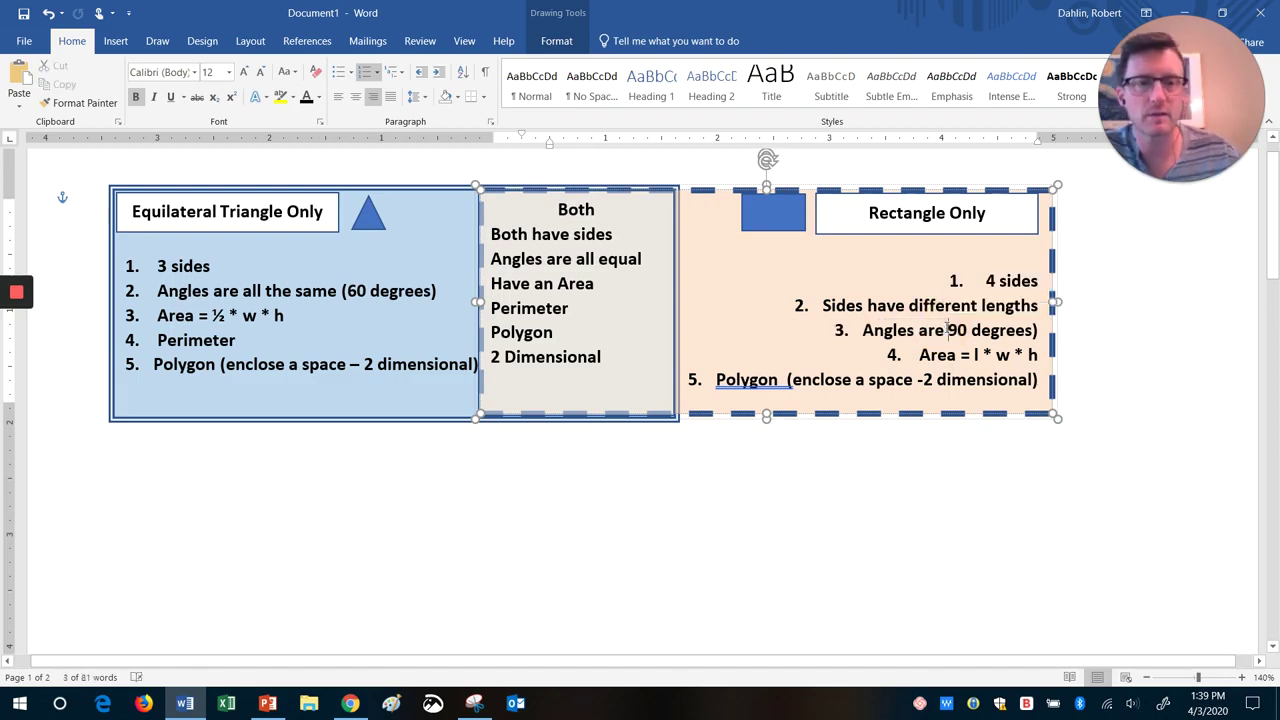
pyautogui.click(1040, 331)
pyautogui.press('BackSpace')
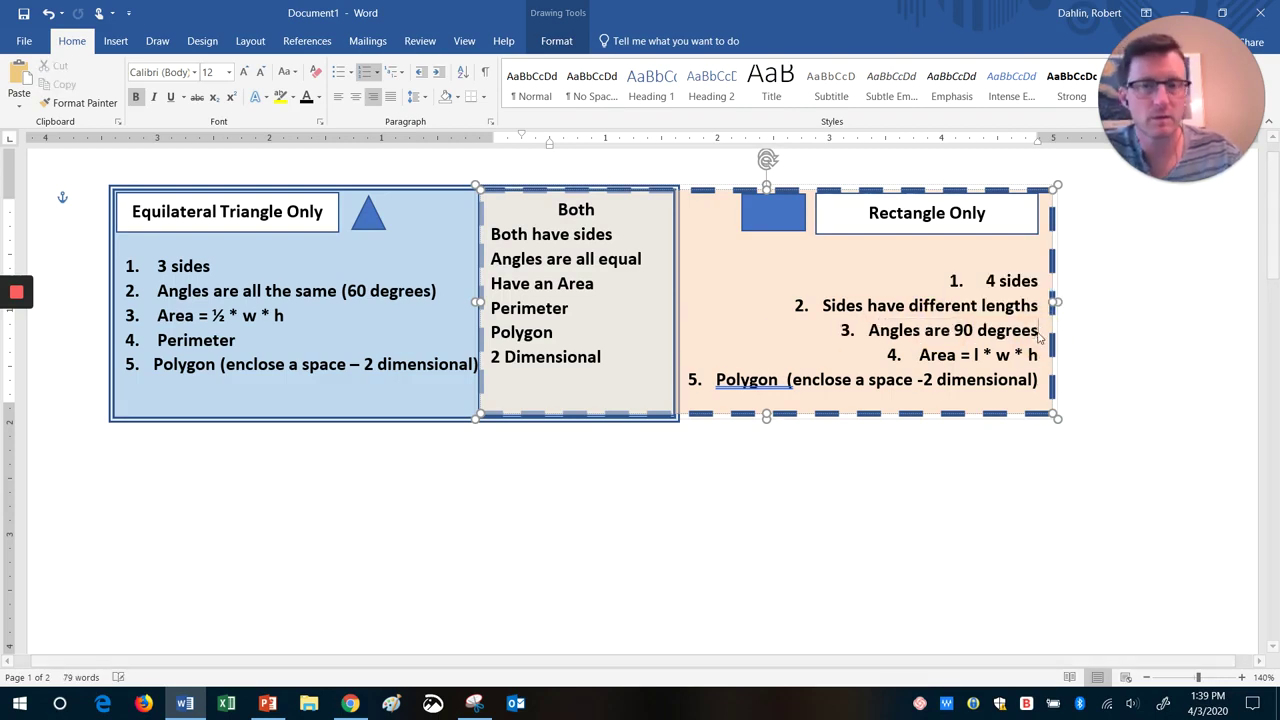
# - Add 'Sides are all same length' to the triangle list and shorten its angles item to 'Angles are 60 degrees'
pyautogui.click(225, 267)
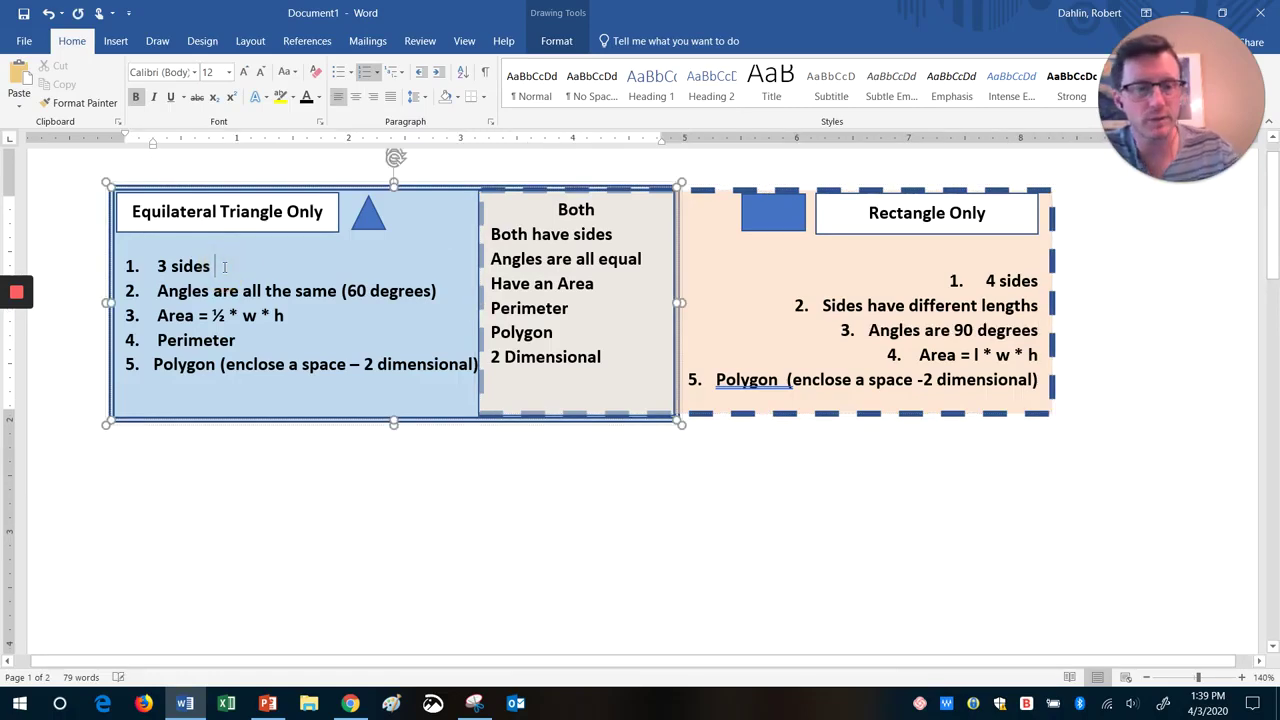
pyautogui.press('Return')
pyautogui.write('Sides')
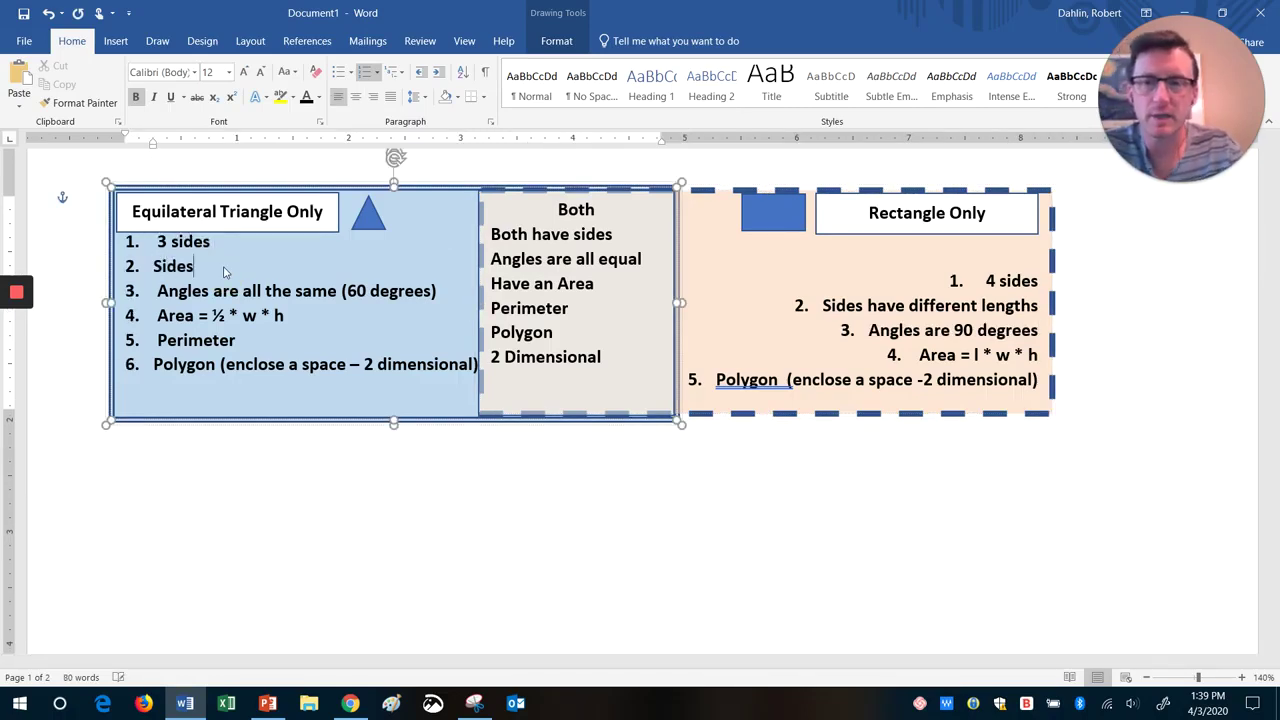
pyautogui.write(' are all same length')
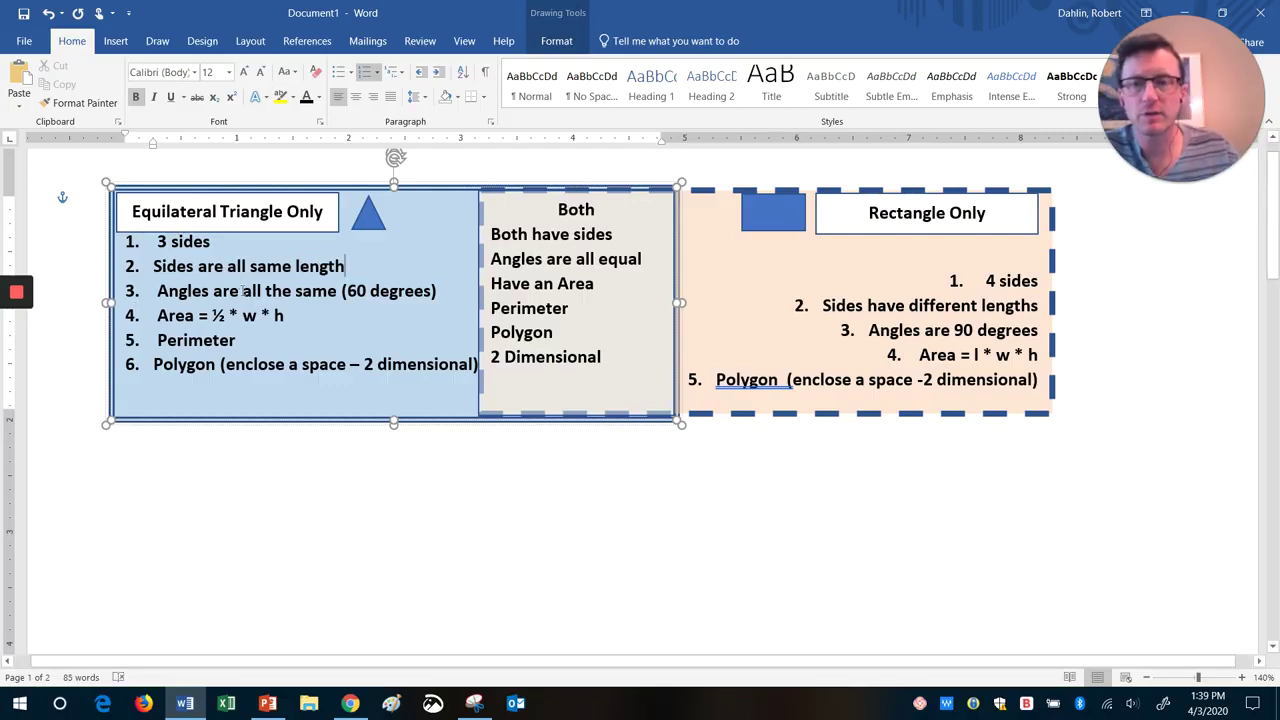
pyautogui.moveTo(241, 290); pyautogui.dragTo(348, 295)
pyautogui.press('Delete')
pyautogui.press('Delete')
pyautogui.click(348, 295)
pyautogui.press('BackSpace')
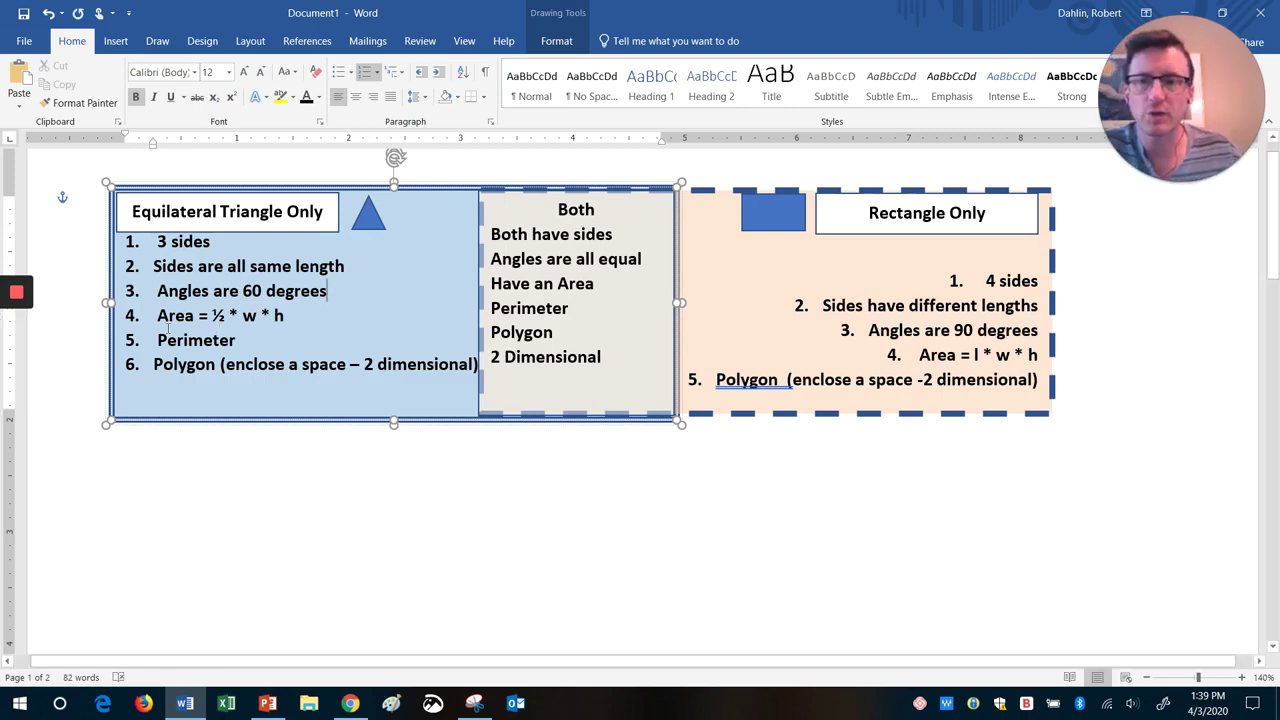
# - Compare the triangle and rectangle area formulas against the shared 'Have an Area' line
pyautogui.moveTo(157, 316); pyautogui.dragTo(290, 316)
pyautogui.moveTo(916, 355); pyautogui.dragTo(1042, 356)
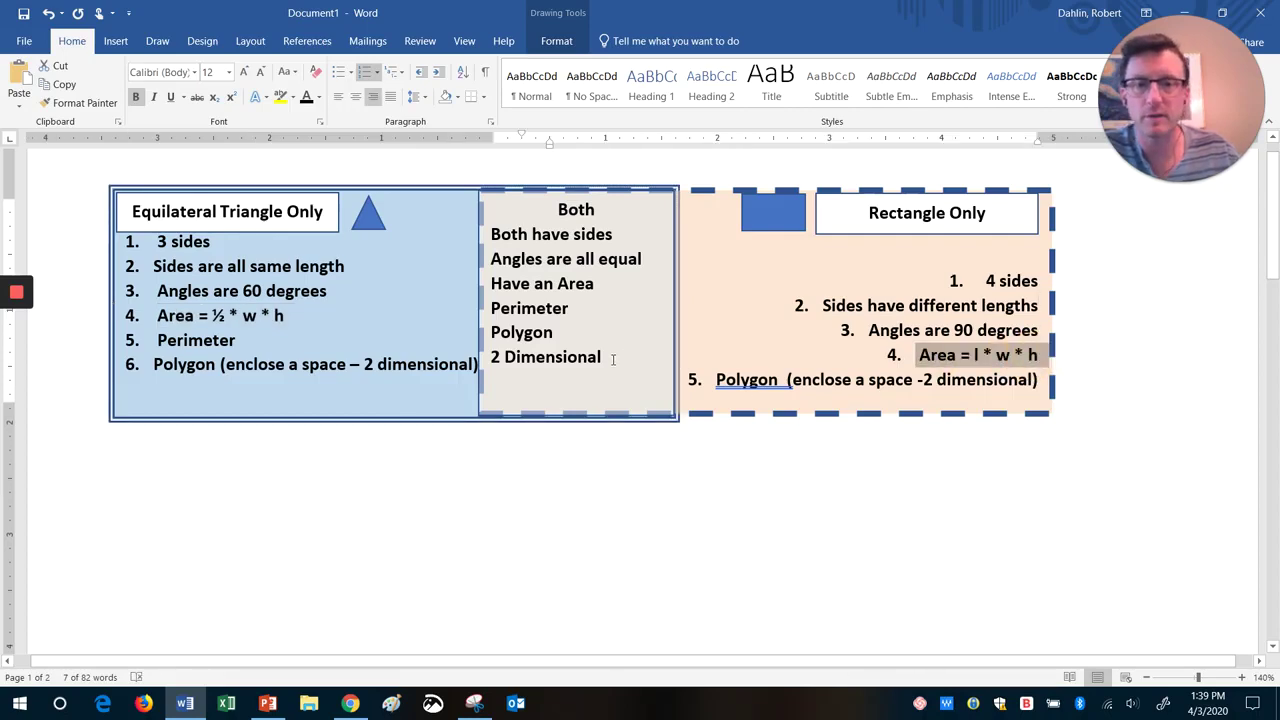
pyautogui.click(594, 283)
pyautogui.tripleClick(505, 284)
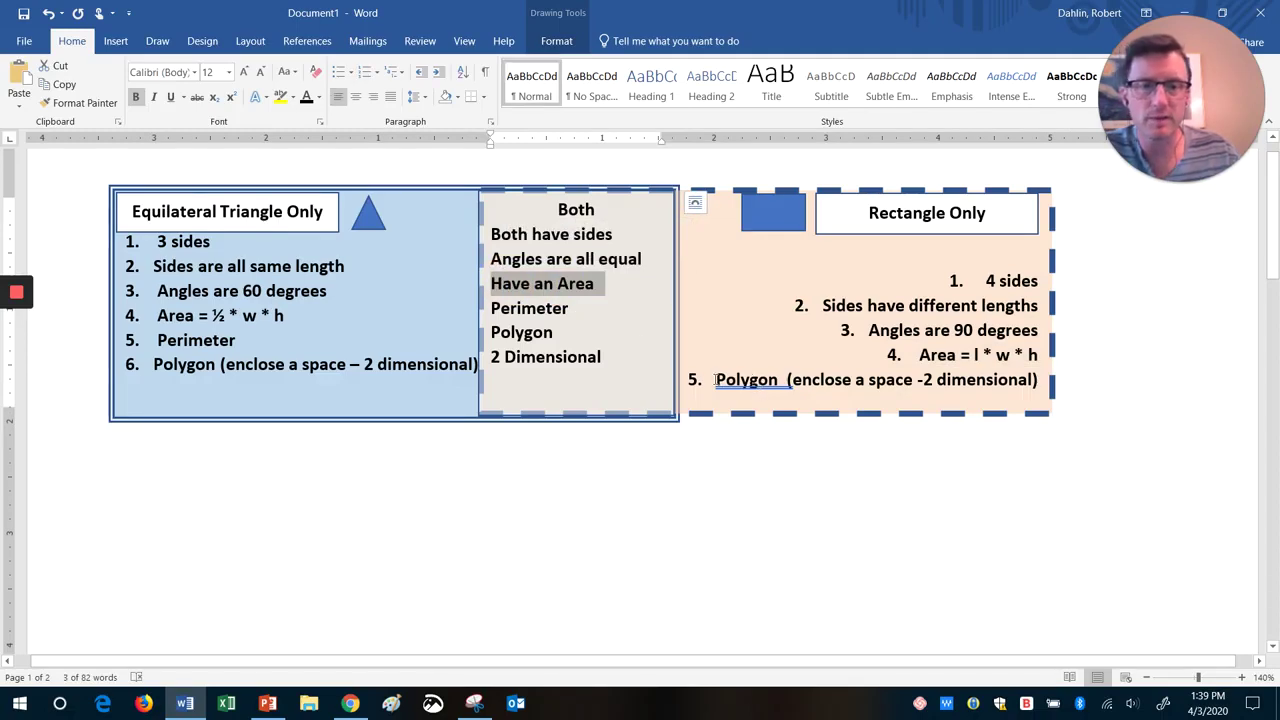
# - Remove the Polygon line from both the Rectangle Only and Triangle Only lists
pyautogui.moveTo(712, 380); pyautogui.dragTo(1058, 395)
pyautogui.press('BackSpace')
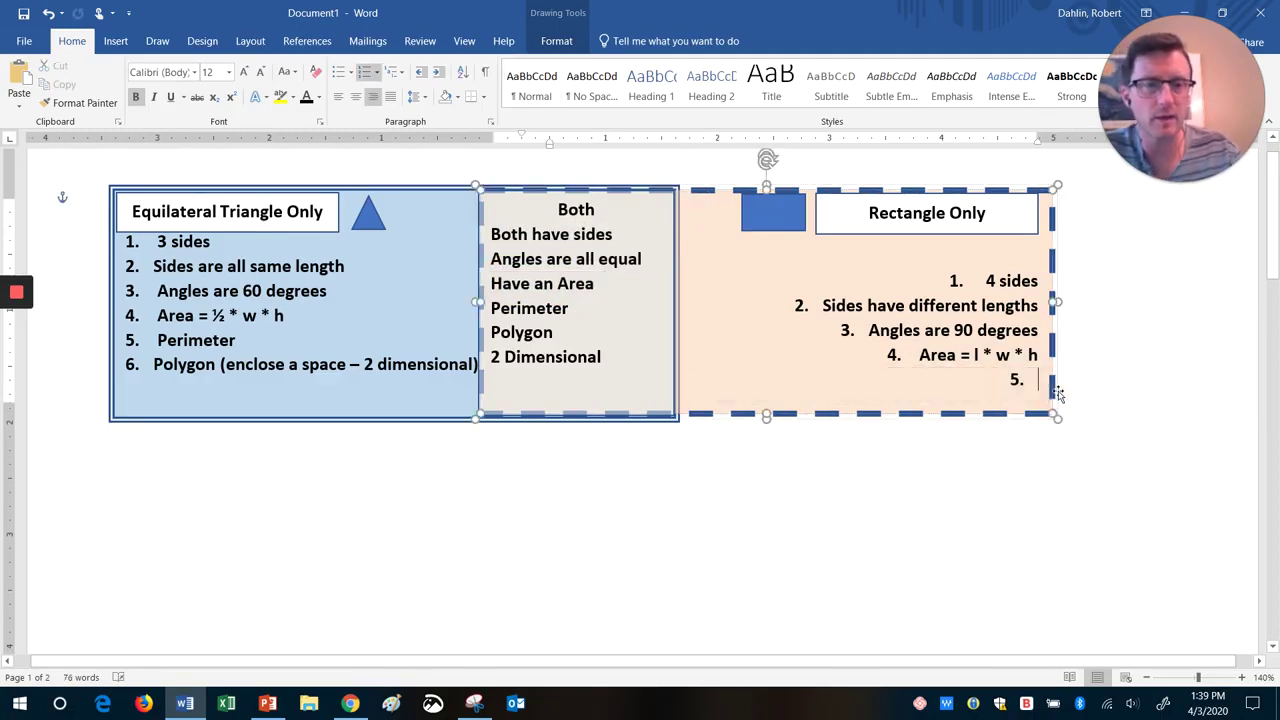
pyautogui.press('BackSpace')
pyautogui.press('Escape')
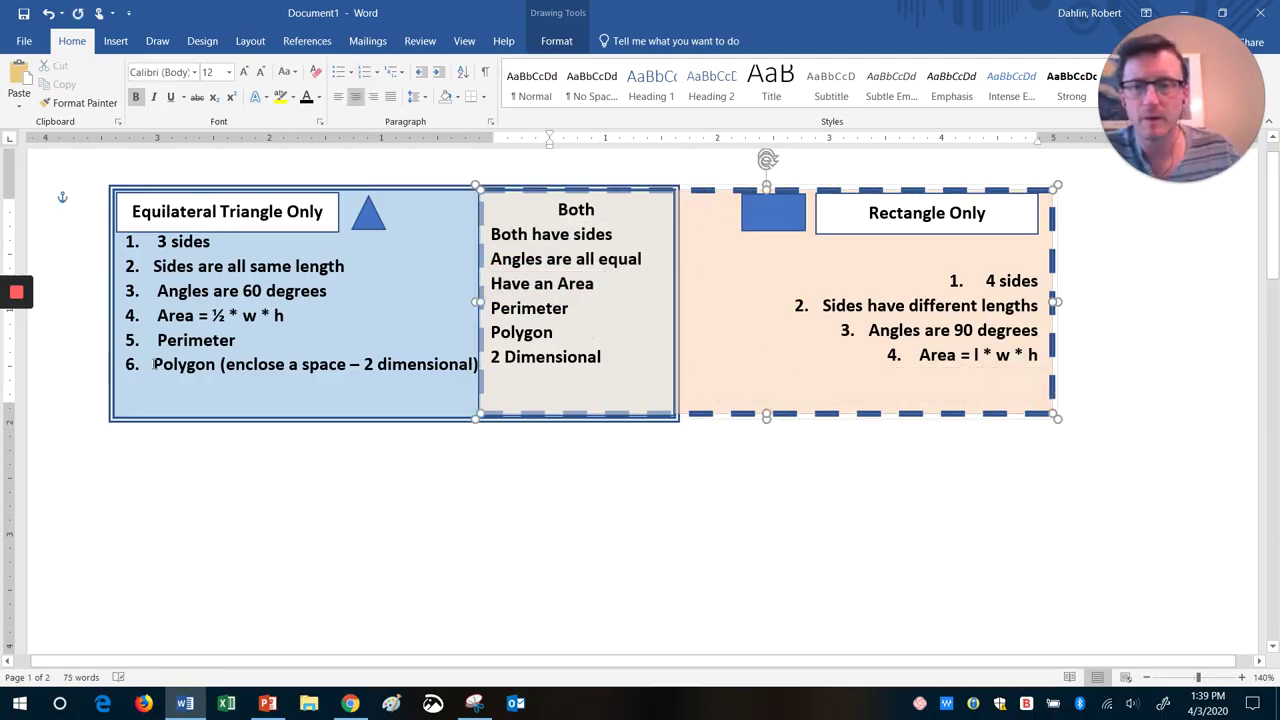
pyautogui.moveTo(152, 366); pyautogui.dragTo(500, 370)
pyautogui.press('BackSpace')
pyautogui.press('BackSpace')
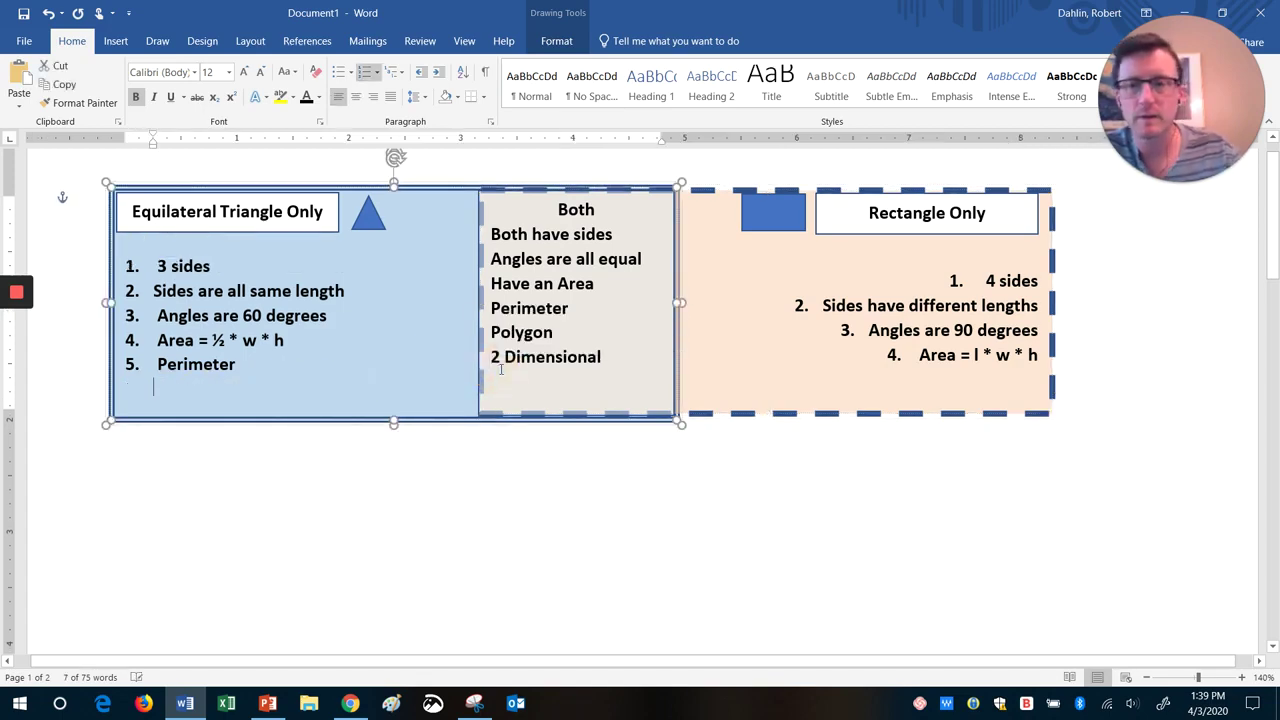
pyautogui.press('Escape')
# - Add 'Perimeter' as item 5 after the rectangle's Area item
pyautogui.click(1036, 358)
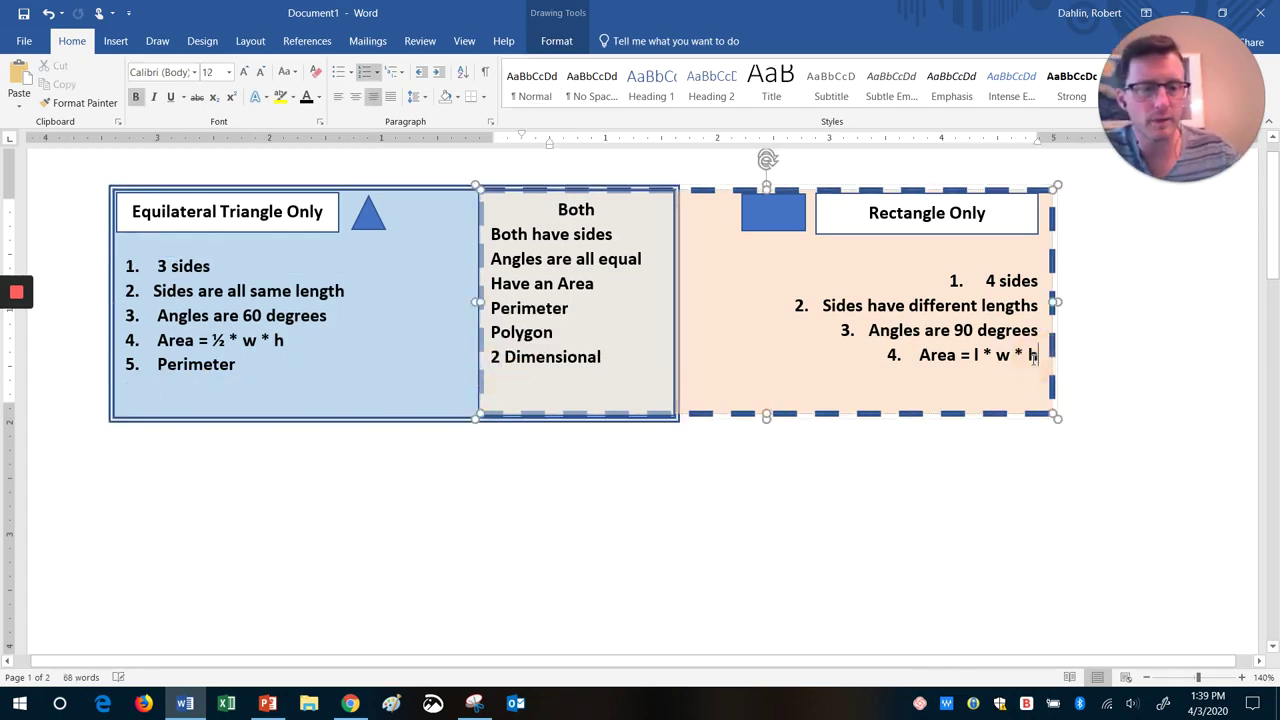
pyautogui.press('Return')
pyautogui.write('Perimeter')
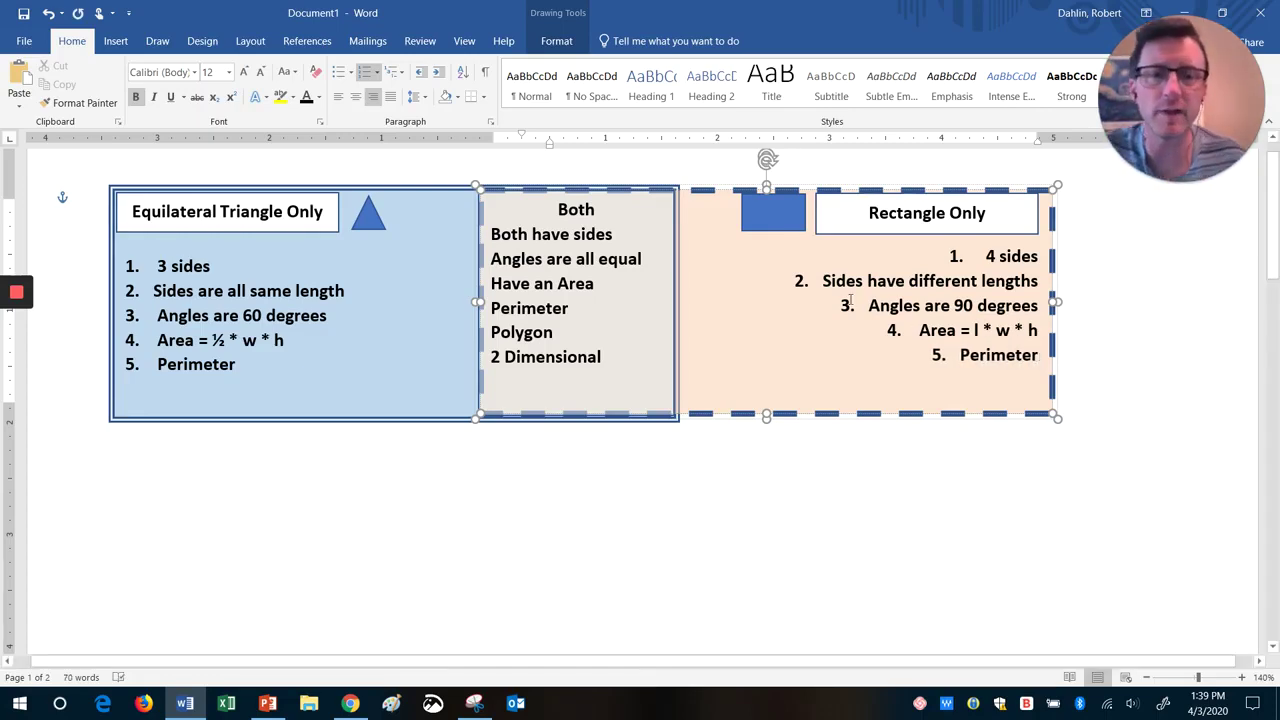
pyautogui.click(552, 480)
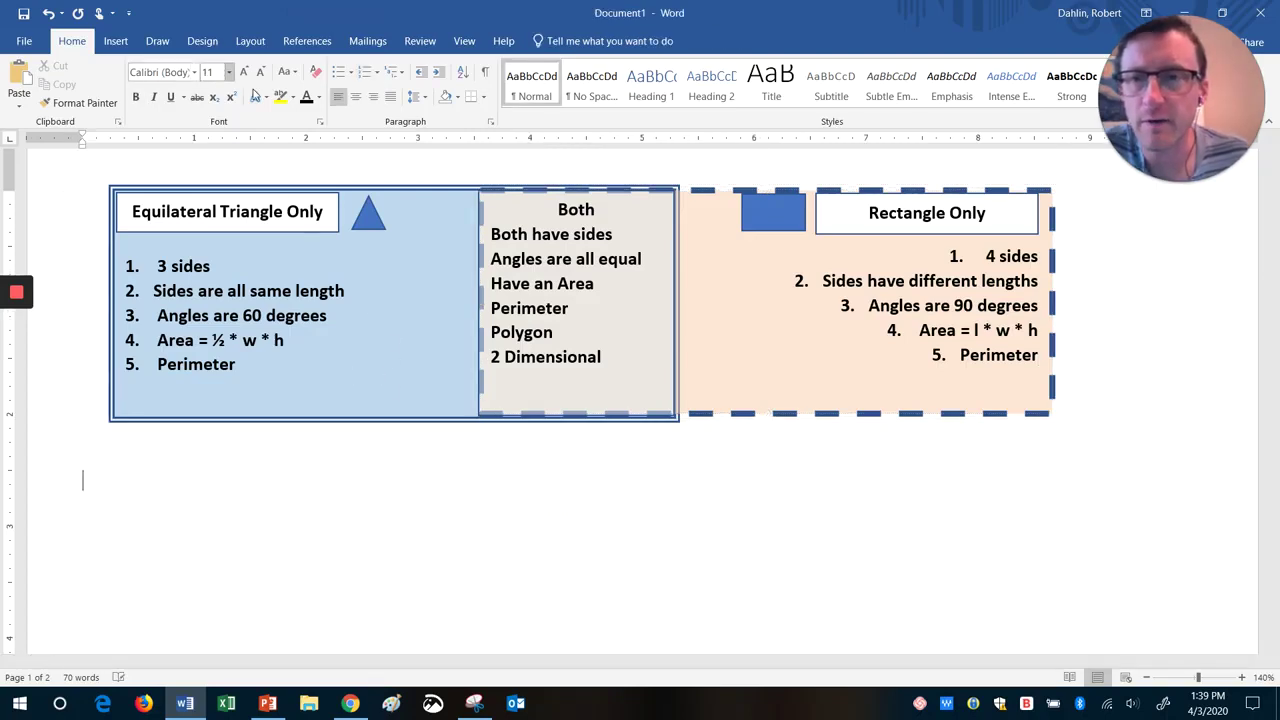
pyautogui.moveTo(377, 288)
pyautogui.mouseDown()
pyautogui.moveTo(394, 258)
pyautogui.moveTo(214, 209)
pyautogui.moveTo(128, 358)
pyautogui.moveTo(414, 383)
pyautogui.moveTo(320, 205)
pyautogui.moveTo(193, 264)
pyautogui.mouseUp()
pyautogui.moveTo(744, 272); pyautogui.dragTo(800, 391)
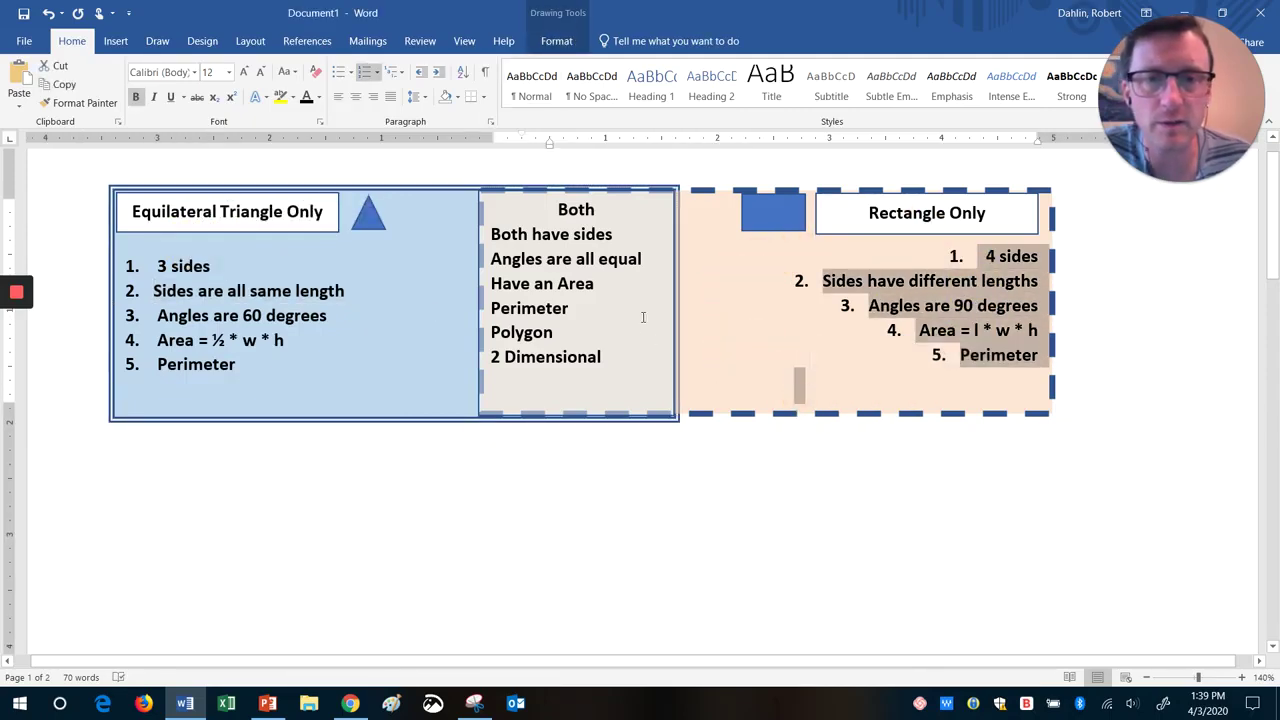
pyautogui.moveTo(639, 228); pyautogui.dragTo(500, 182)
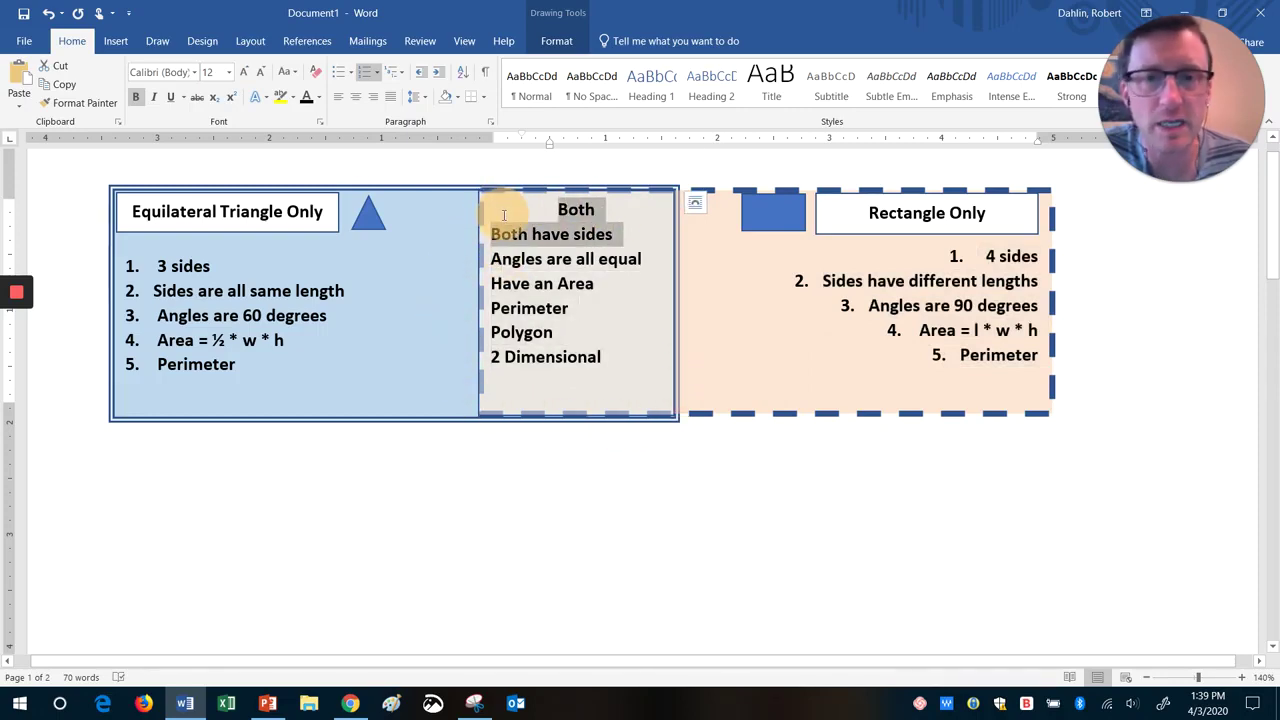
pyautogui.click(490, 167)
pyautogui.click(580, 515)
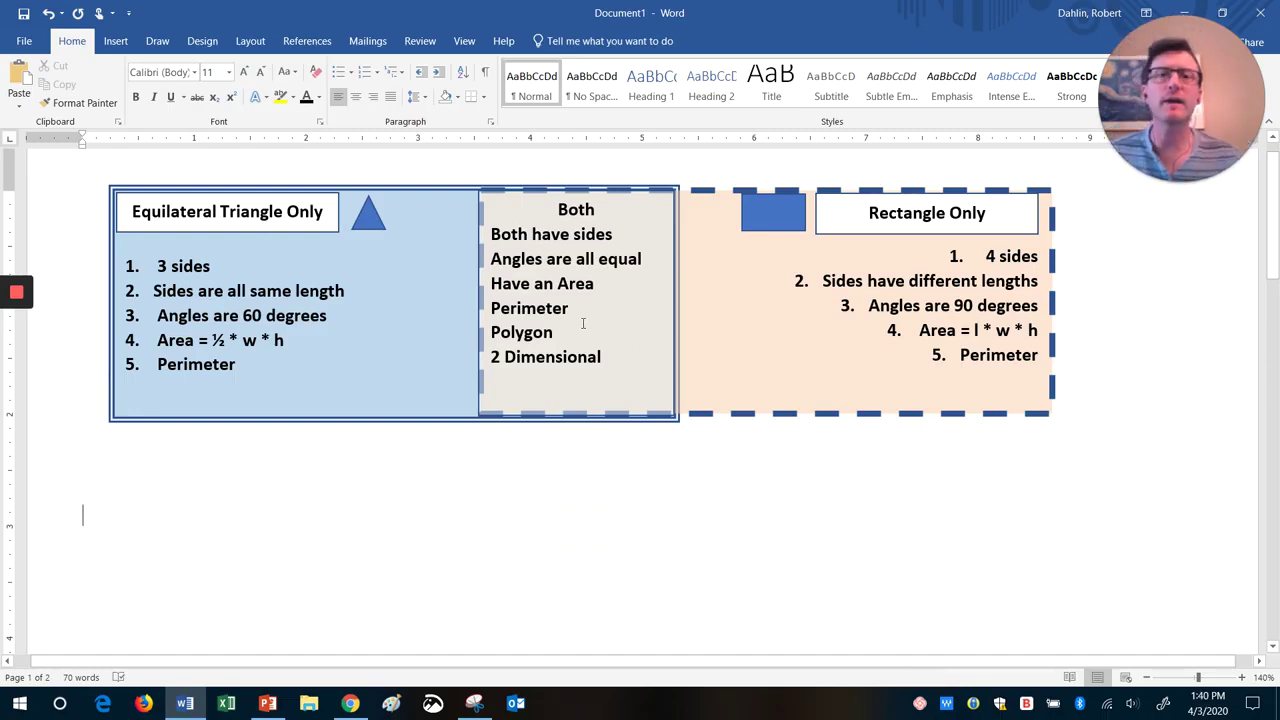